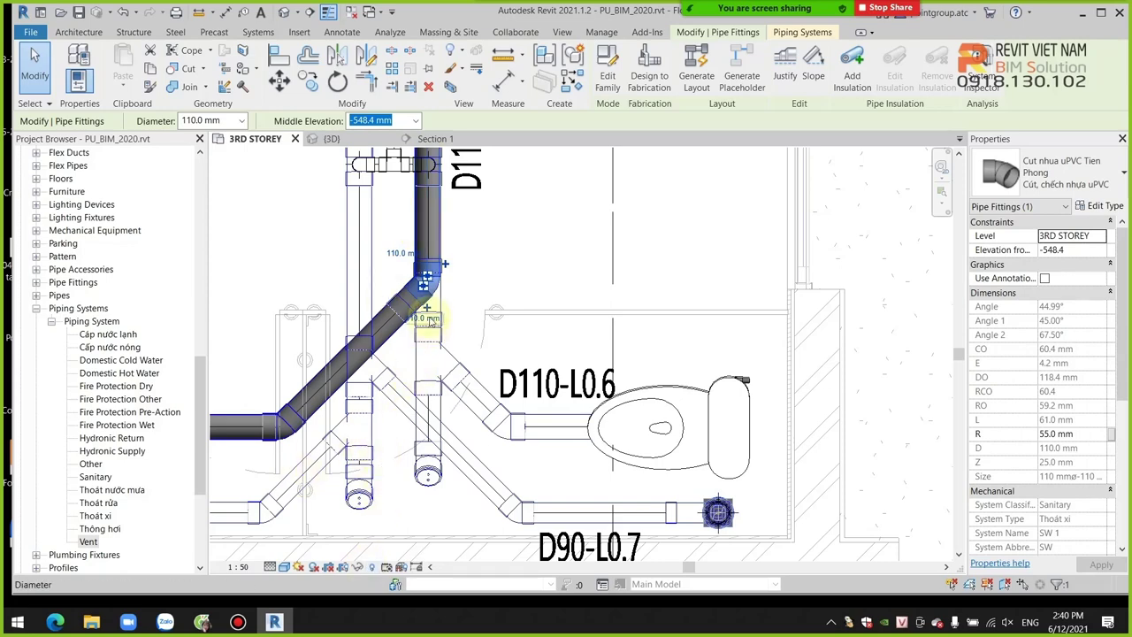
Step: Convert the elbow at the diagonal D110 pipe's junction into a tee, then inspect the vertical D110 pipe
key(Escape)
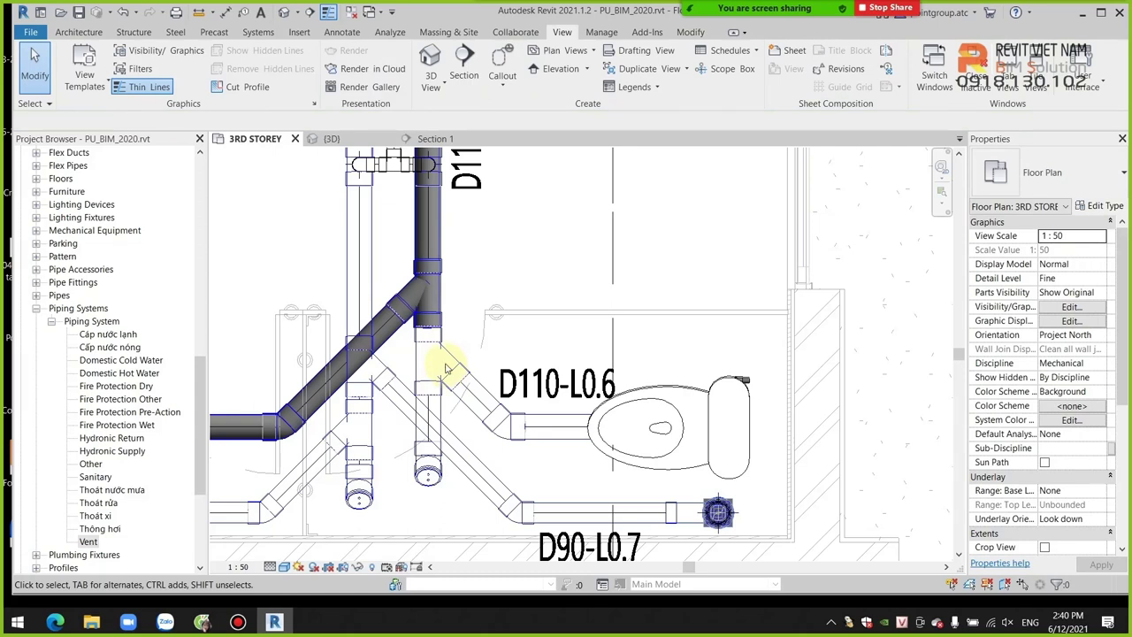
click(439, 358)
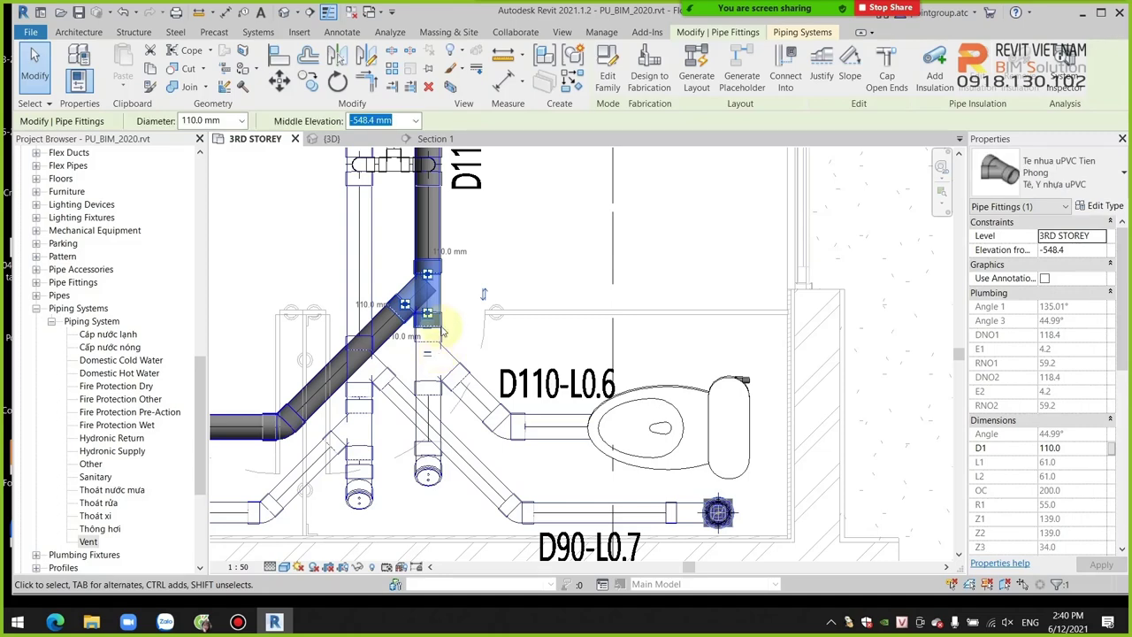
click(567, 263)
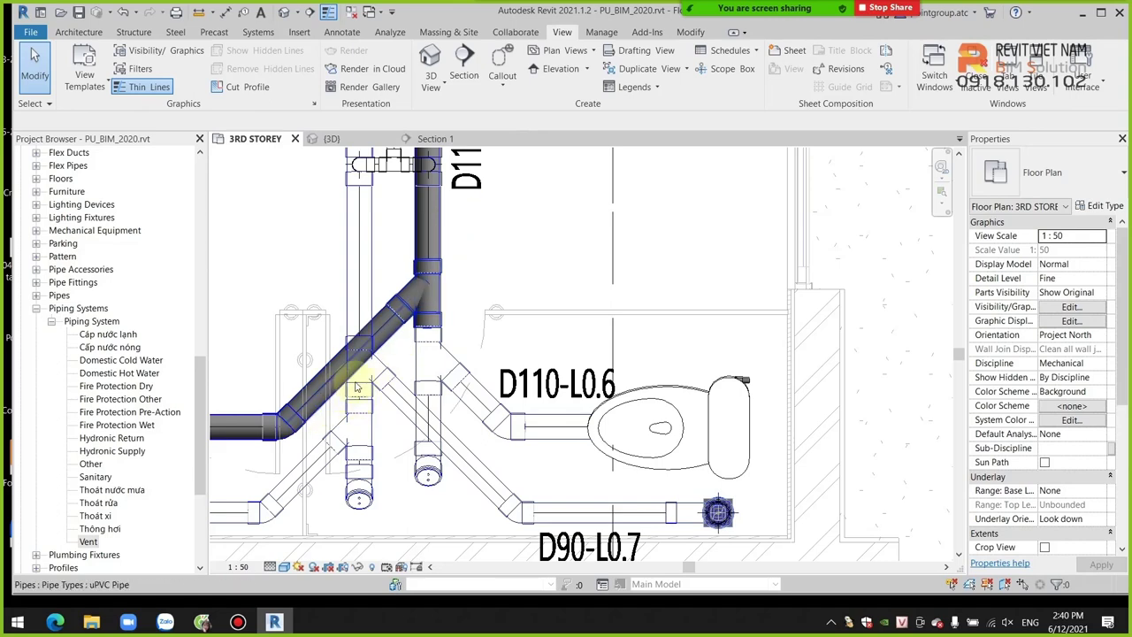
click(438, 236)
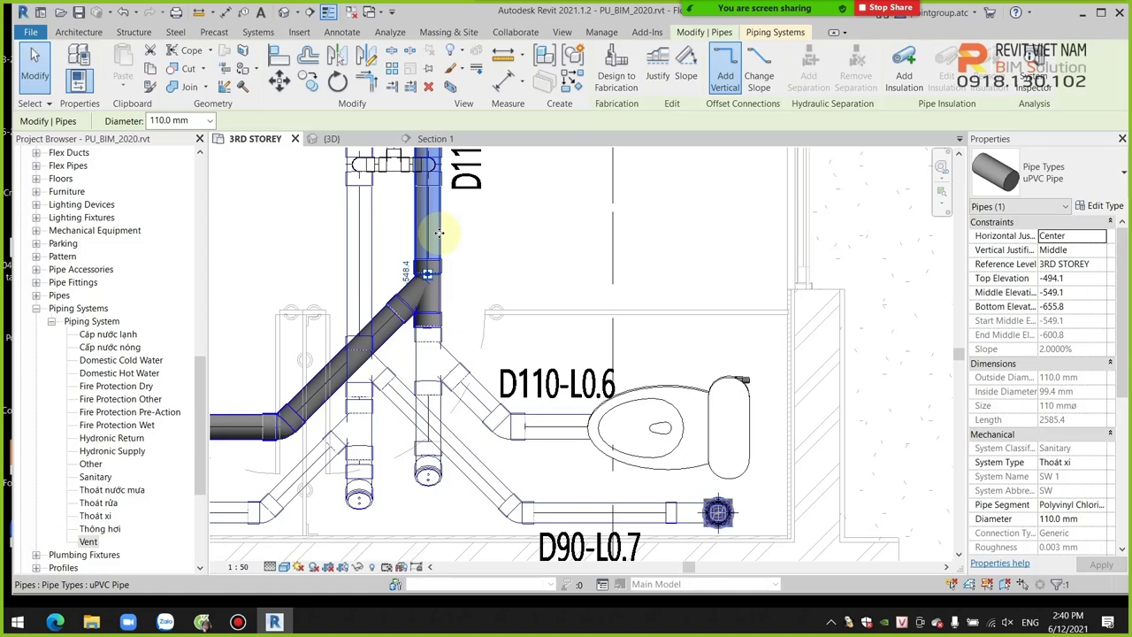
Step: Draw a 110 mm pipe with 2% upward slope from the tee's open branch to its end point
scroll(472, 374, up, 2)
mouse_move(508, 315)
middle_down()
mouse_move(442, 240)
mouse_move(474, 366)
middle_up()
scroll(474, 367, down, 1)
scroll(442, 244, up, 1)
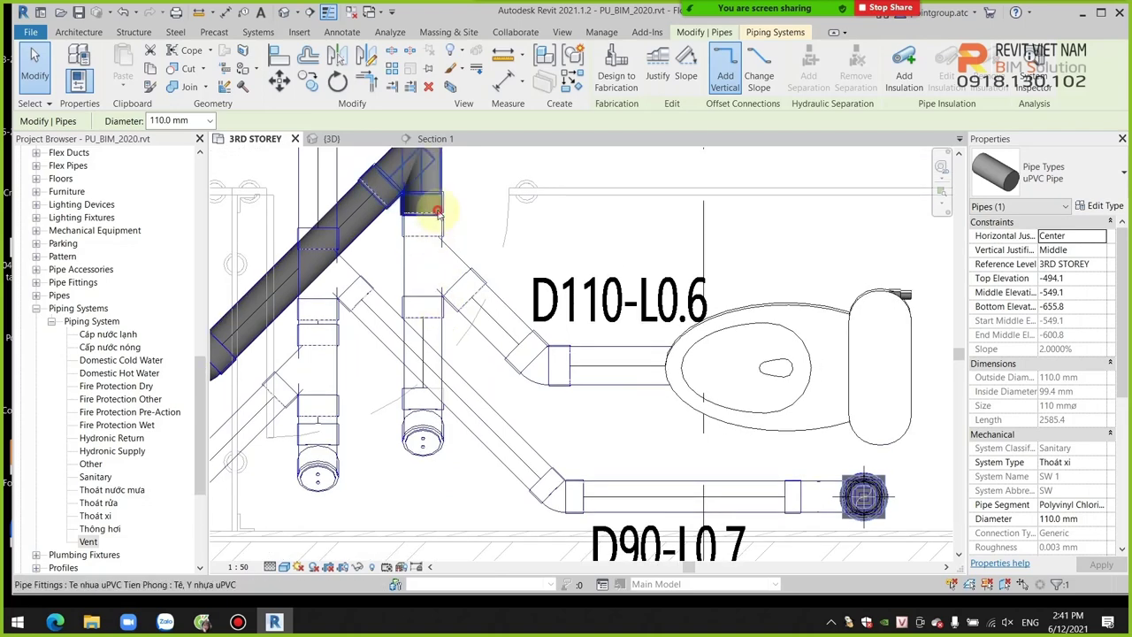
click(435, 209)
right_click(427, 196)
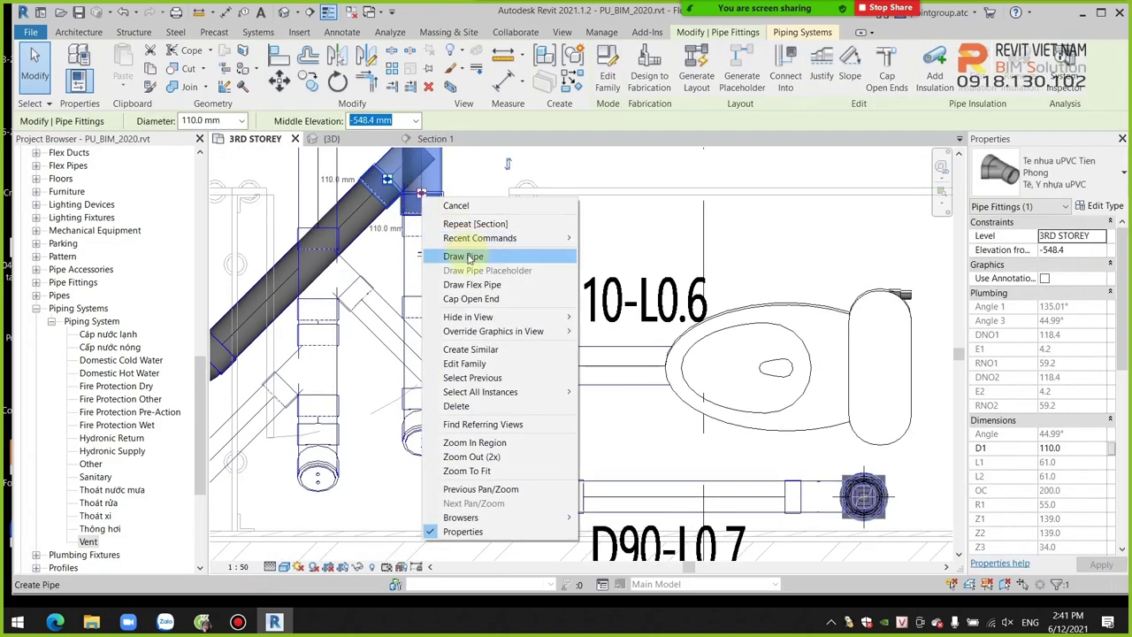
click(442, 255)
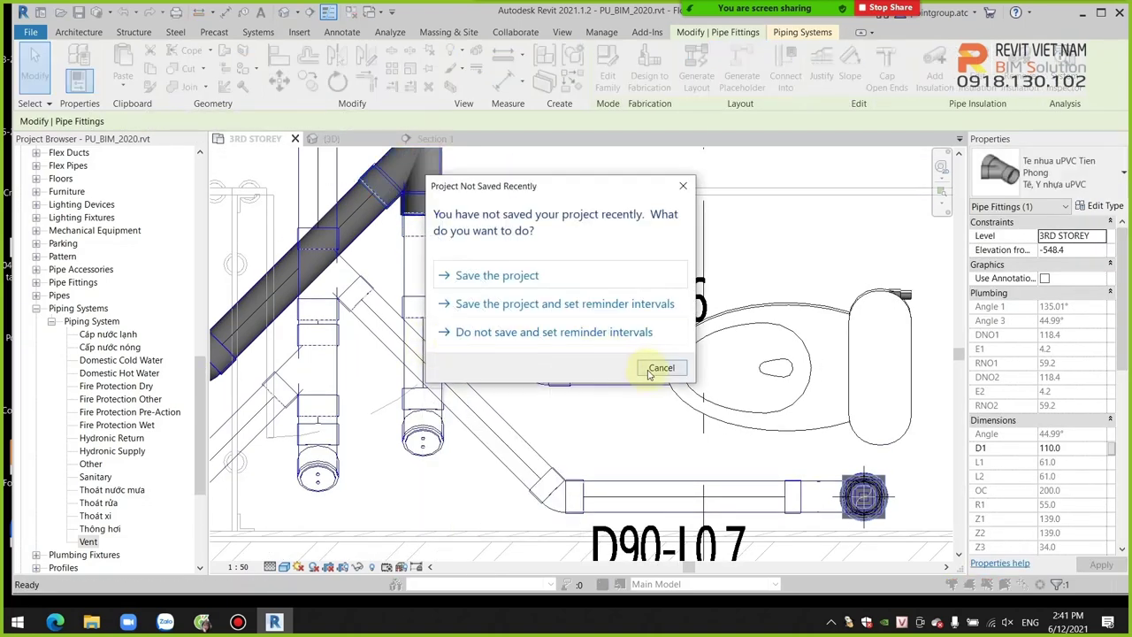
click(661, 368)
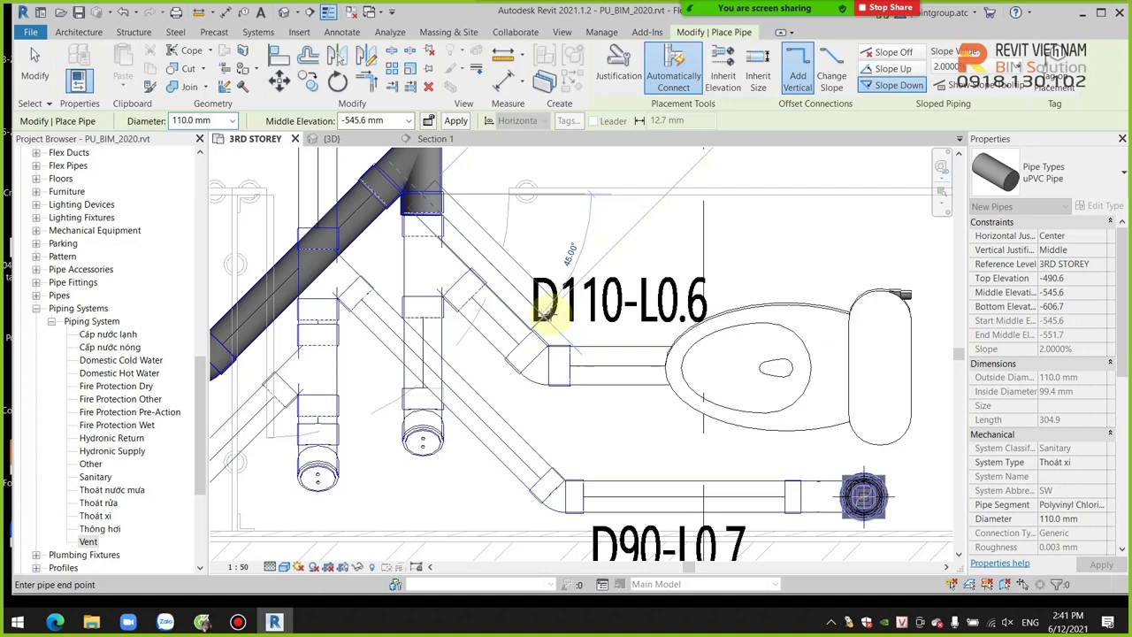
click(891, 68)
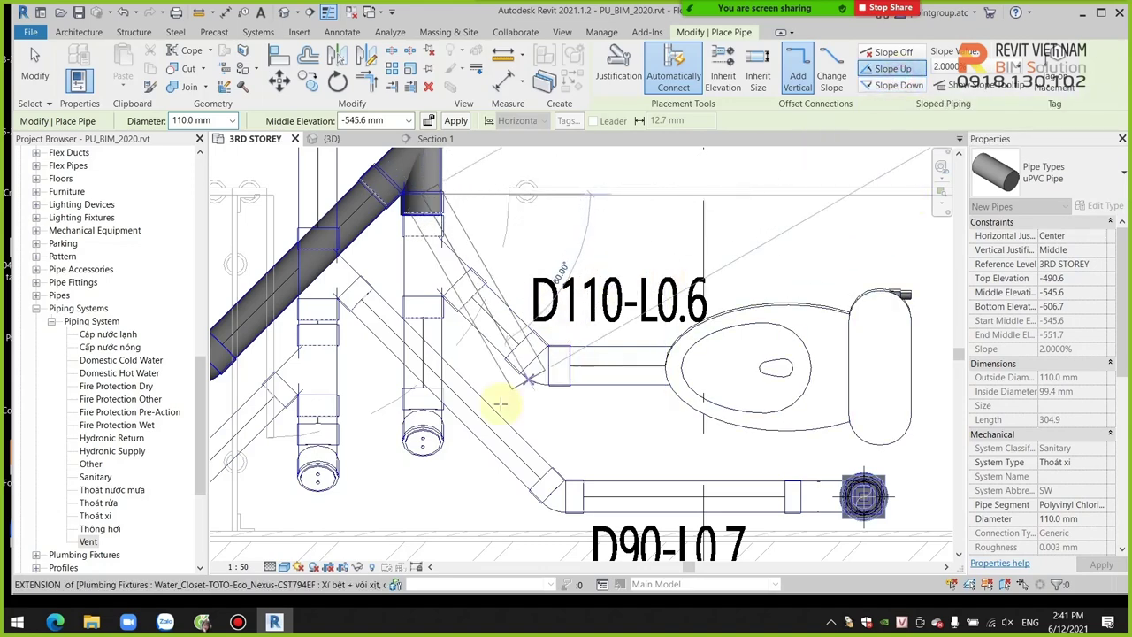
scroll(420, 425, up, 2)
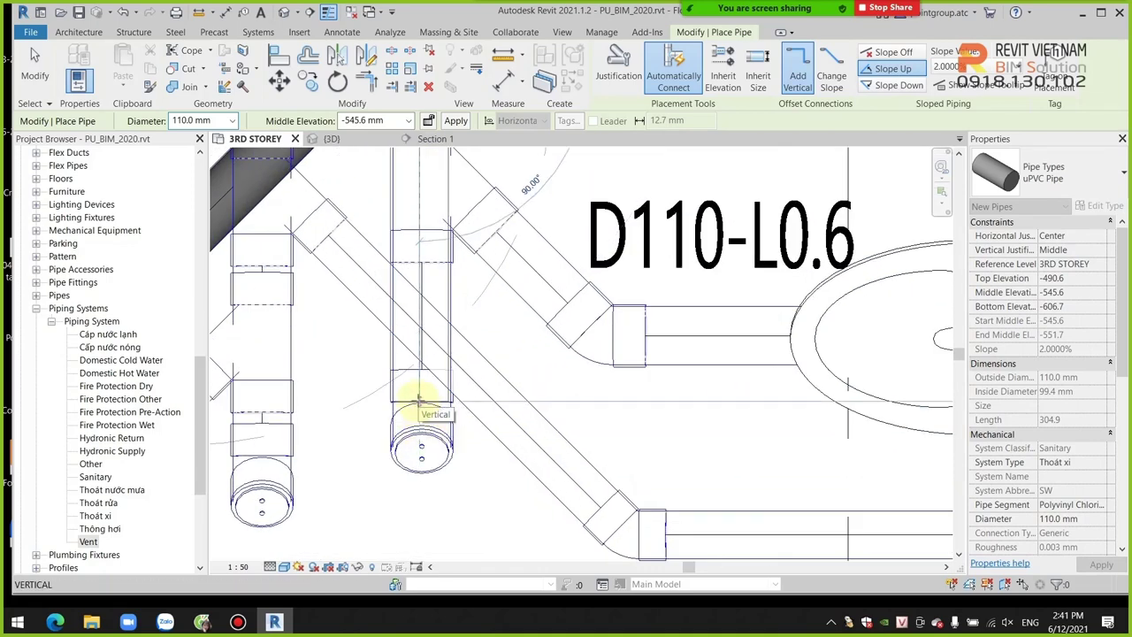
click(420, 401)
scroll(412, 449, down, 3)
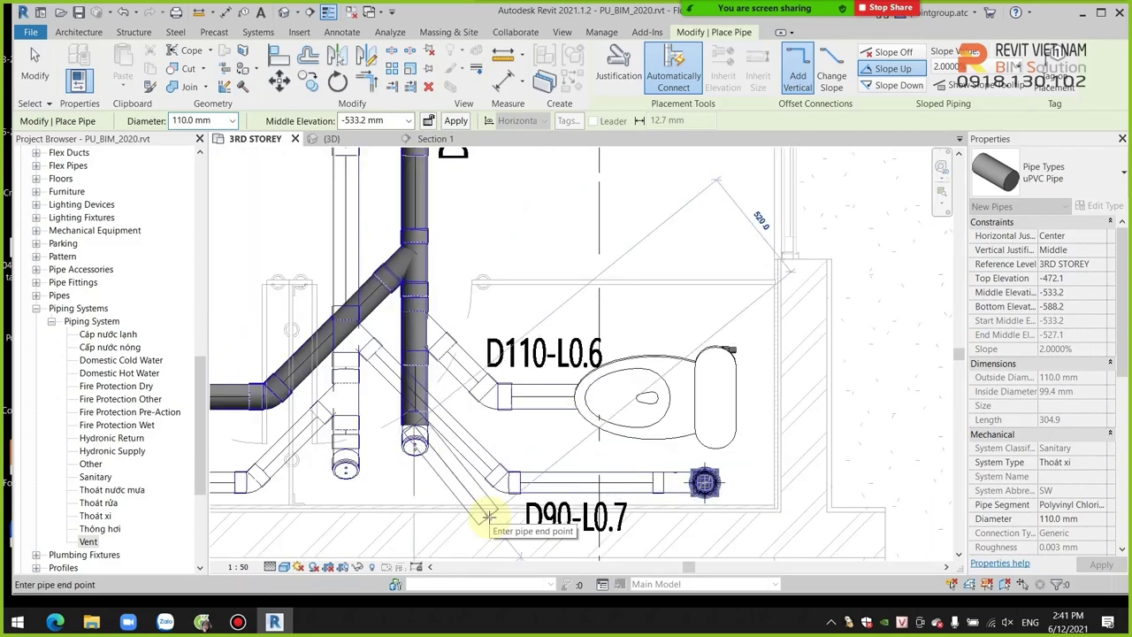
scroll(487, 518, up, 3)
key(Escape)
scroll(493, 321, down, 2)
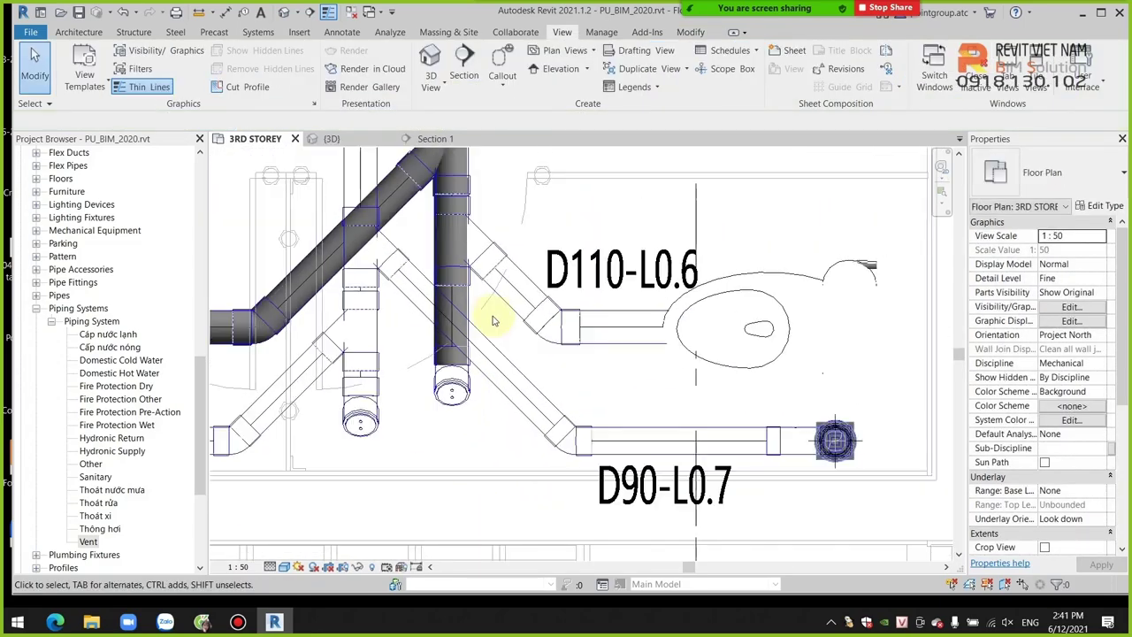
scroll(531, 354, down, 2)
scroll(694, 371, up, 2)
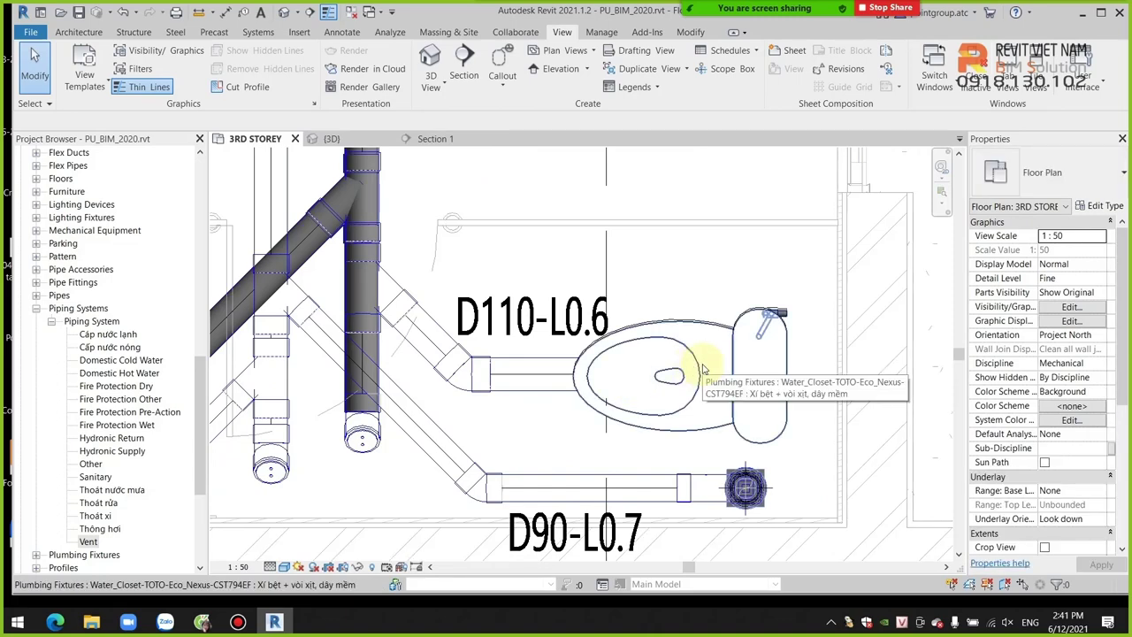
scroll(707, 412, down, 2)
scroll(493, 253, up, 2)
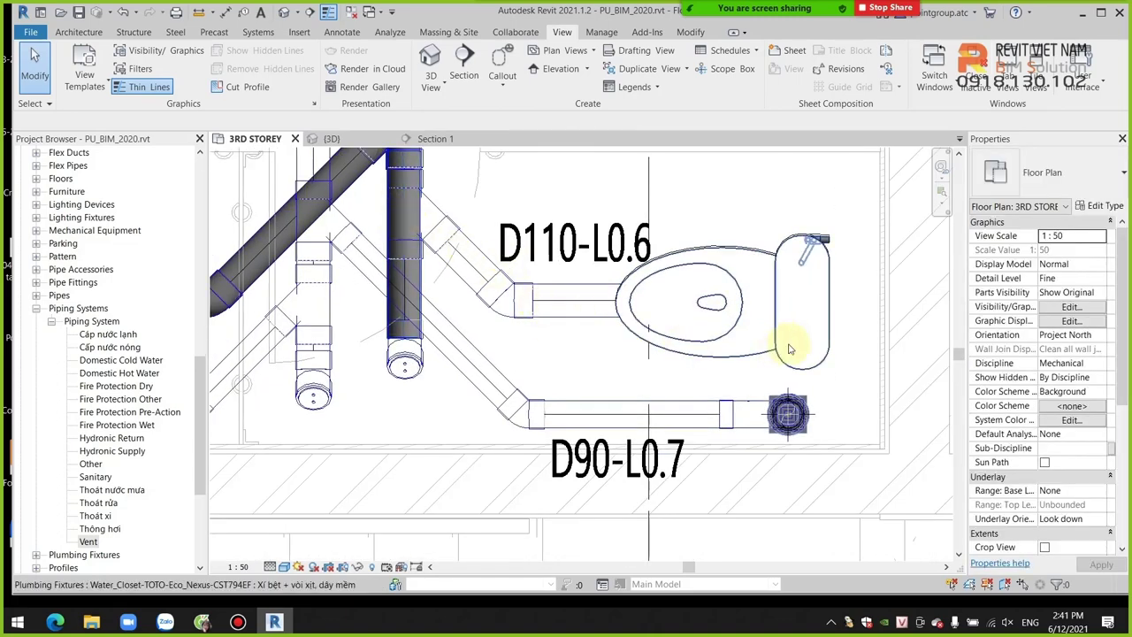
middle_drag(452, 258, 547, 324)
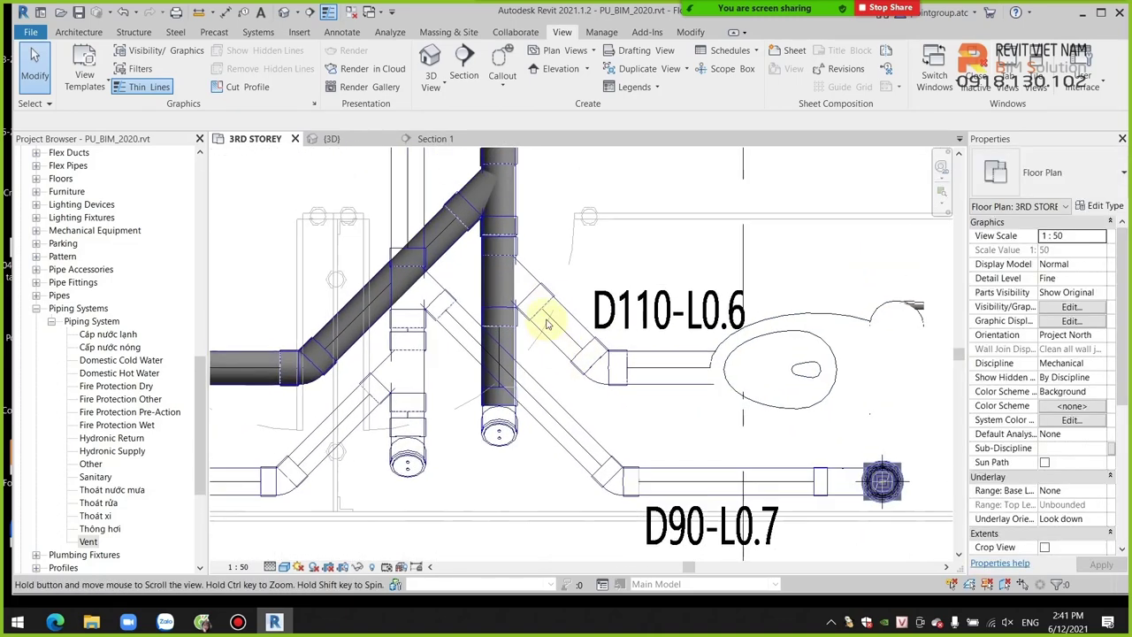
scroll(547, 325, down, 2)
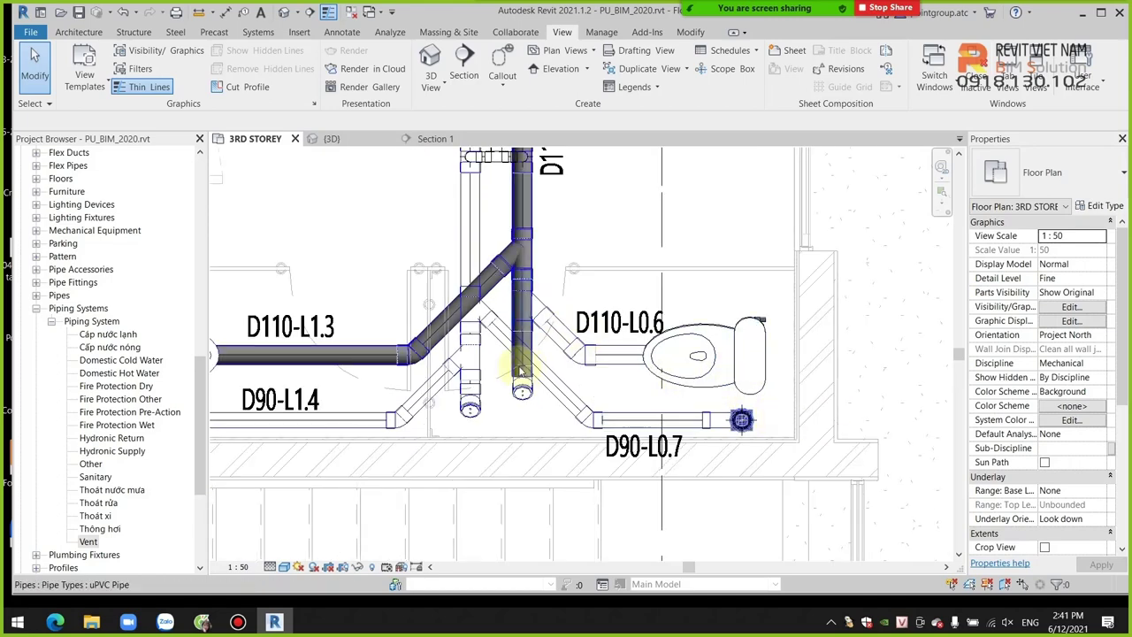
scroll(574, 364, up, 2)
mouse_move(617, 249)
middle_down()
mouse_move(530, 362)
mouse_move(734, 469)
middle_up()
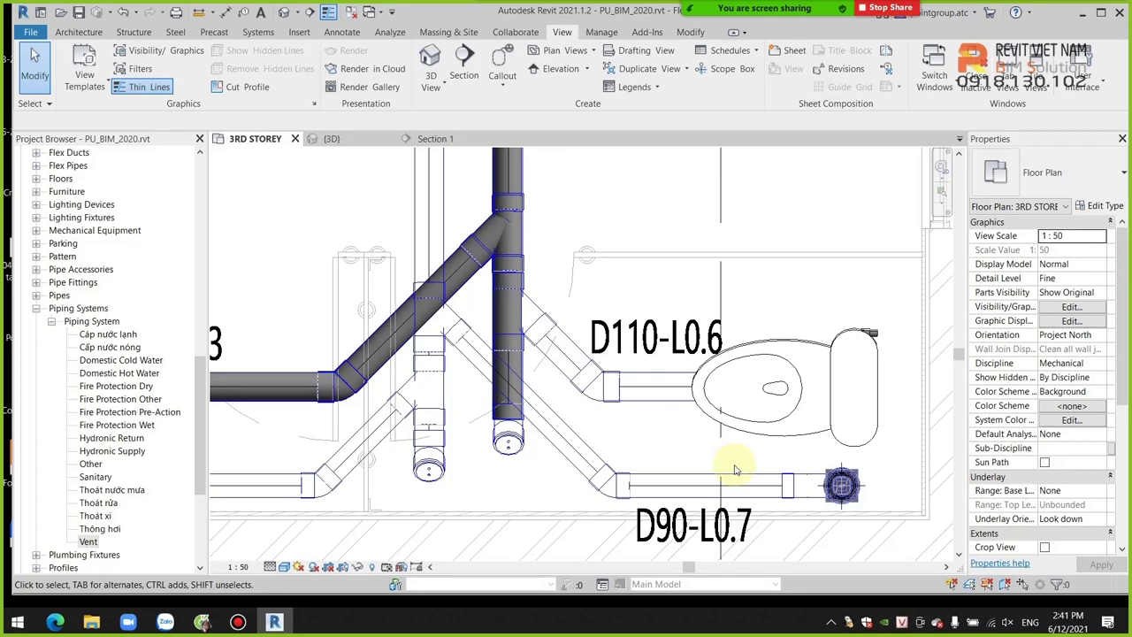
scroll(699, 442, up, 1)
scroll(667, 409, up, 1)
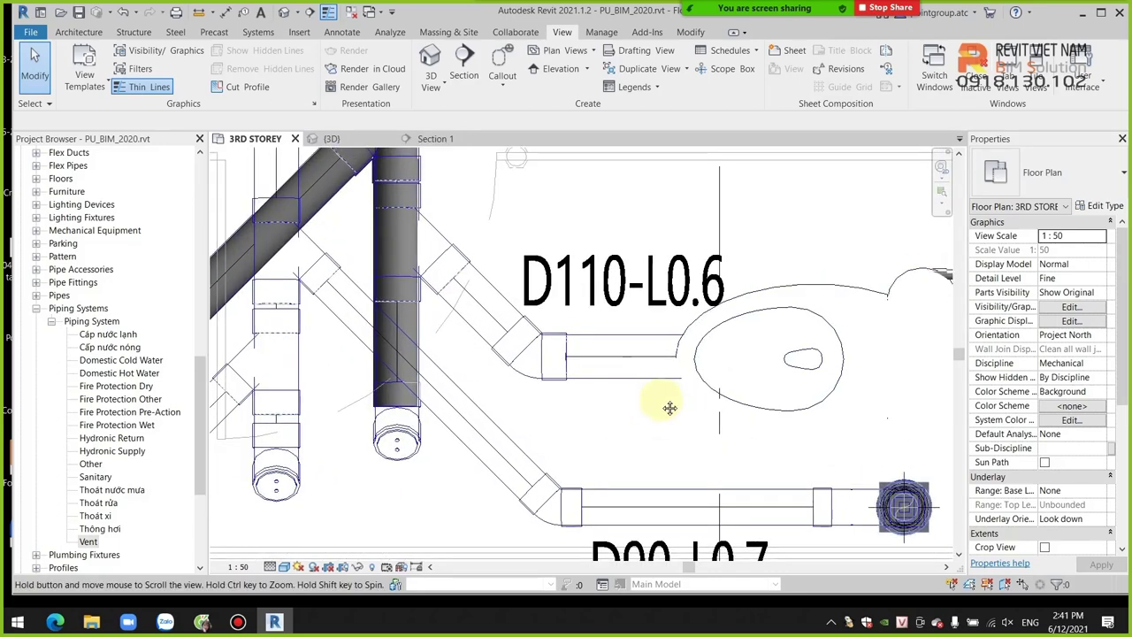
scroll(619, 416, up, 1)
scroll(561, 371, up, 1)
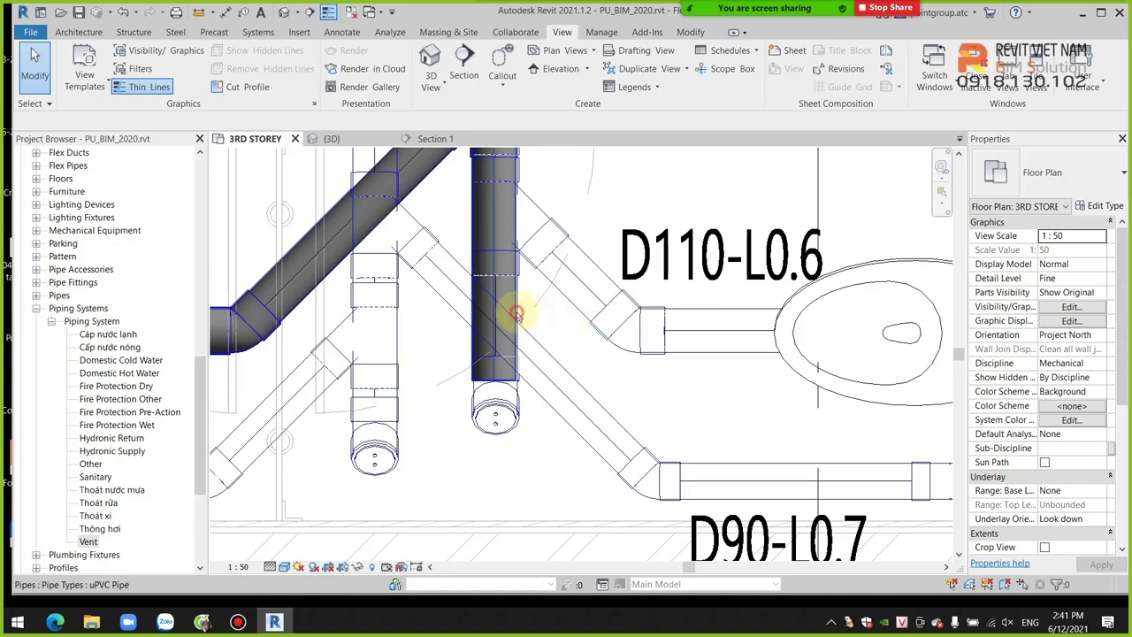
click(517, 314)
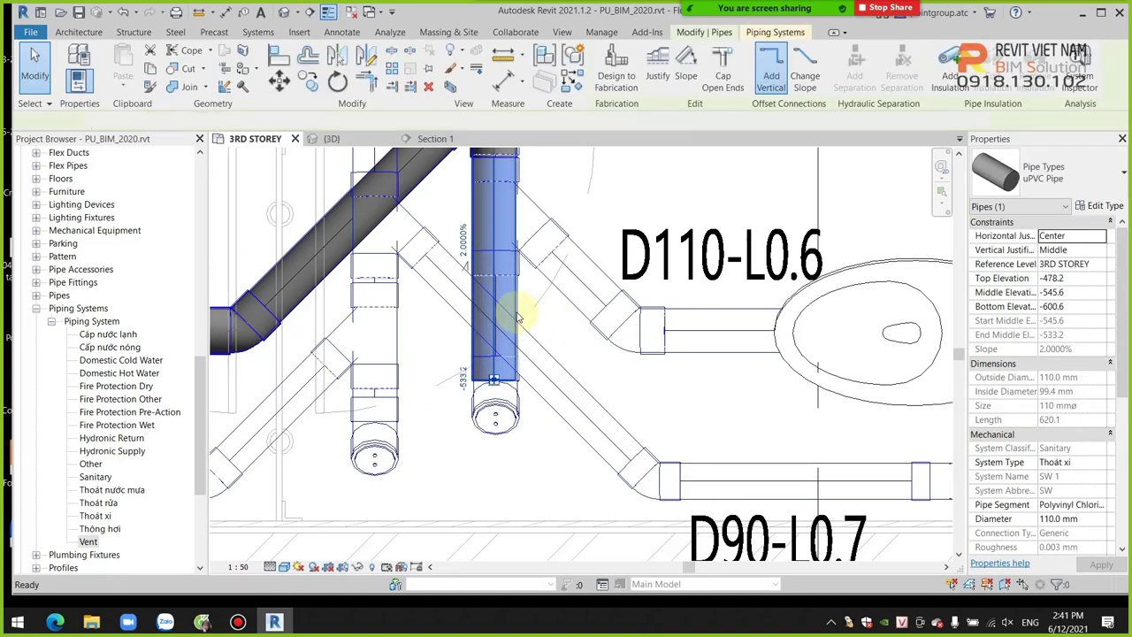
Step: Use CS with Inherit Elevation and Add Vertical to route a D110 branch diagonally, then horizontally to the toilet
key(c)
key(s)
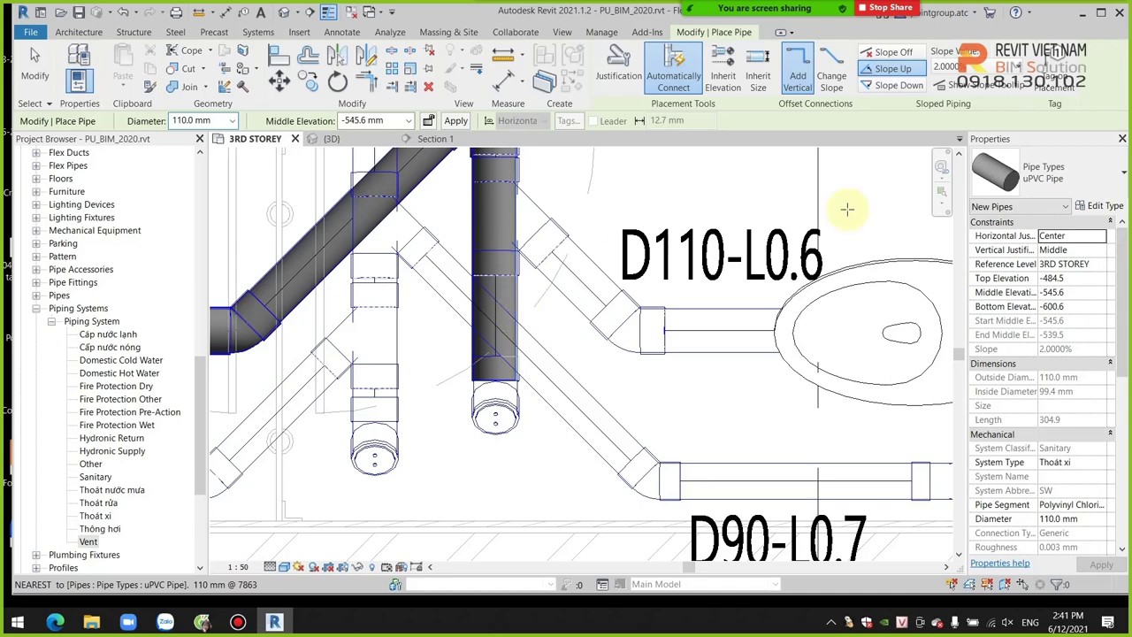
click(740, 82)
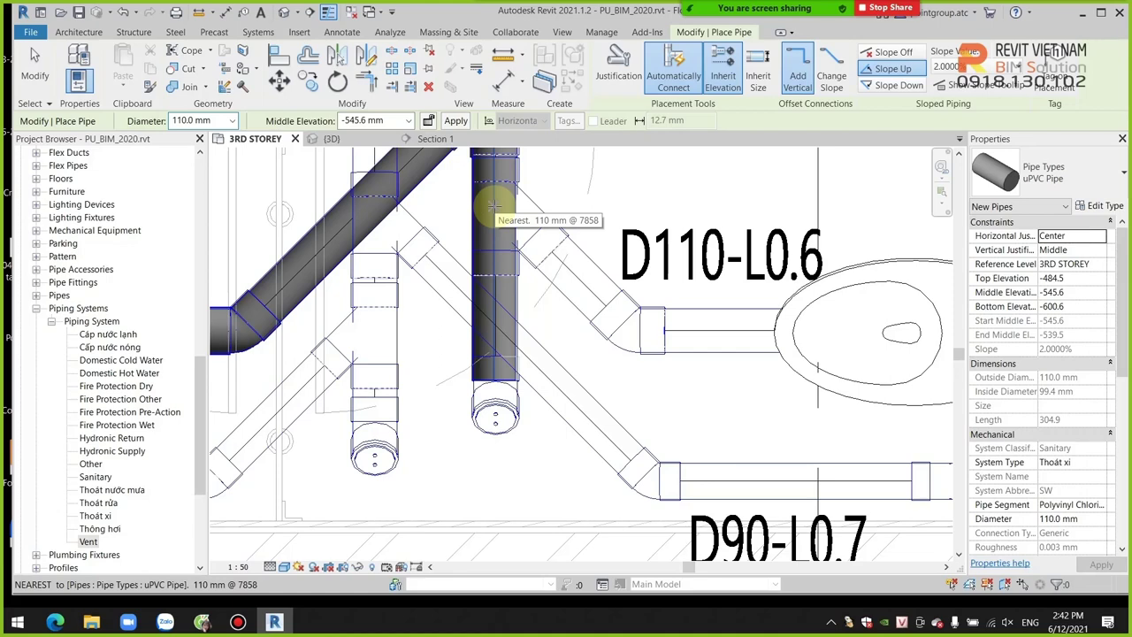
click(810, 88)
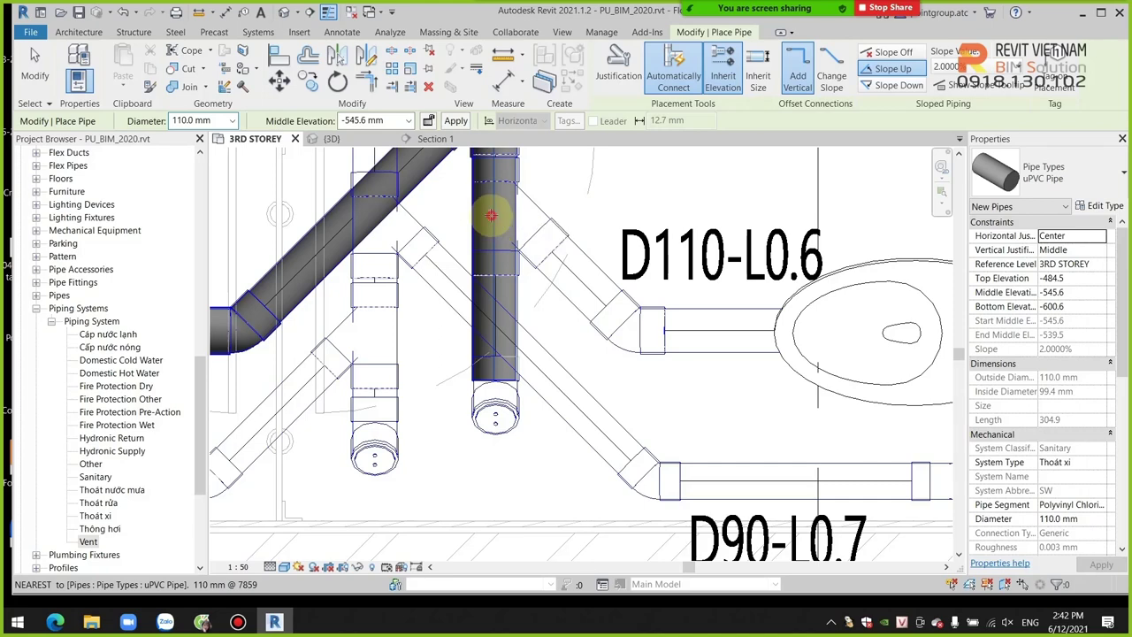
click(491, 214)
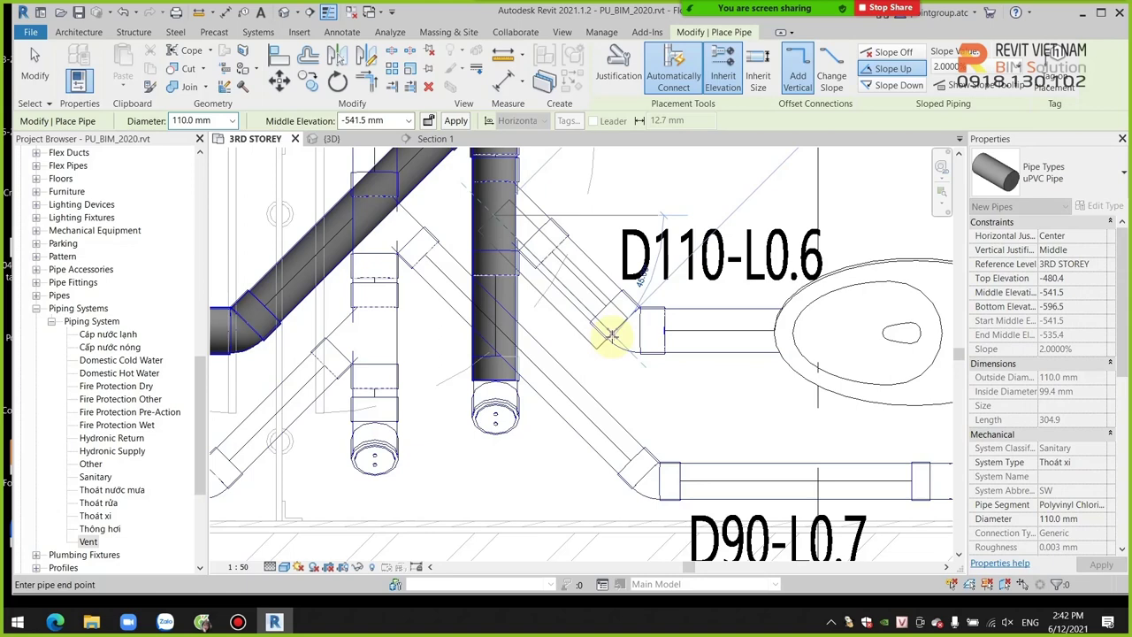
click(610, 336)
middle_drag(756, 342, 701, 351)
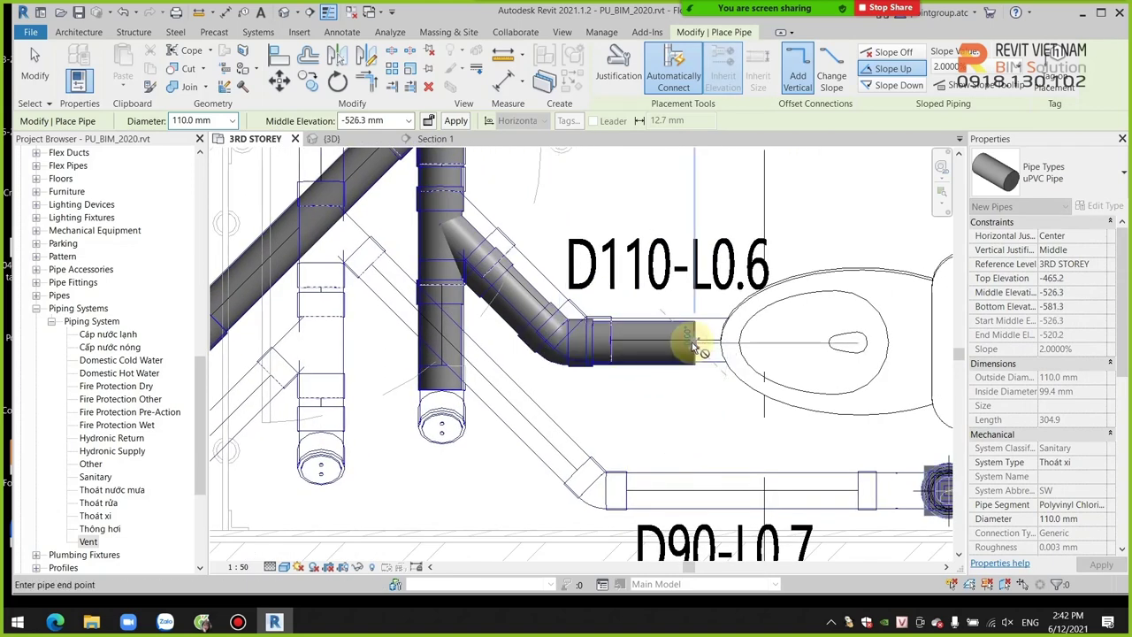
click(696, 346)
key(Escape)
key(Escape)
middle_drag(682, 374, 637, 399)
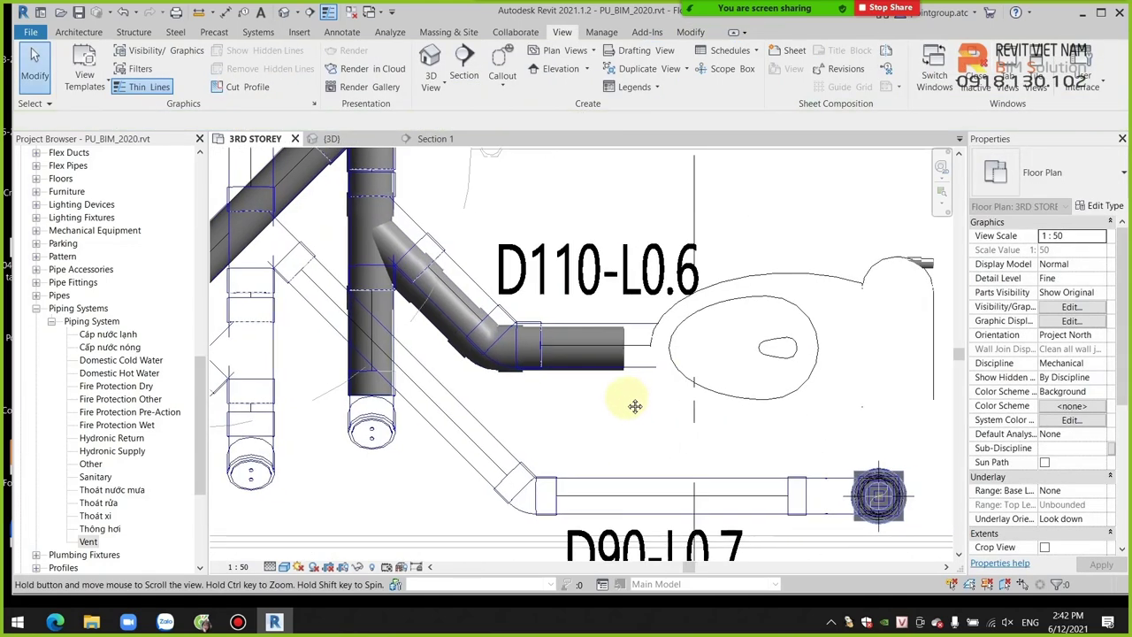
Step: Select the water closet, then start an Align (AL) and cancel it
click(783, 396)
scroll(791, 380, up, 3)
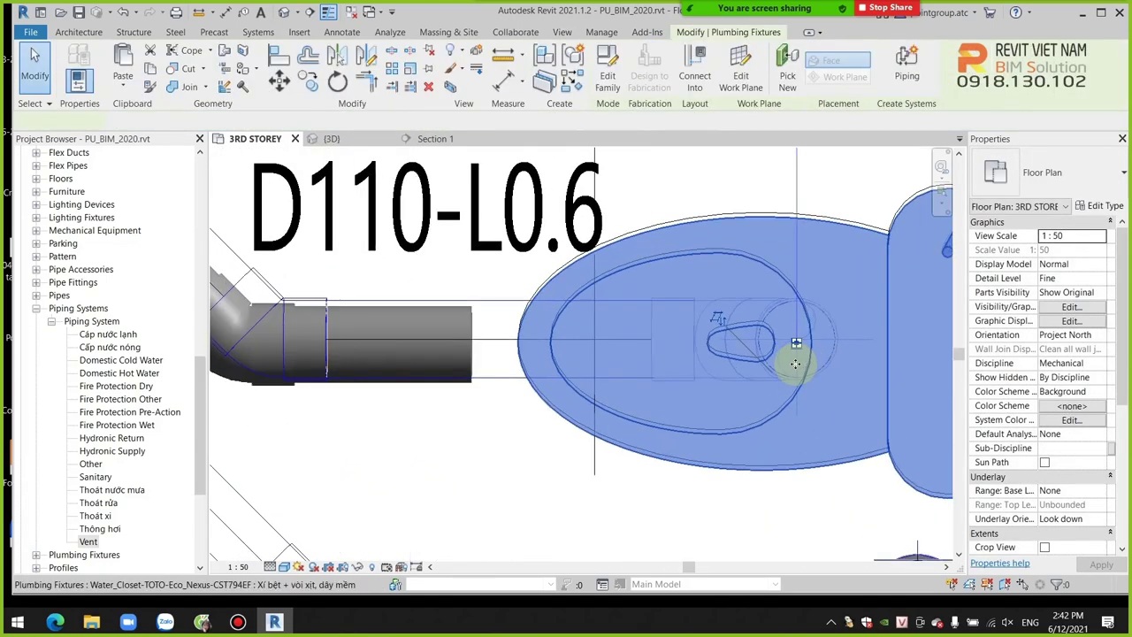
scroll(708, 374, up, 2)
scroll(552, 353, down, 4)
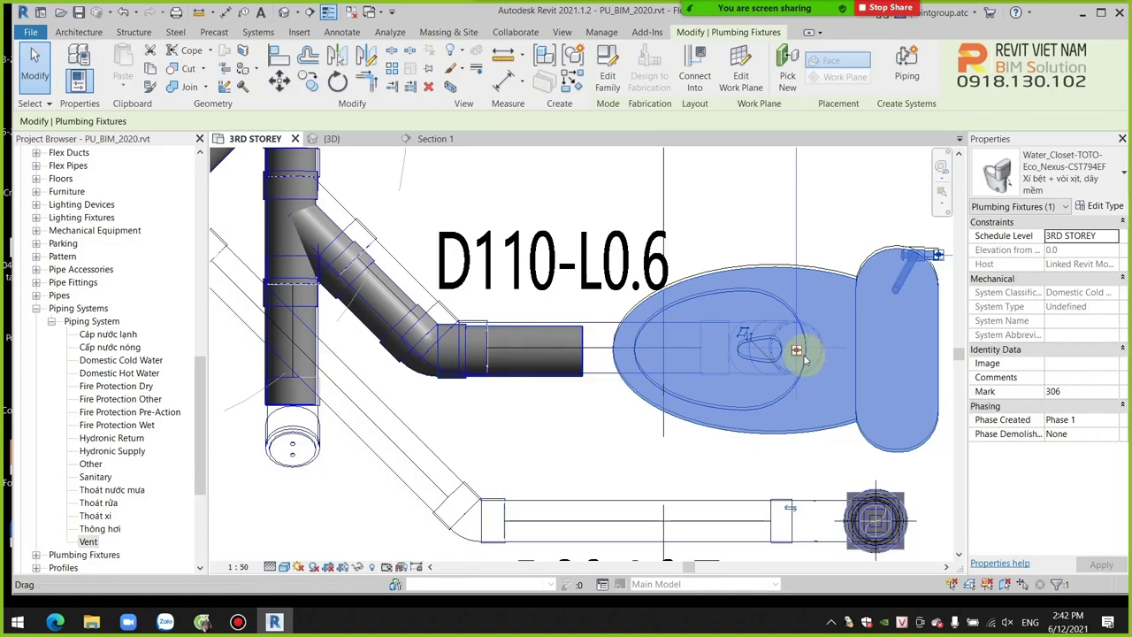
key(Escape)
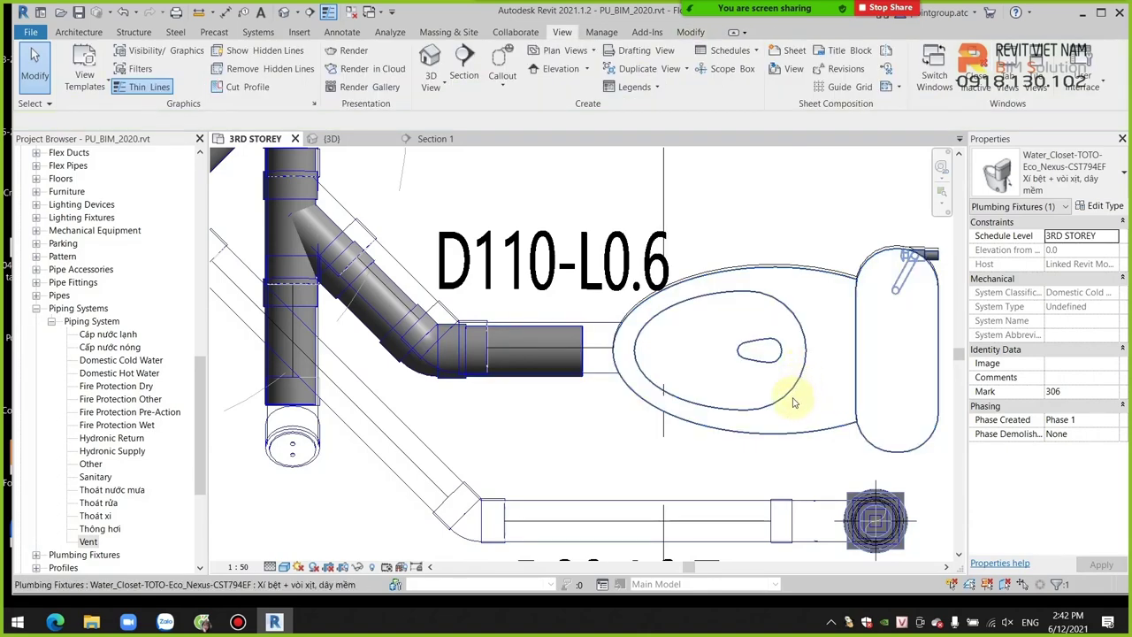
key(a)
key(l)
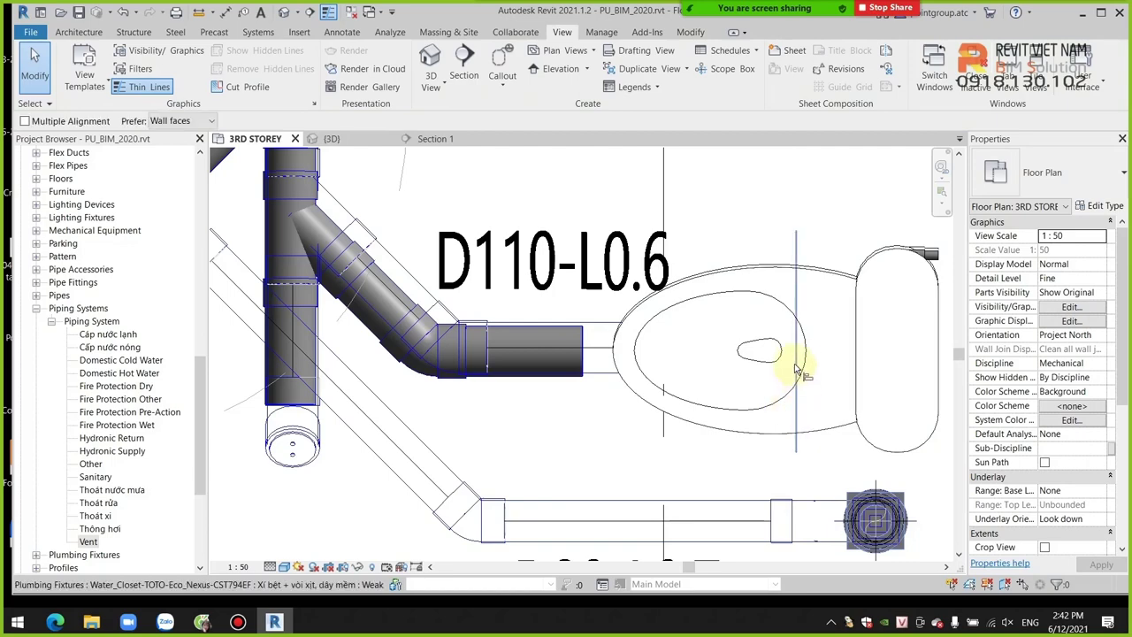
scroll(802, 345, up, 2)
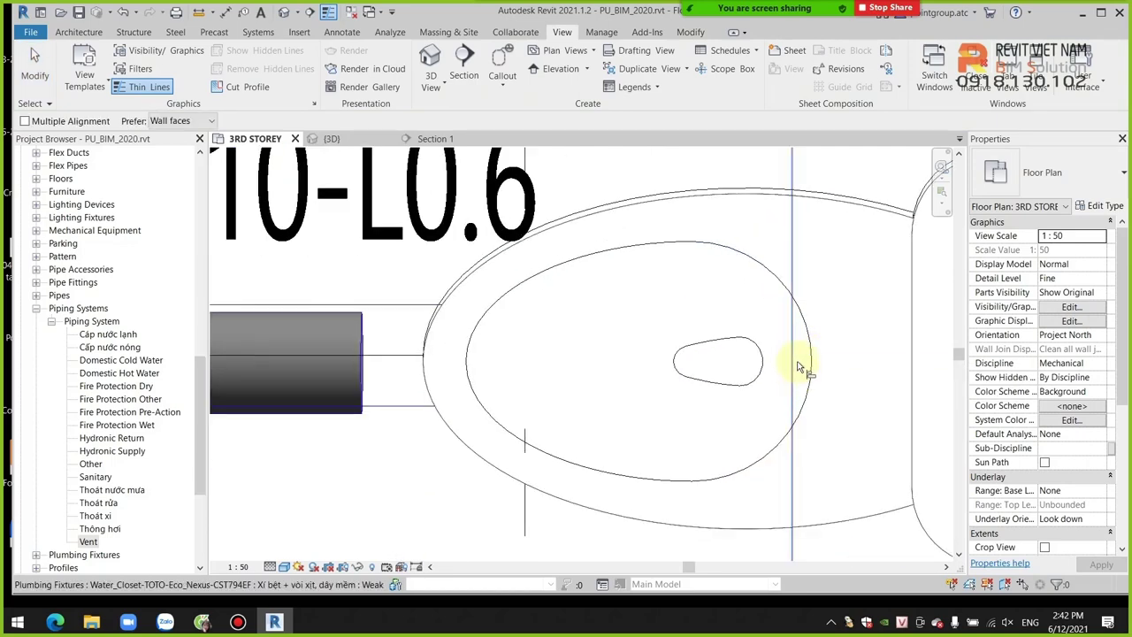
key(Escape)
Step: Select the right water closet to locate its outlet, after a cancelled reference plane attempt
click(810, 374)
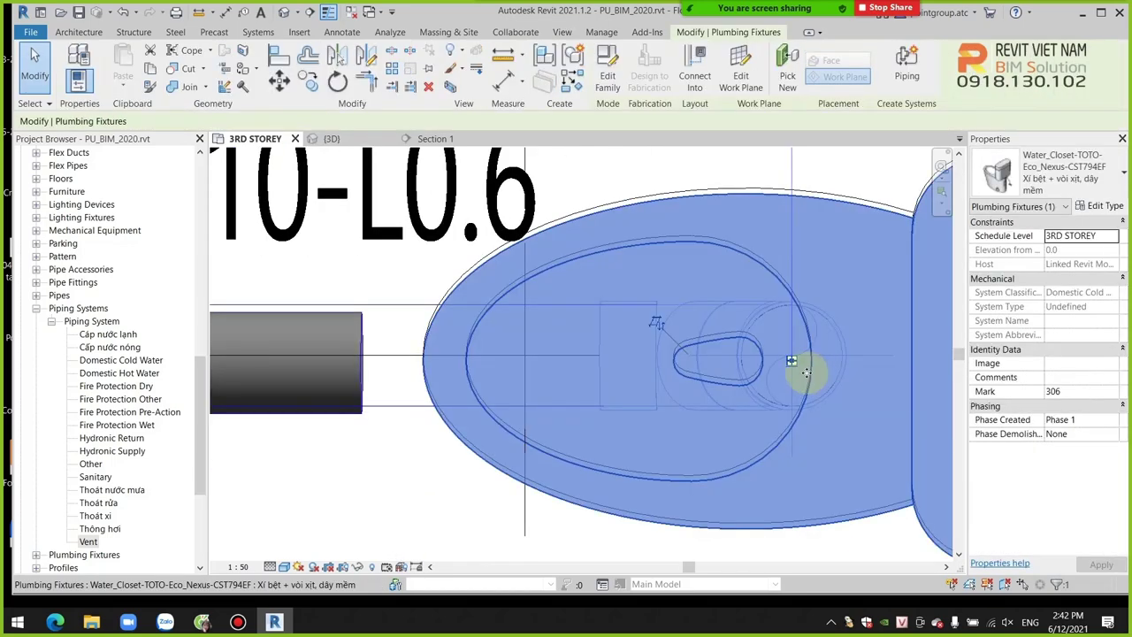
scroll(796, 367, up, 2)
scroll(789, 355, up, 2)
scroll(787, 350, up, 2)
key(Escape)
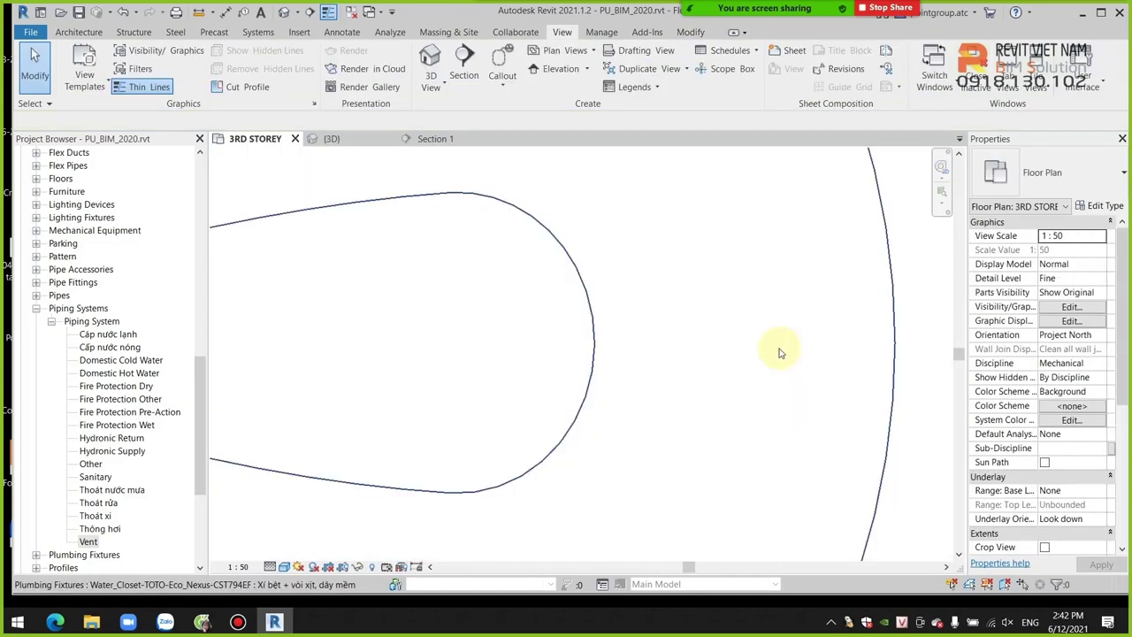
scroll(784, 346, down, 1)
scroll(781, 352, down, 1)
scroll(779, 353, down, 2)
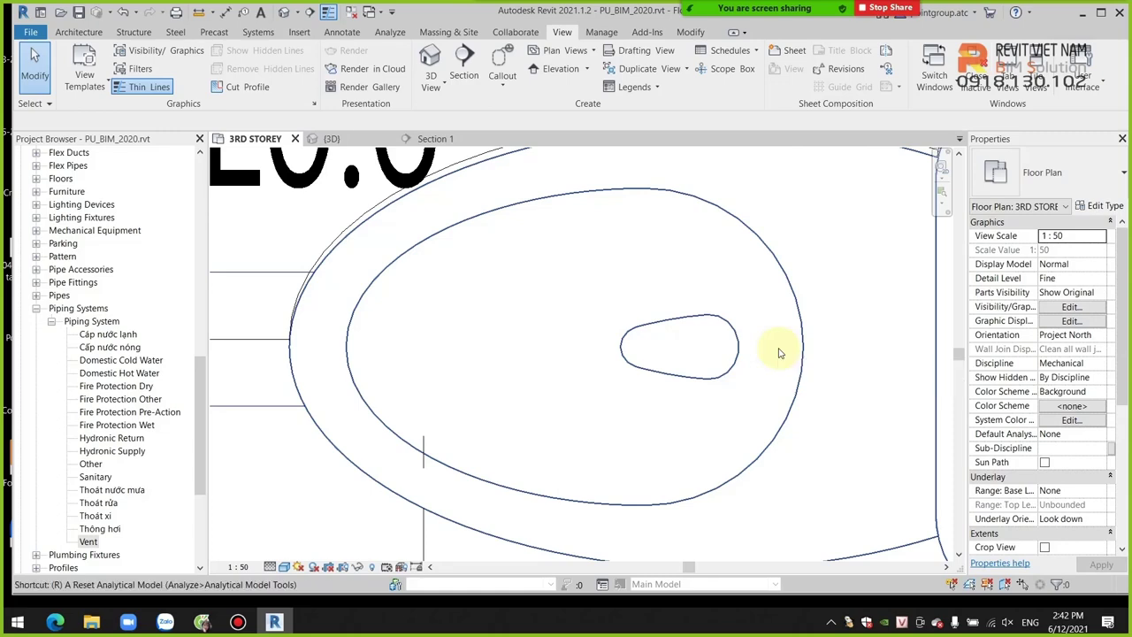
key(r)
key(p)
key(Escape)
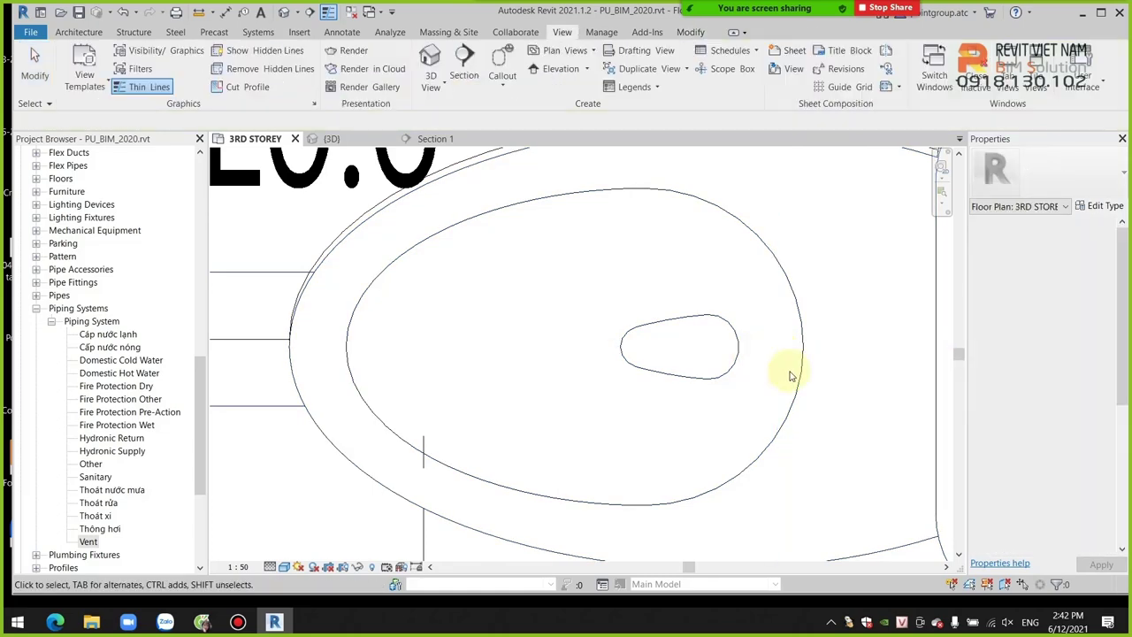
click(776, 350)
scroll(776, 346, up, 2)
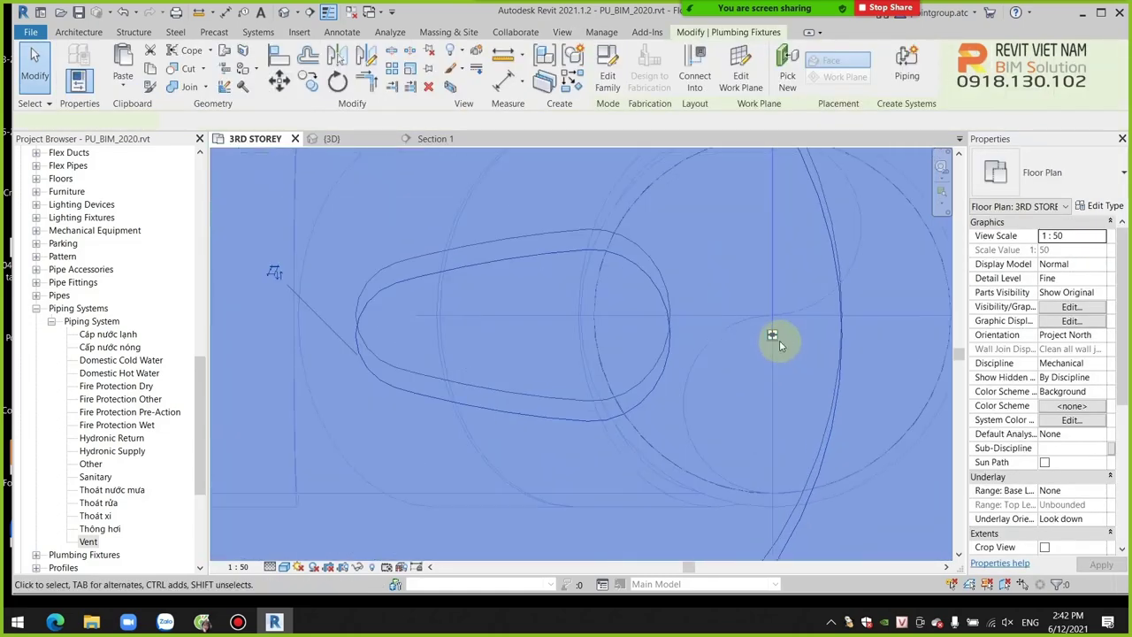
scroll(778, 342, up, 2)
click(769, 335)
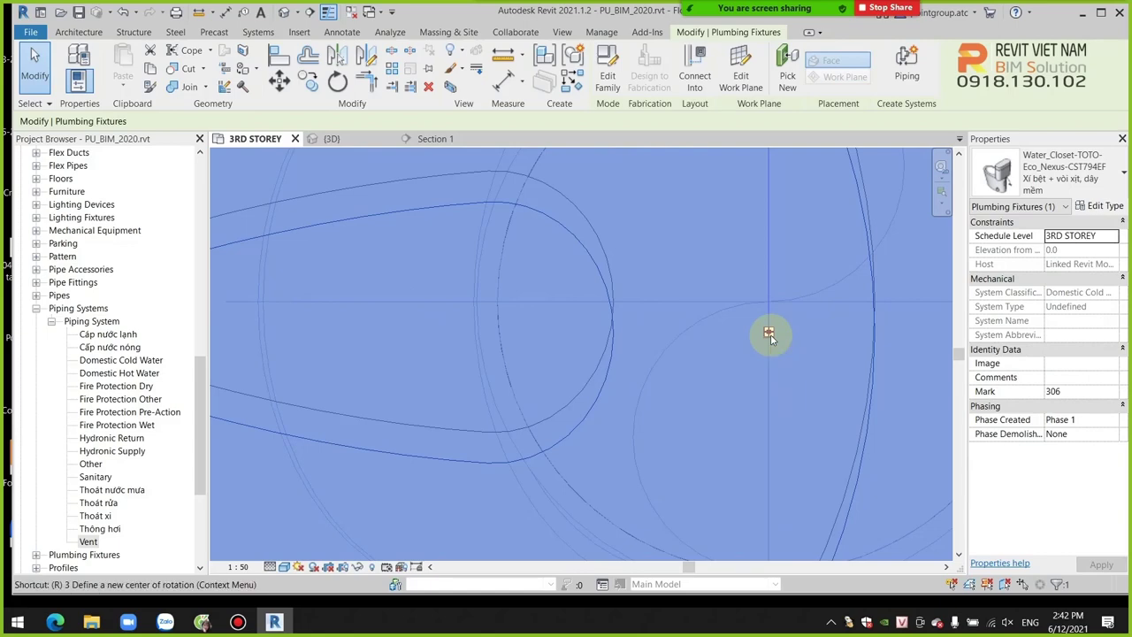
Step: Draw a reference plane (RP) through the right water closet's outlet centre
key(r)
key(p)
scroll(733, 342, down, 2)
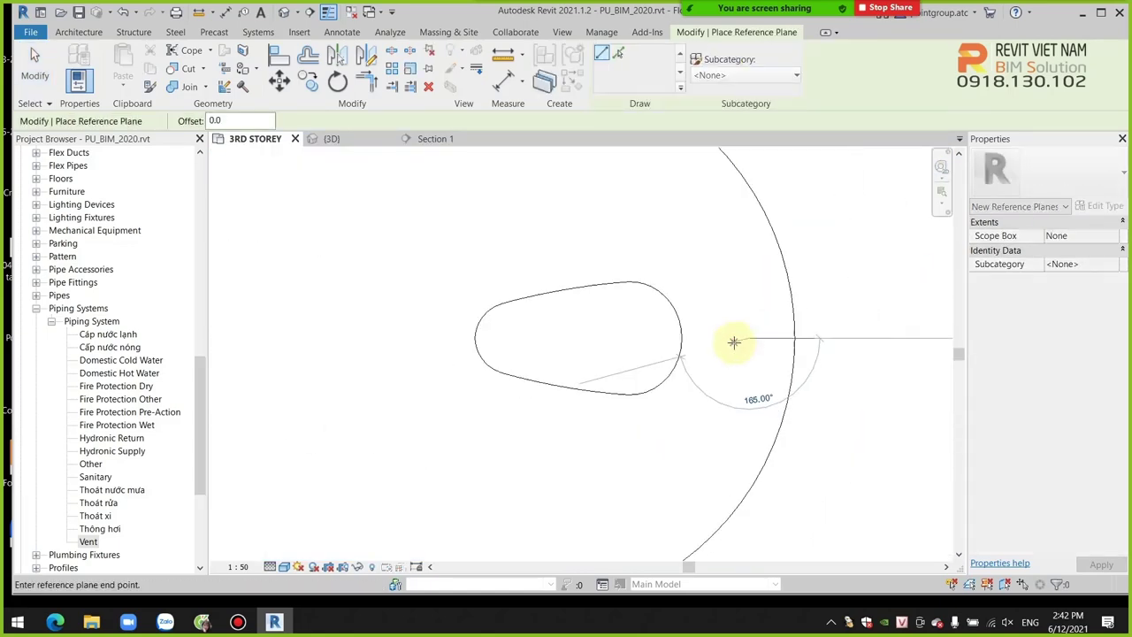
scroll(728, 342, down, 3)
scroll(826, 336, down, 3)
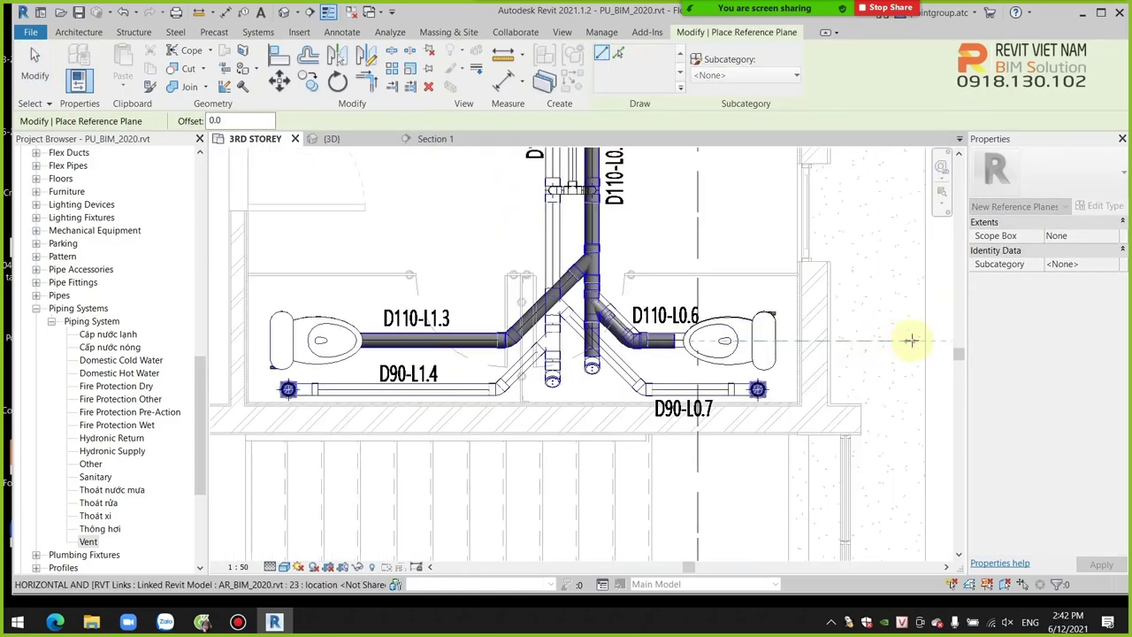
middle_drag(907, 336, 831, 349)
click(898, 353)
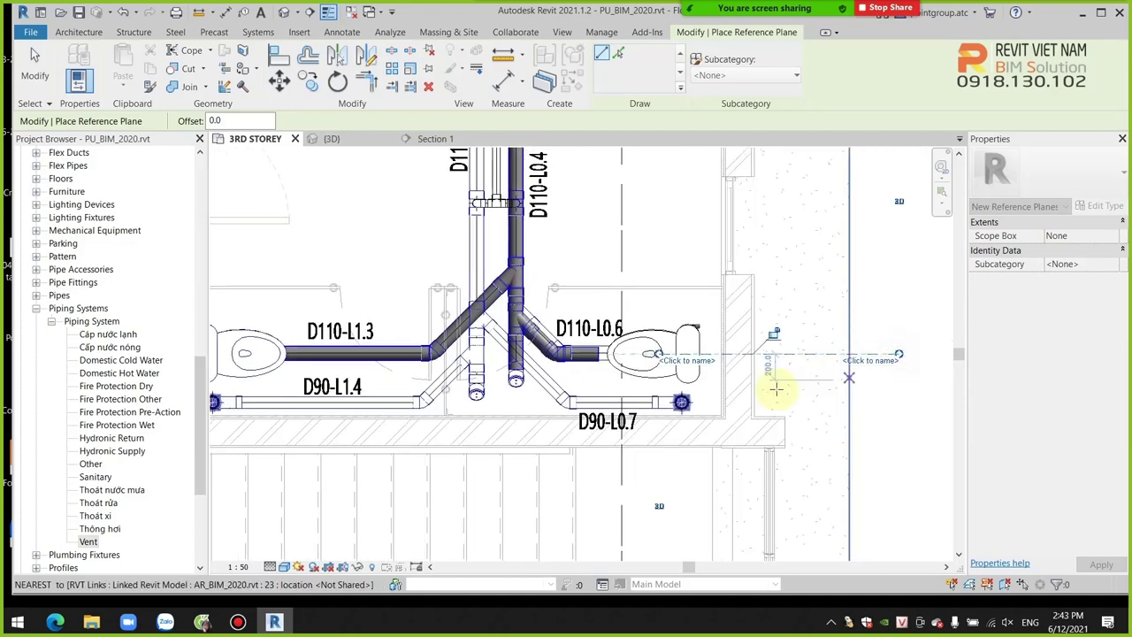
scroll(750, 380, up, 2)
key(Escape)
key(Escape)
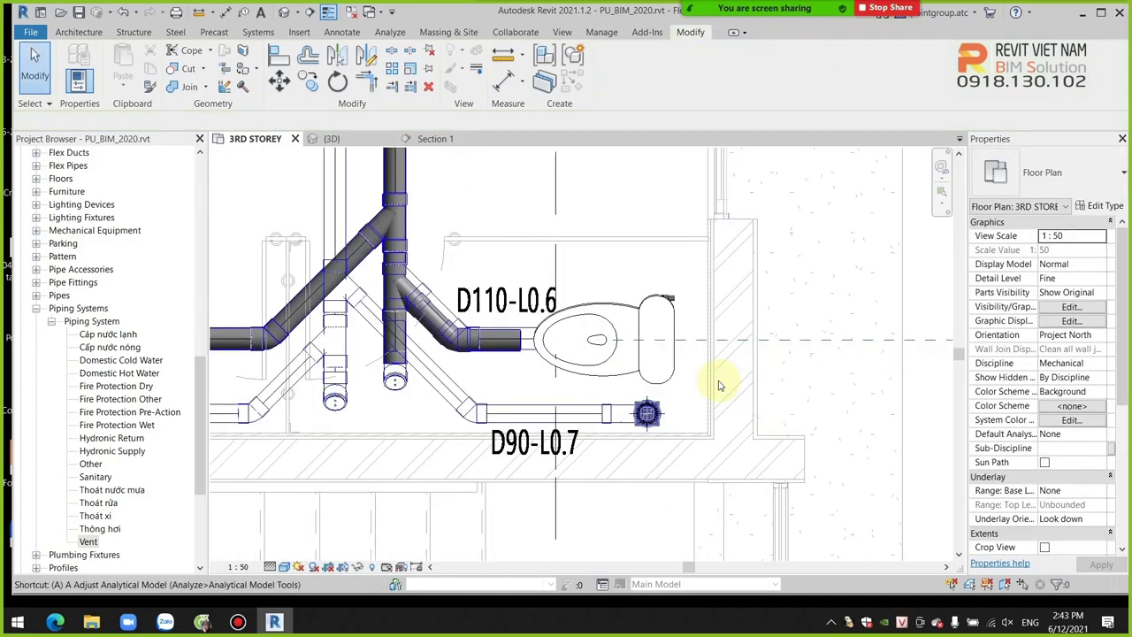
Step: Align the pipe to the reference plane with AL, then delete the temporary plane
key(a)
key(l)
click(922, 340)
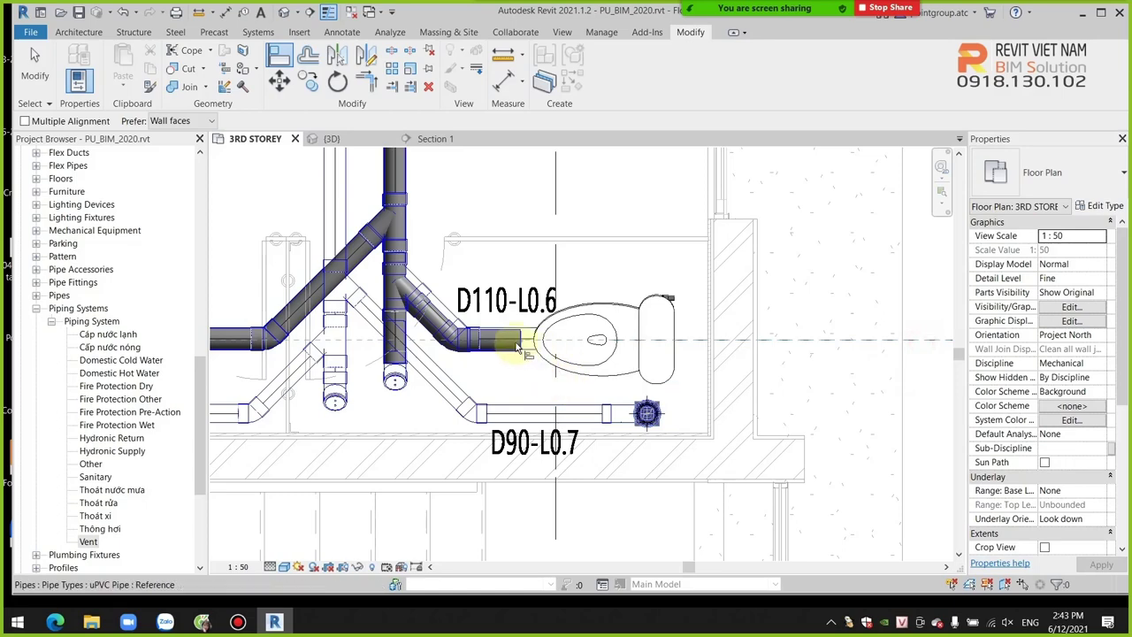
scroll(535, 376, up, 3)
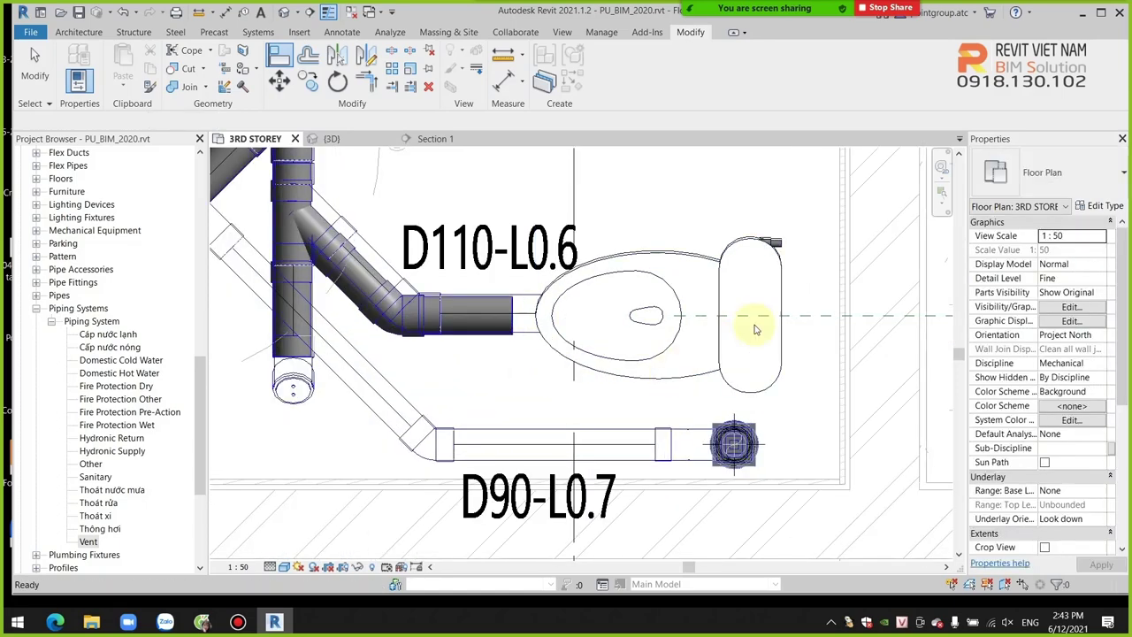
key(Escape)
key(Escape)
click(802, 318)
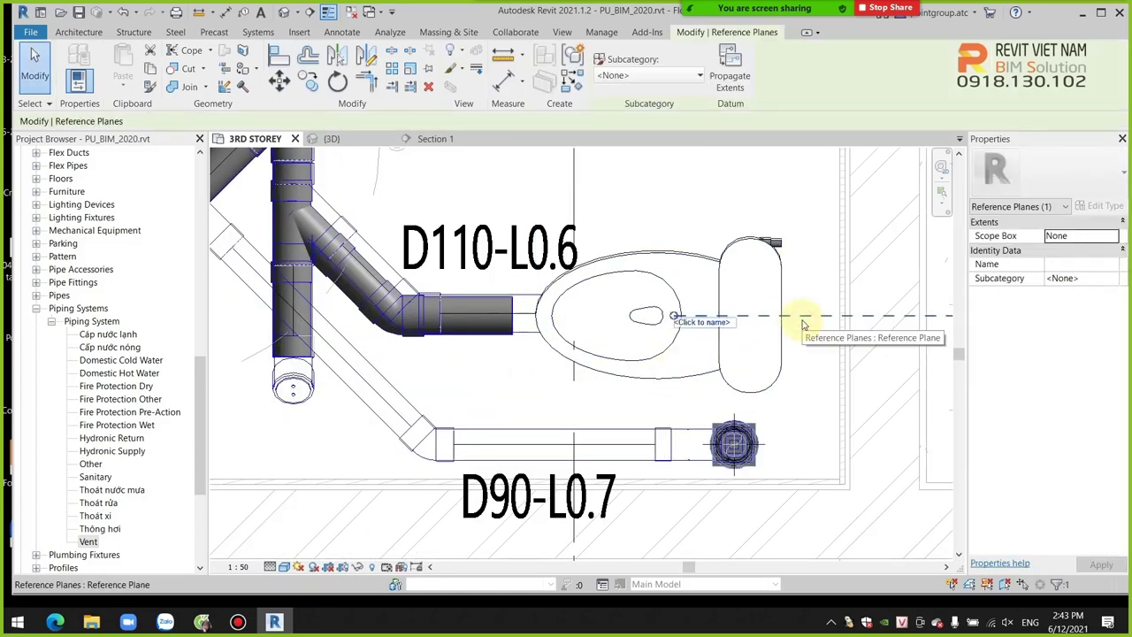
key(Delete)
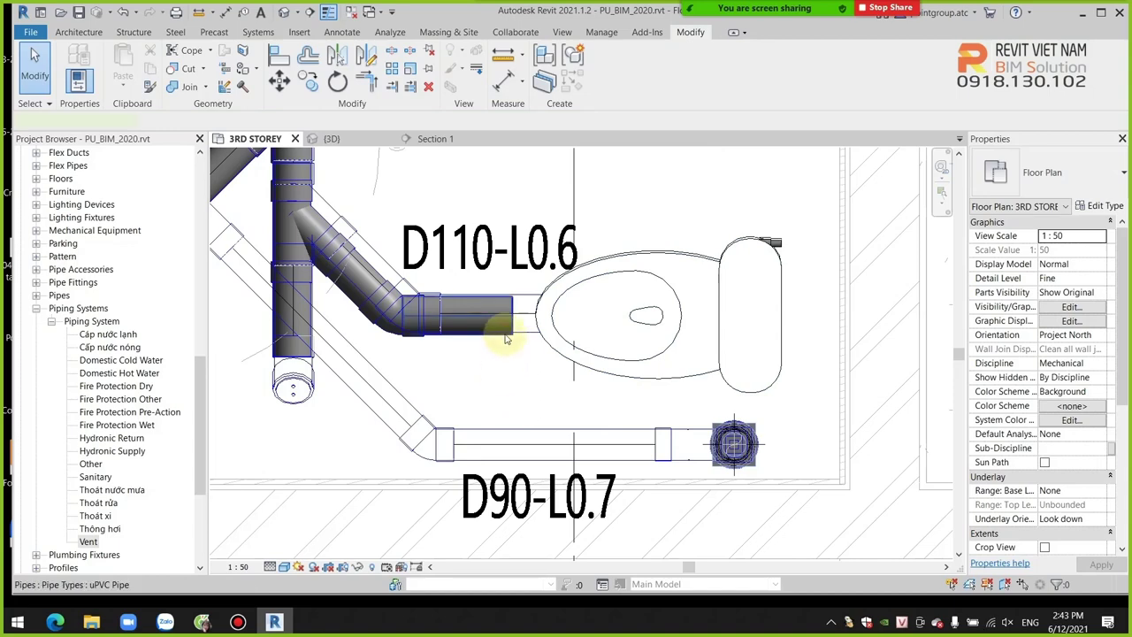
click(509, 320)
Step: Draw pipe from the D110-L0.6 open end to the right toilet's outlet at 2% slope
right_click(512, 319)
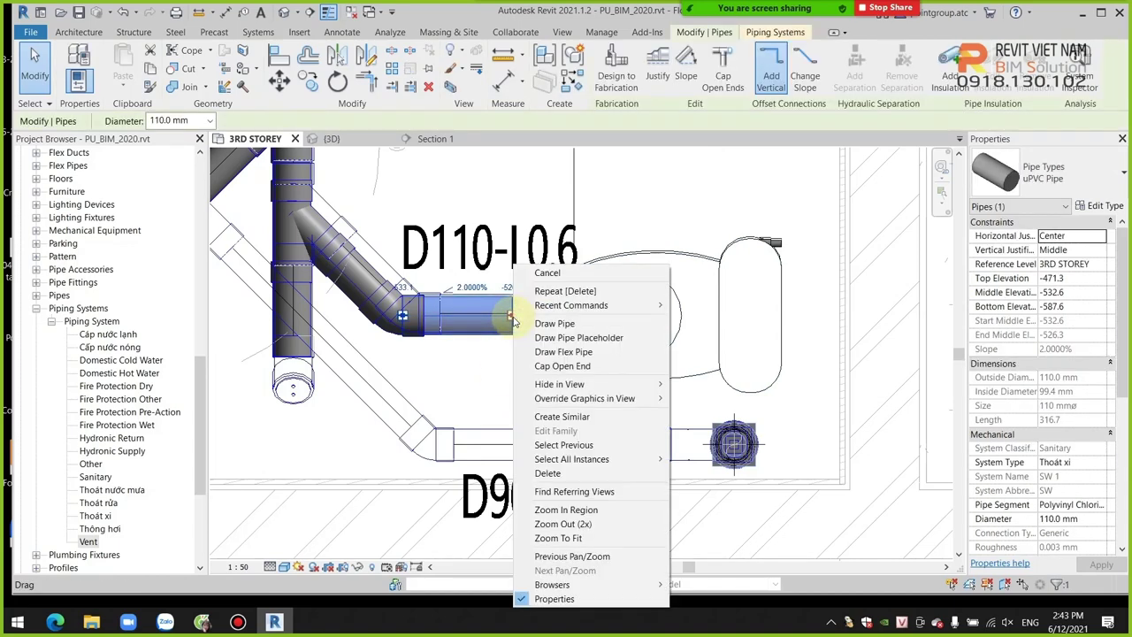
click(554, 324)
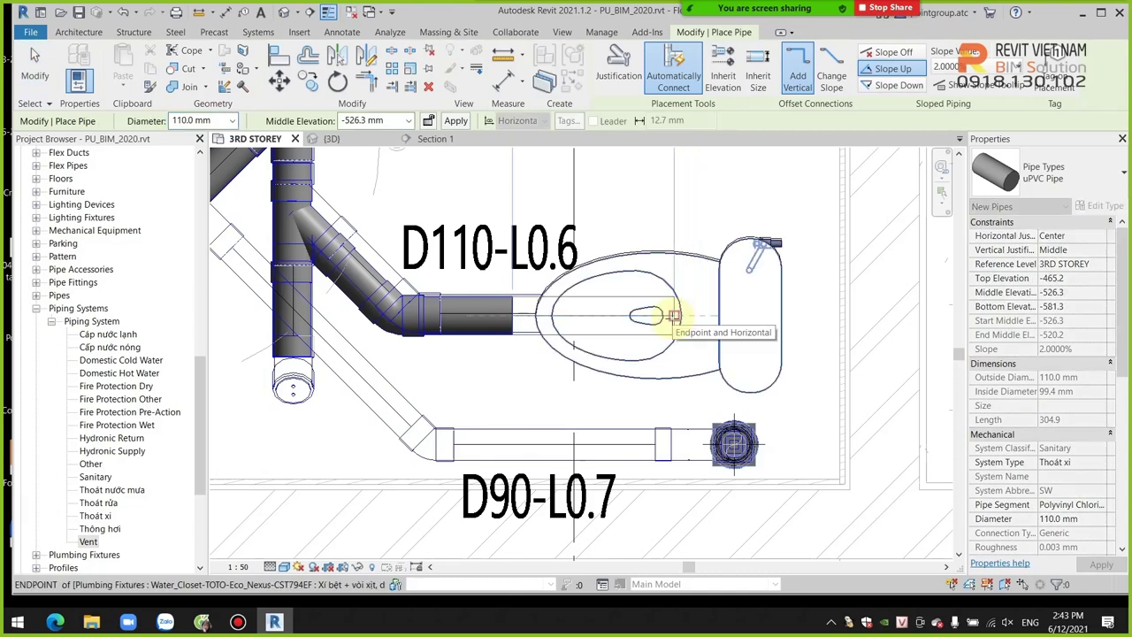
scroll(673, 316, up, 2)
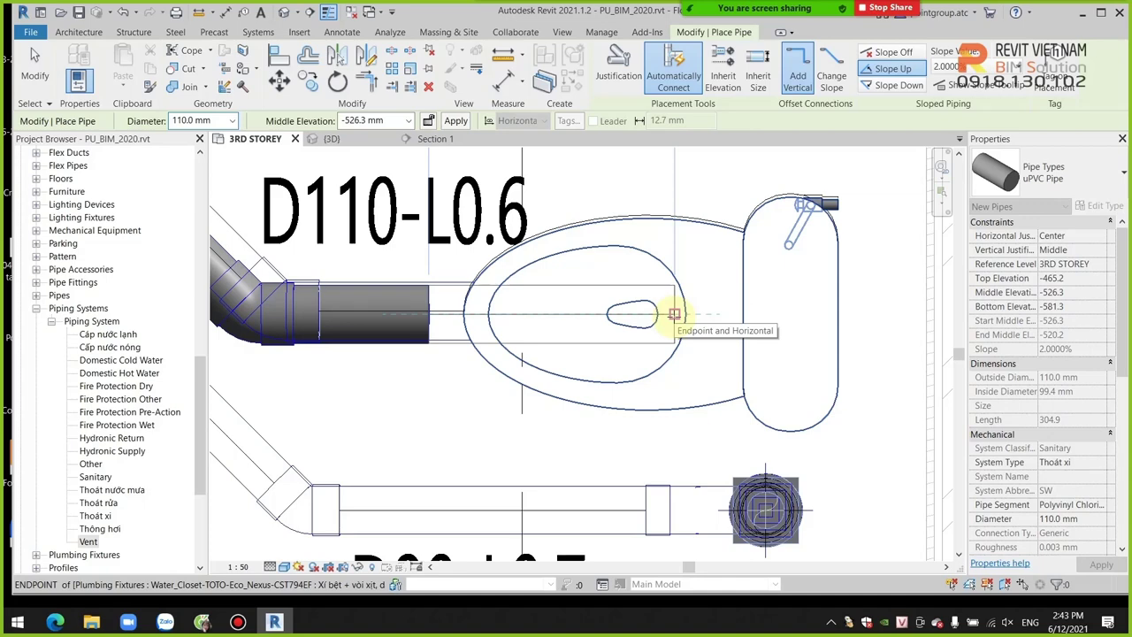
click(674, 315)
scroll(625, 351, down, 2)
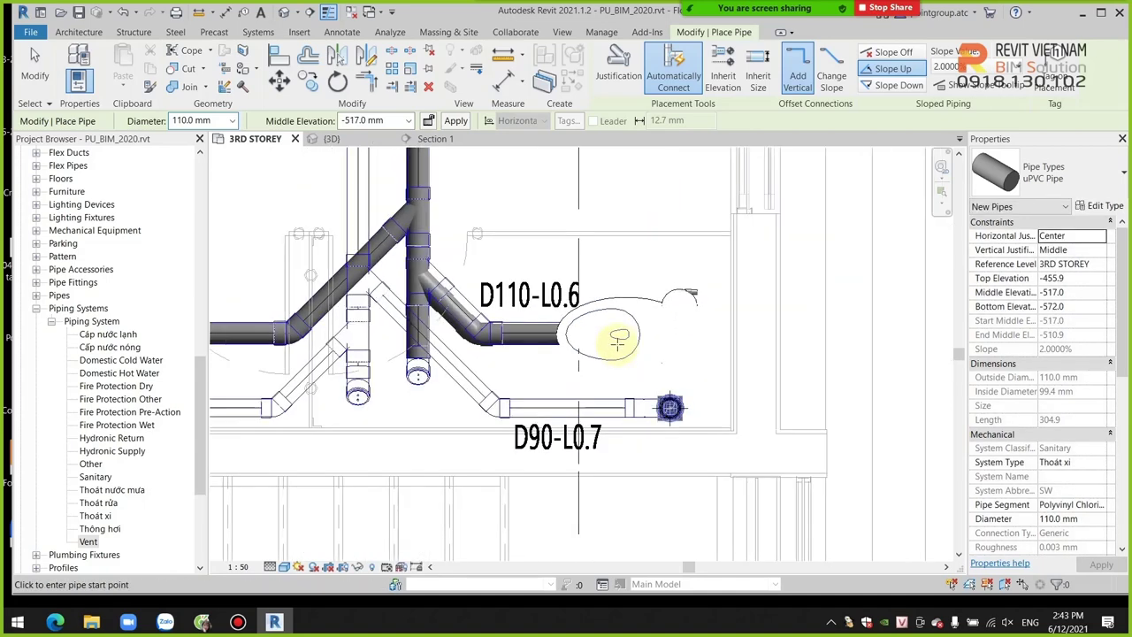
scroll(564, 334, down, 2)
key(Escape)
key(Escape)
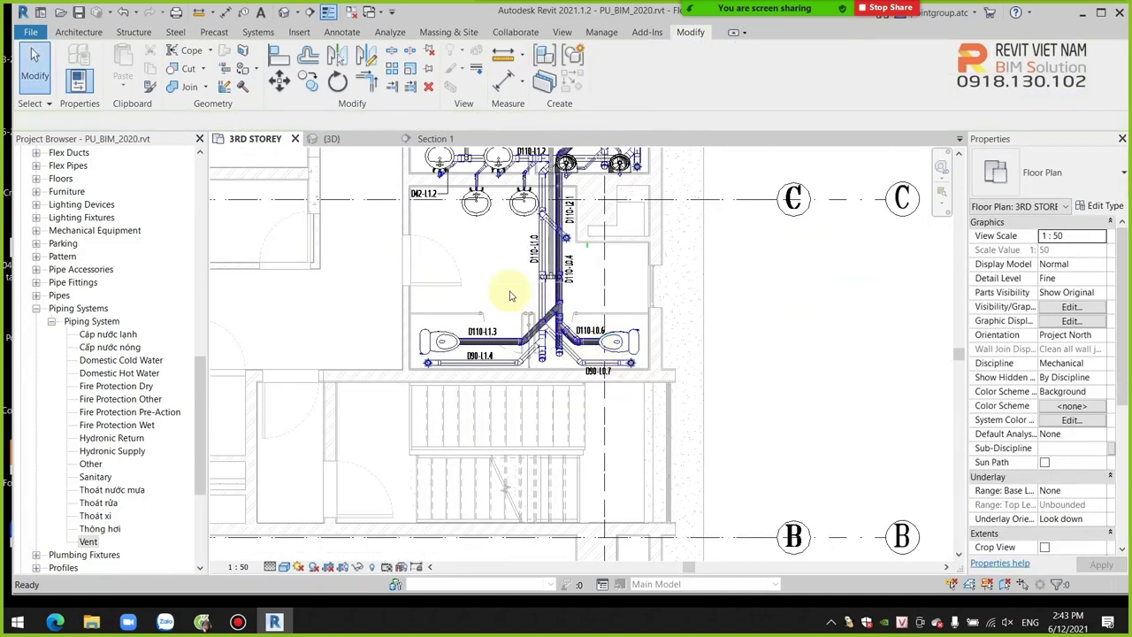
Step: Window-select the right water closet and its pipes, open a BX section box, and orbit to inspect
drag(478, 273, 688, 399)
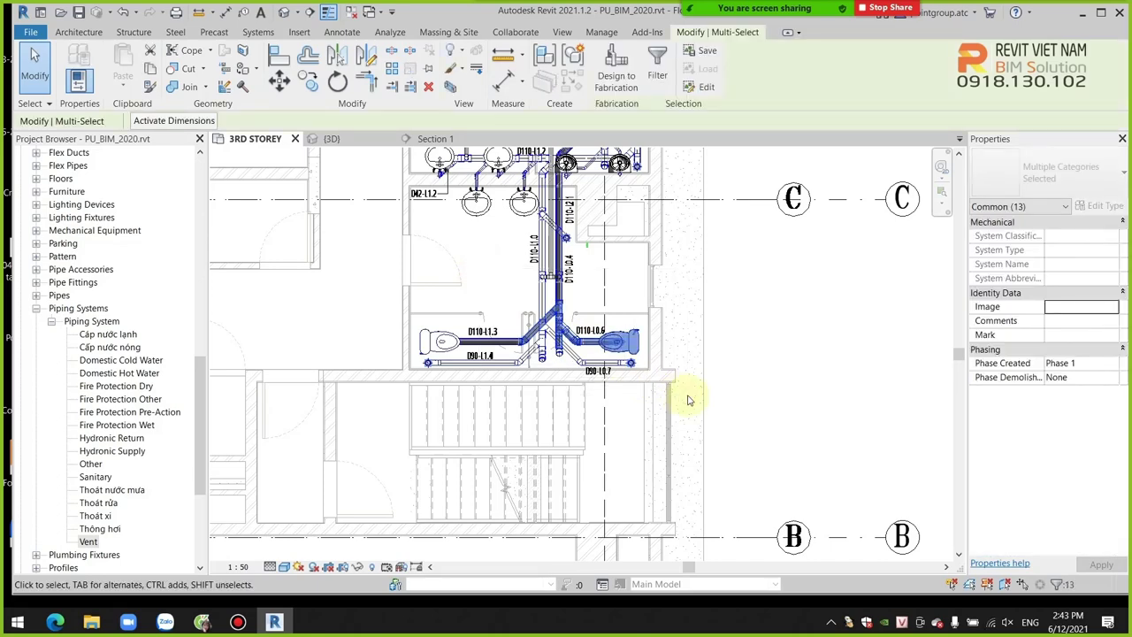
key(b)
key(x)
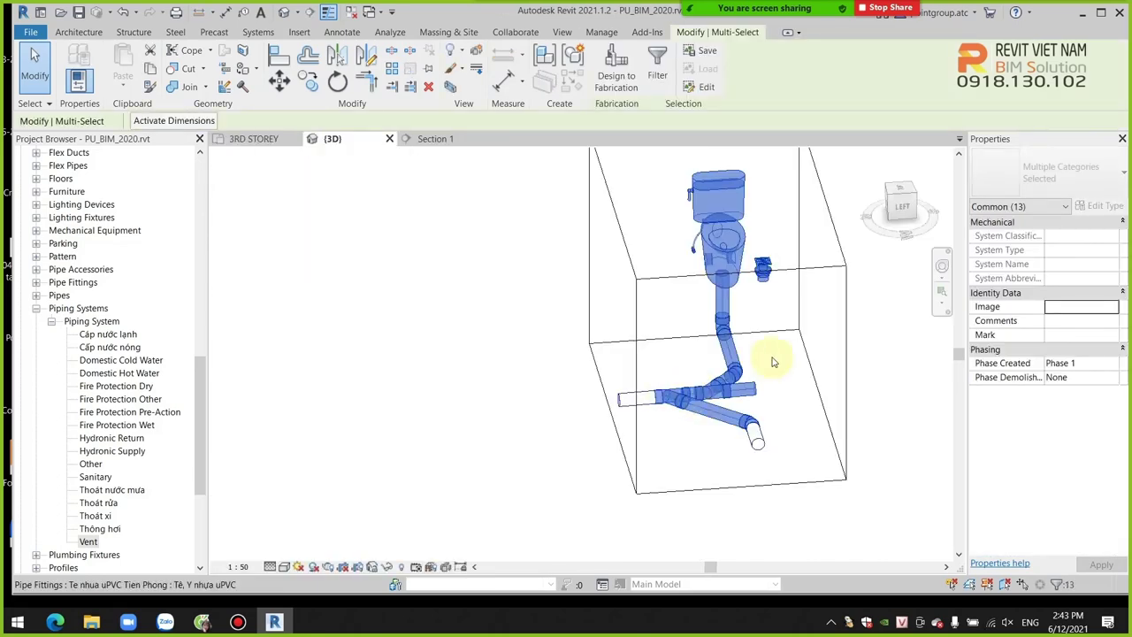
scroll(753, 417, up, 3)
mouse_move(752, 417)
shift+middle_down()
mouse_move(834, 324)
mouse_move(607, 366)
mouse_move(652, 391)
mouse_move(570, 371)
shift+middle_up()
click(598, 433)
scroll(604, 447, down, 2)
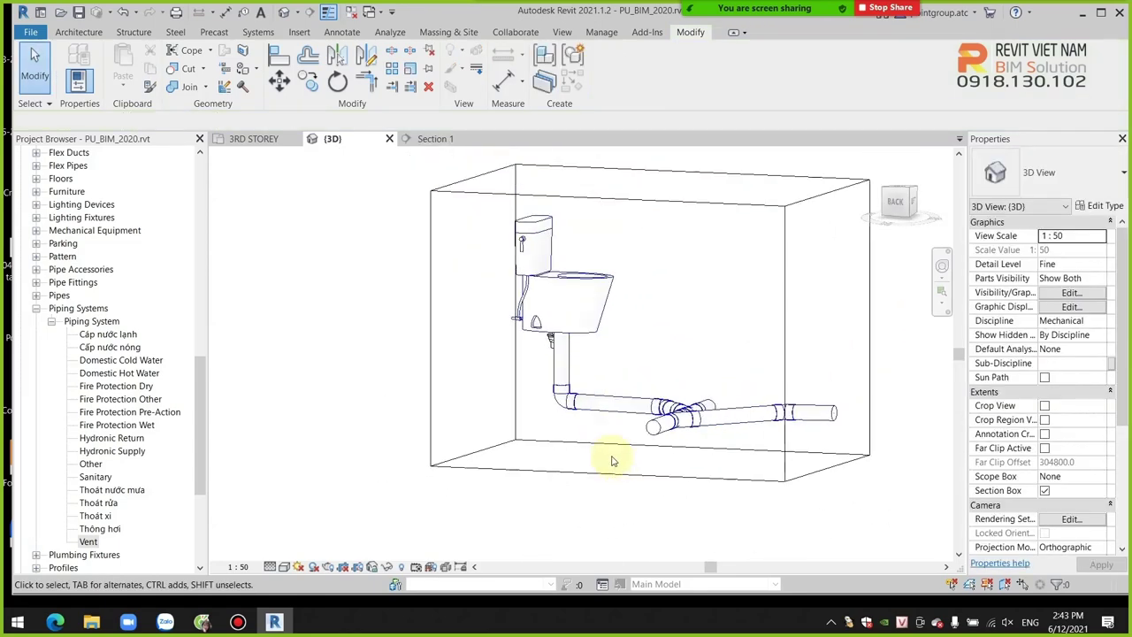
scroll(606, 428, down, 2)
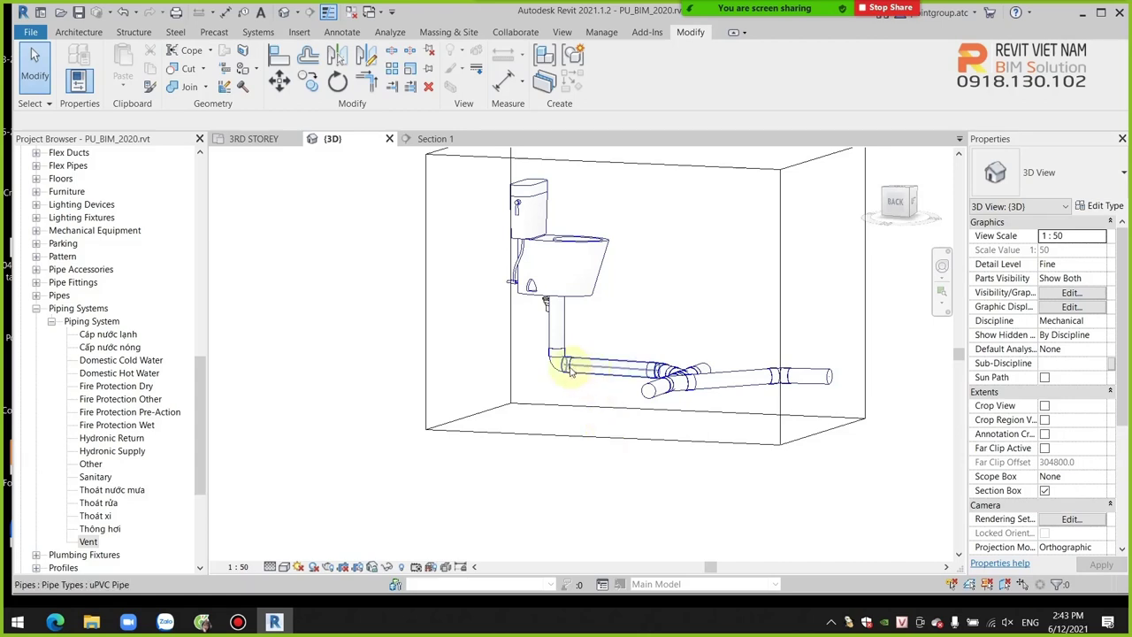
scroll(559, 366, up, 2)
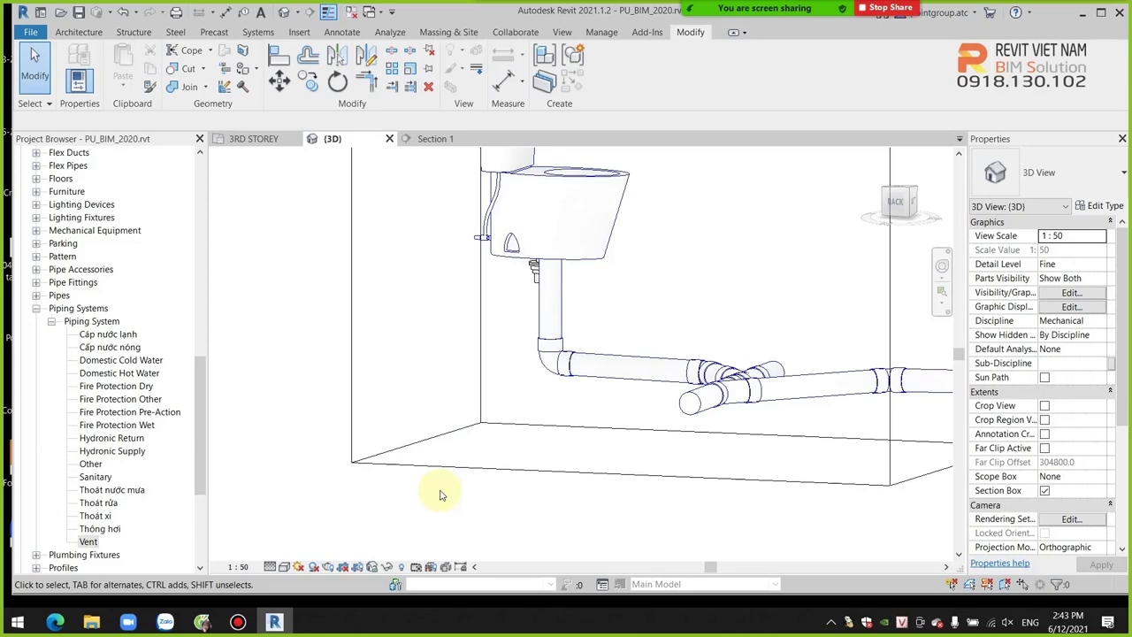
click(262, 141)
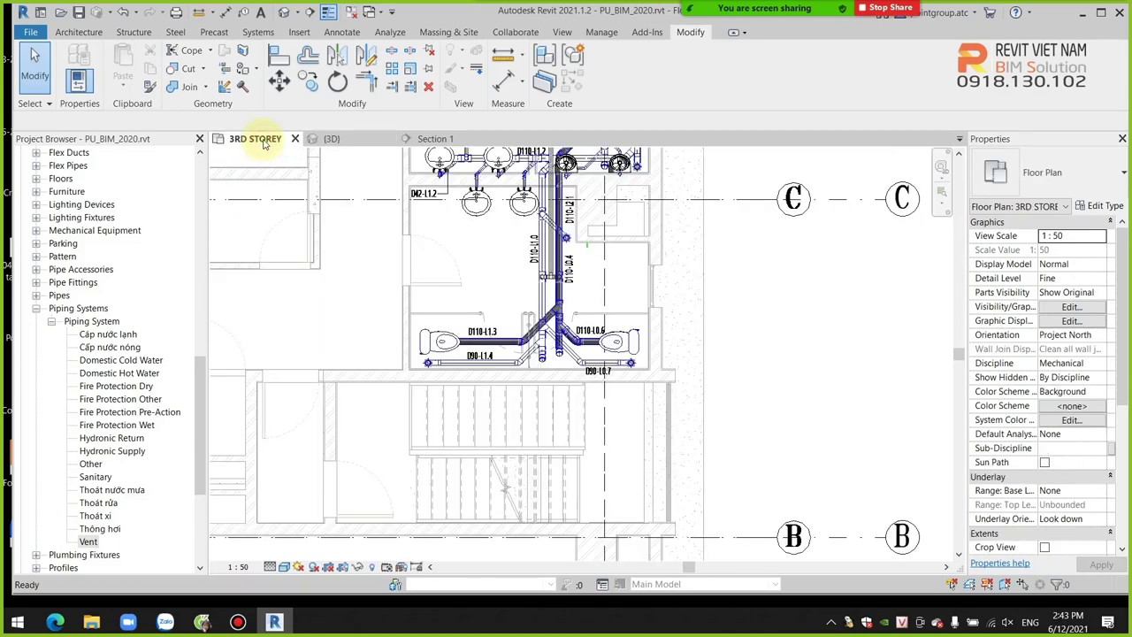
scroll(392, 366, up, 3)
scroll(481, 379, up, 1)
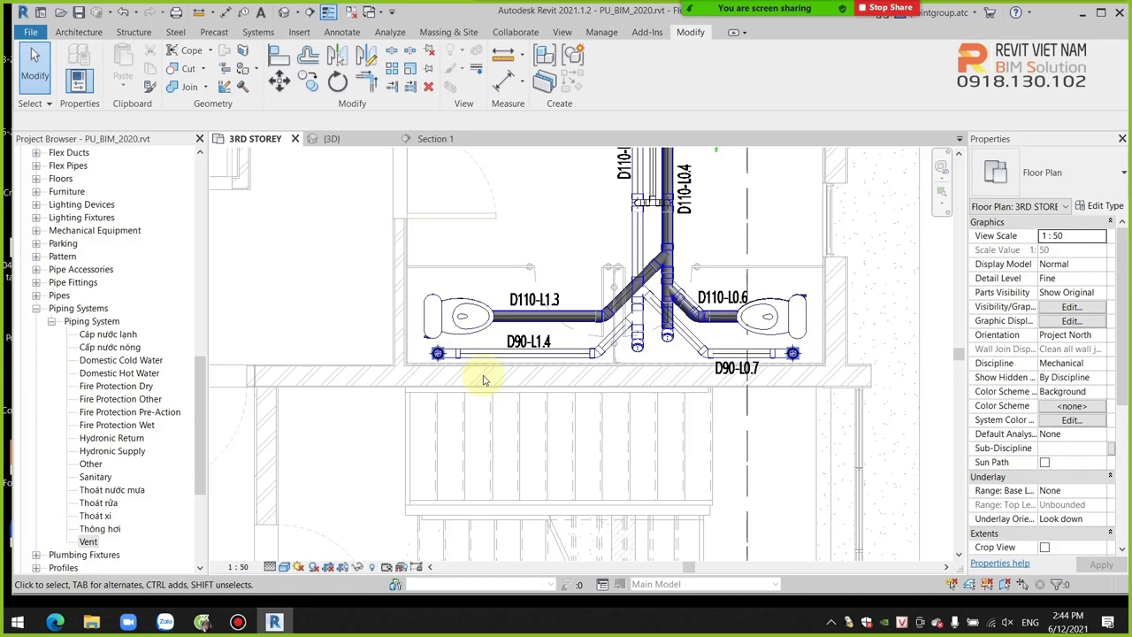
scroll(789, 334, up, 5)
click(784, 345)
scroll(762, 305, up, 3)
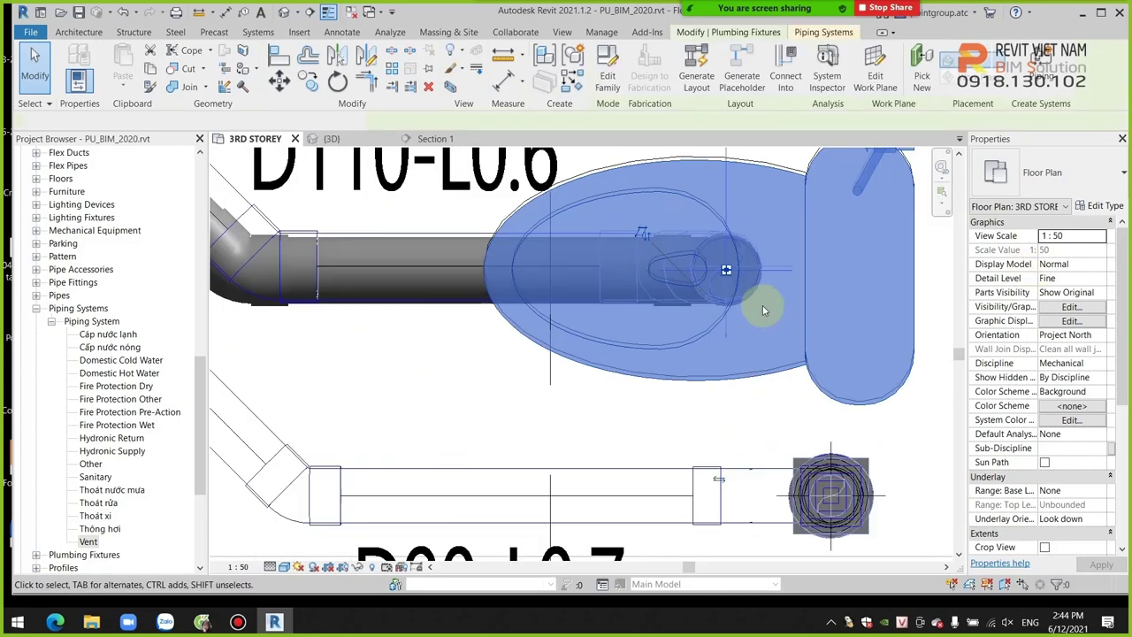
scroll(707, 256, up, 3)
scroll(625, 304, up, 2)
scroll(645, 270, up, 2)
scroll(602, 310, up, 1)
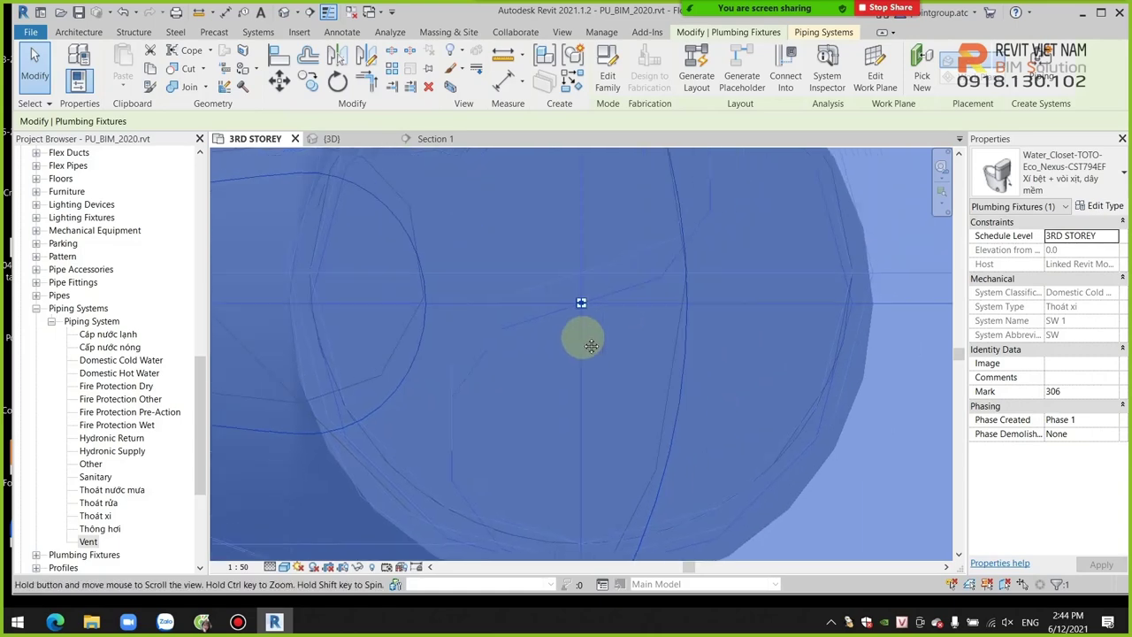
scroll(579, 329, down, 2)
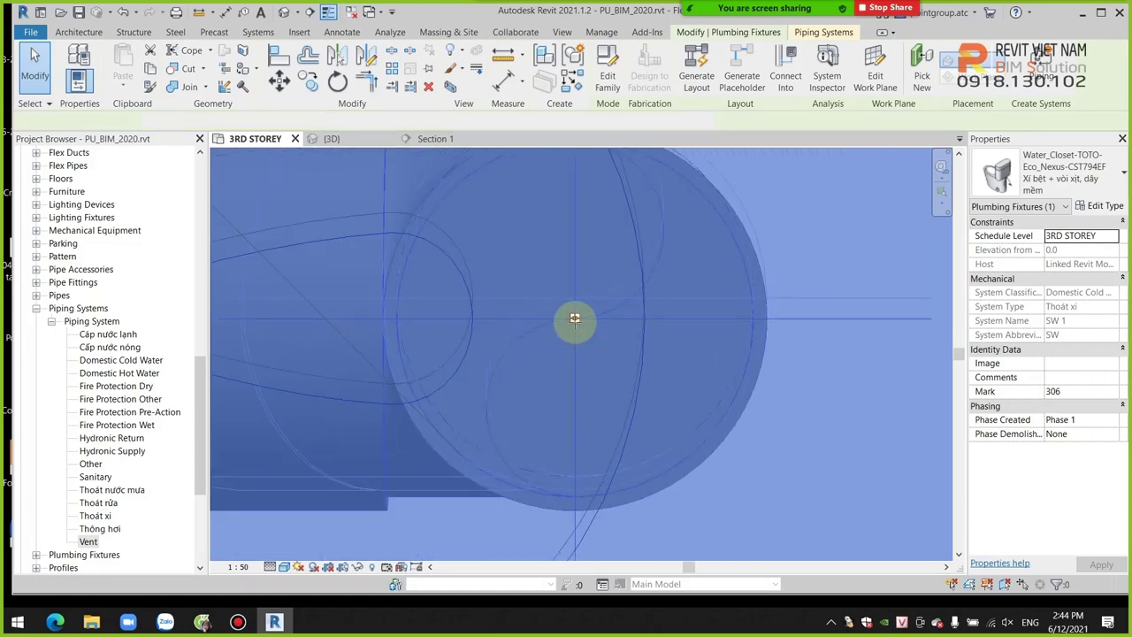
key(r)
key(p)
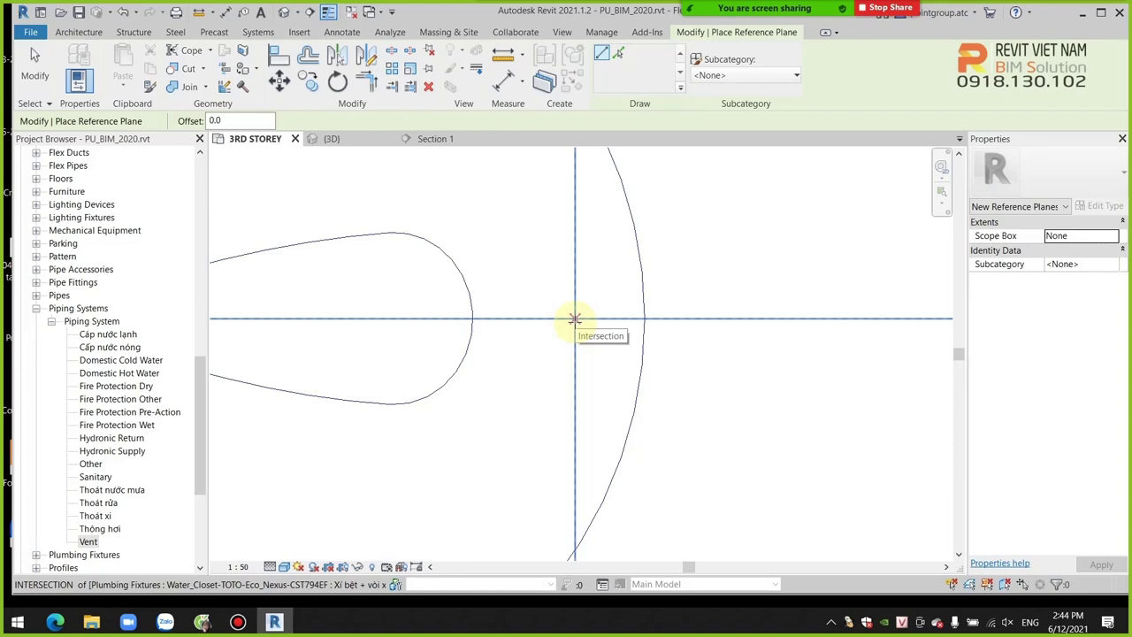
key(Escape)
key(Escape)
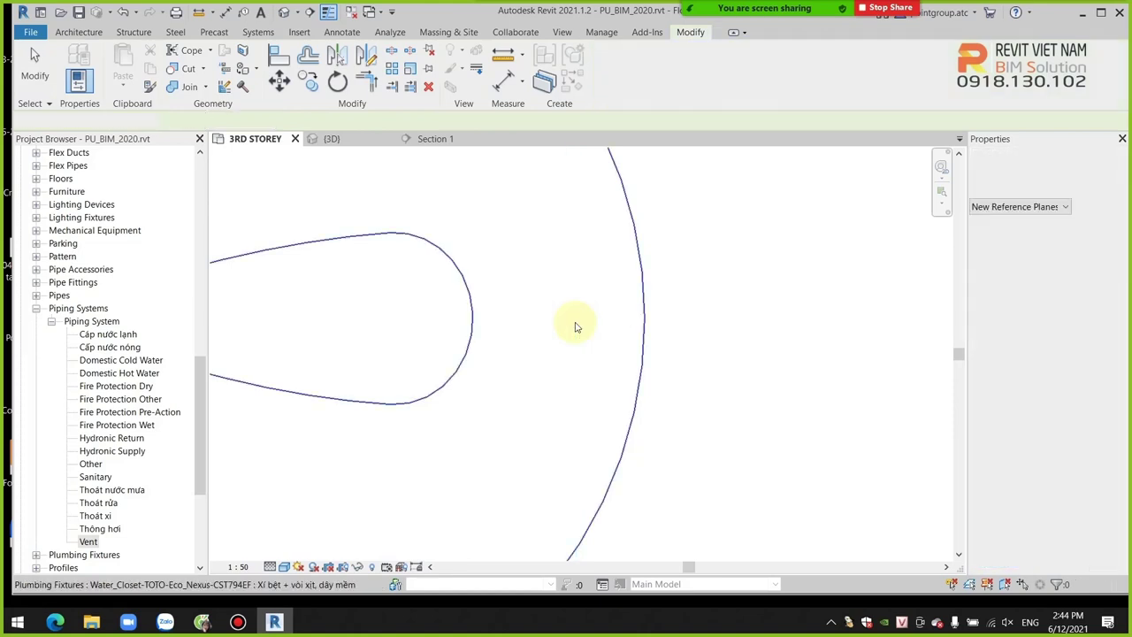
scroll(573, 322, down, 2)
scroll(530, 353, down, 3)
scroll(534, 369, down, 2)
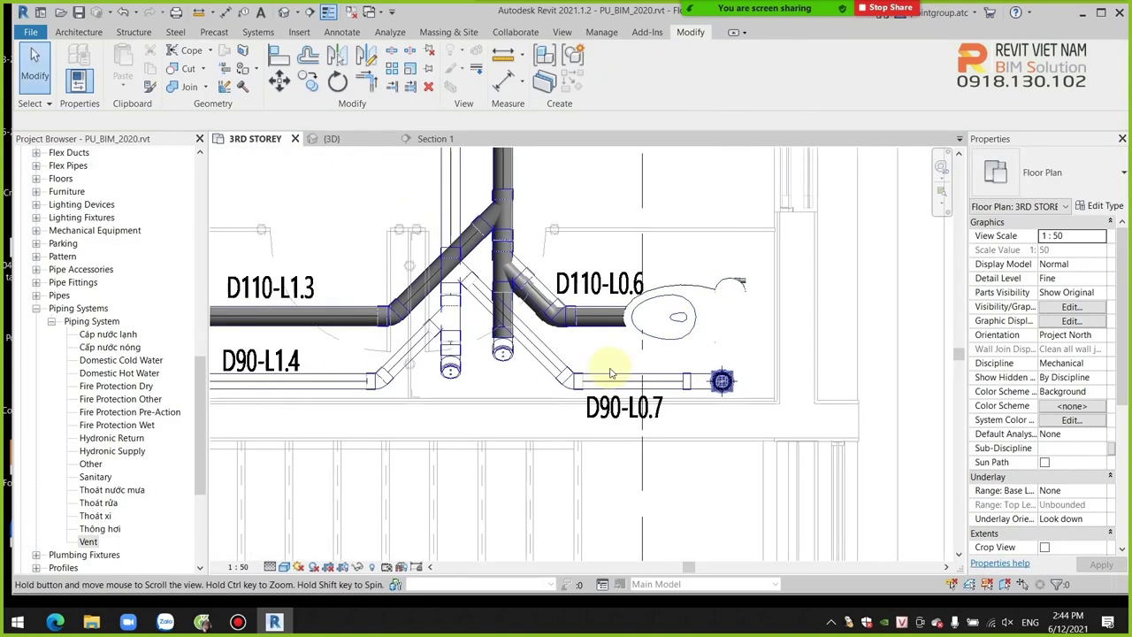
middle_drag(582, 381, 621, 380)
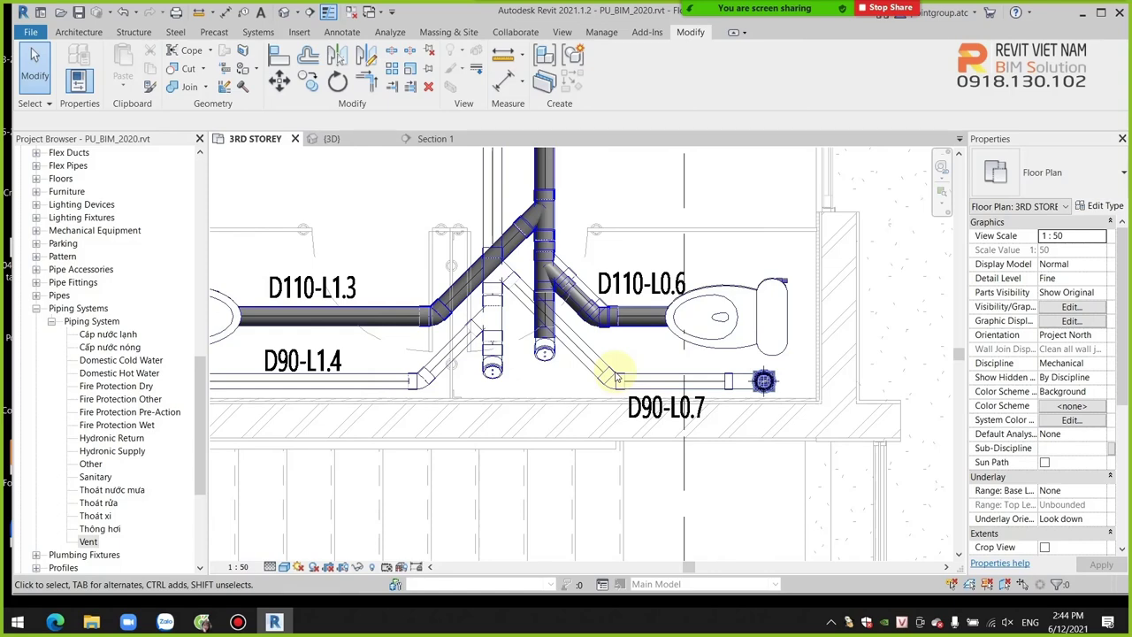
scroll(589, 259, up, 2)
scroll(530, 258, up, 2)
scroll(457, 257, up, 1)
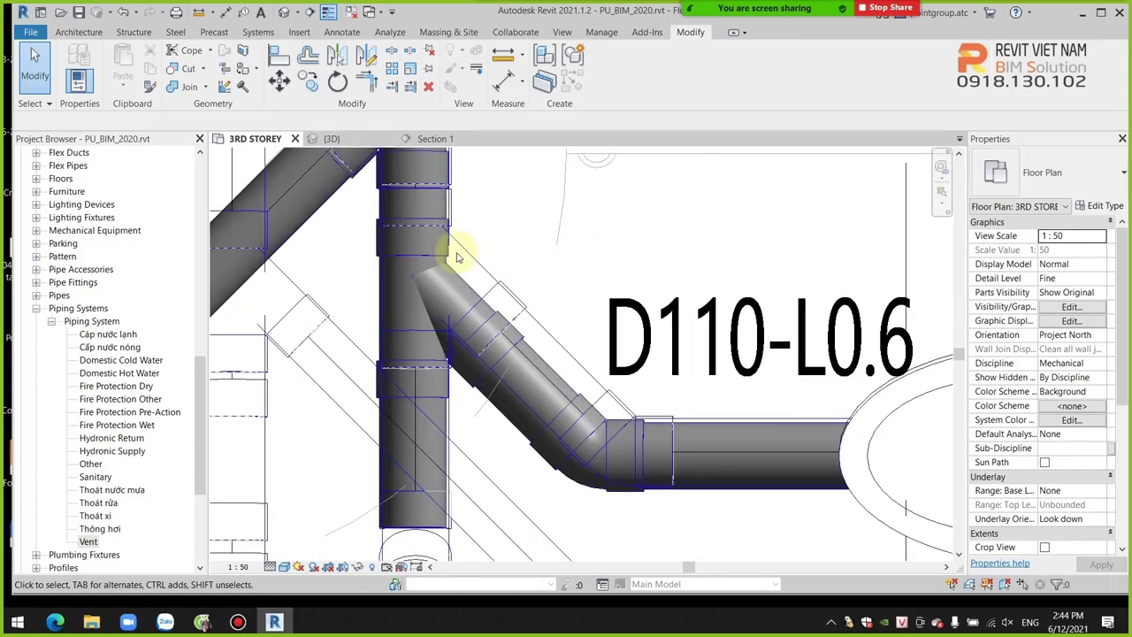
click(379, 265)
scroll(644, 367, down, 3)
scroll(643, 365, down, 2)
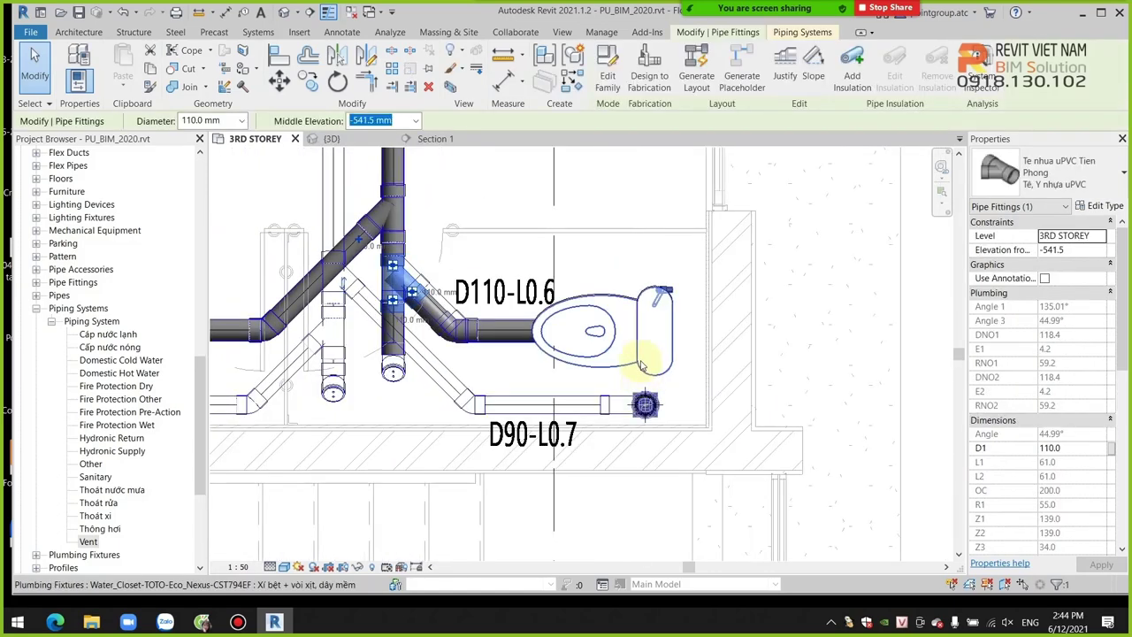
key(Escape)
scroll(645, 363, down, 3)
scroll(610, 358, up, 5)
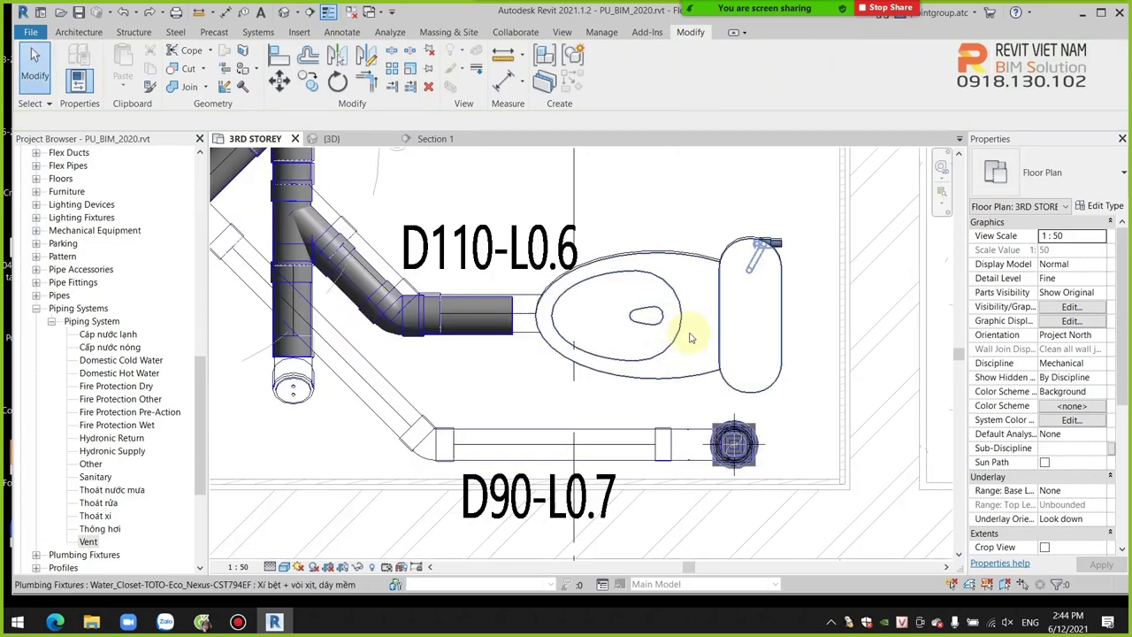
scroll(663, 363, up, 3)
scroll(583, 367, up, 1)
click(612, 386)
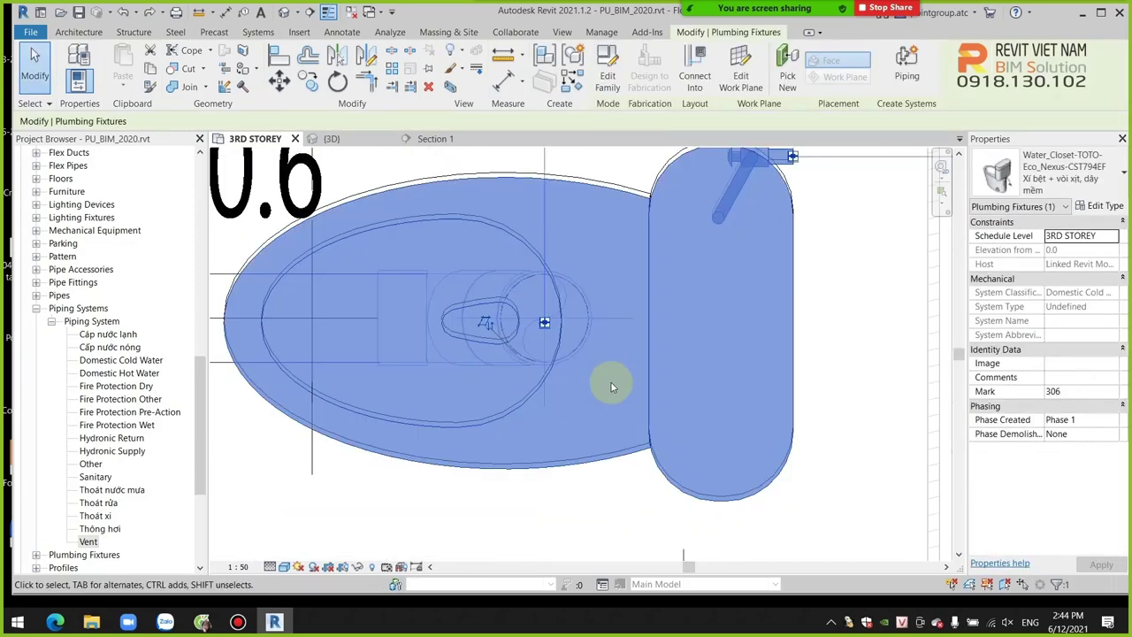
Step: Draw a reference plane (RP) from the right water closet's centre horizontally to the right
scroll(542, 328, up, 4)
scroll(537, 330, up, 2)
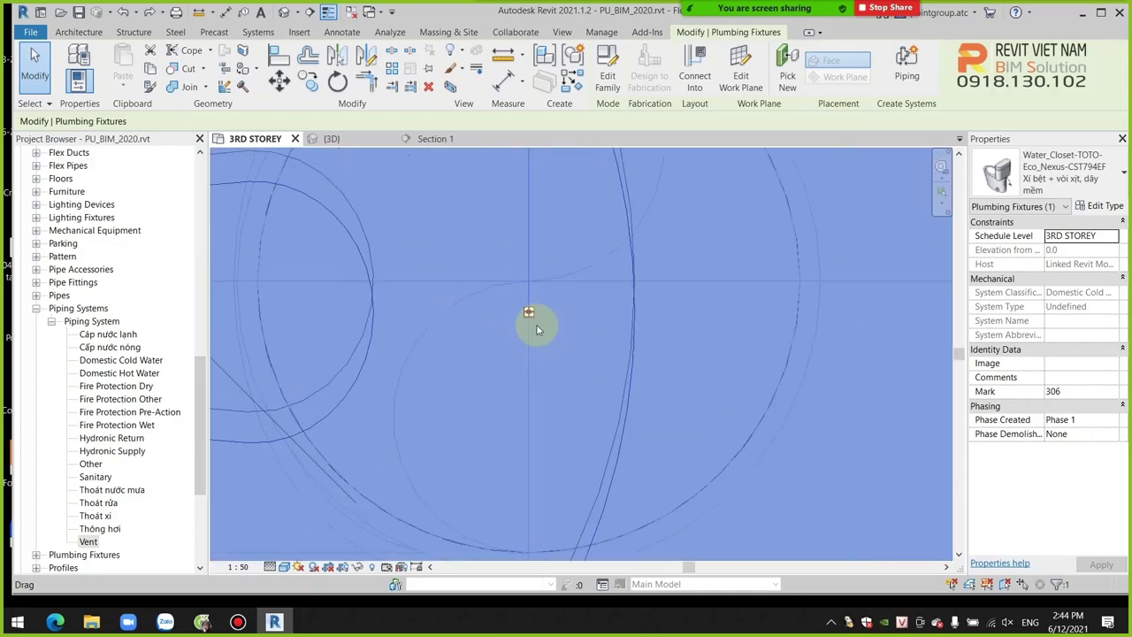
scroll(536, 330, up, 2)
scroll(529, 309, up, 2)
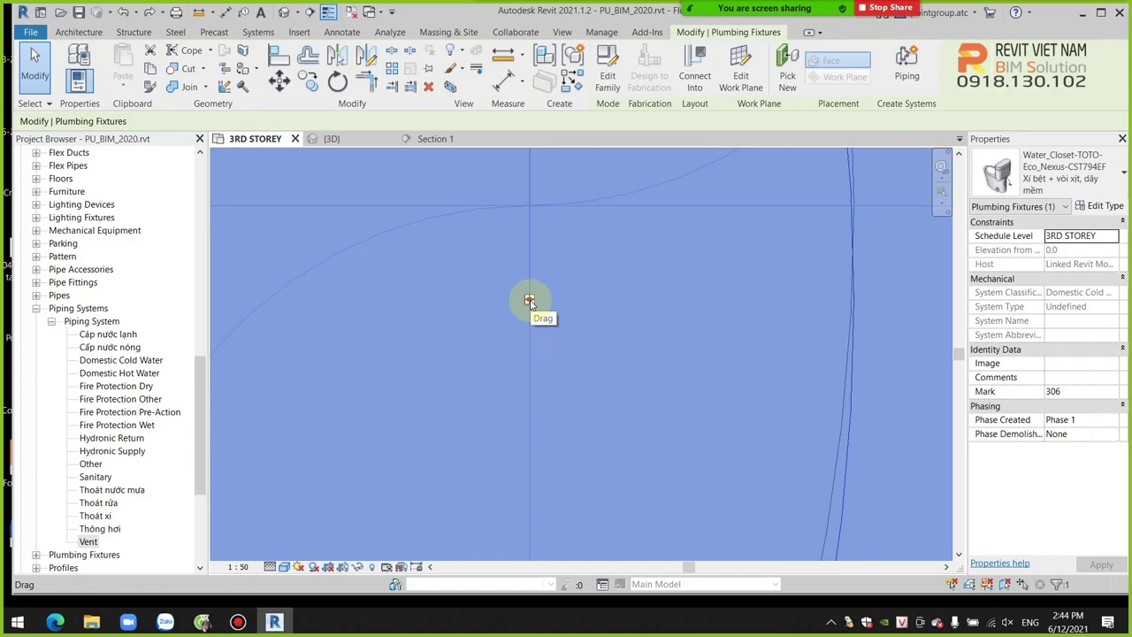
key(r)
key(p)
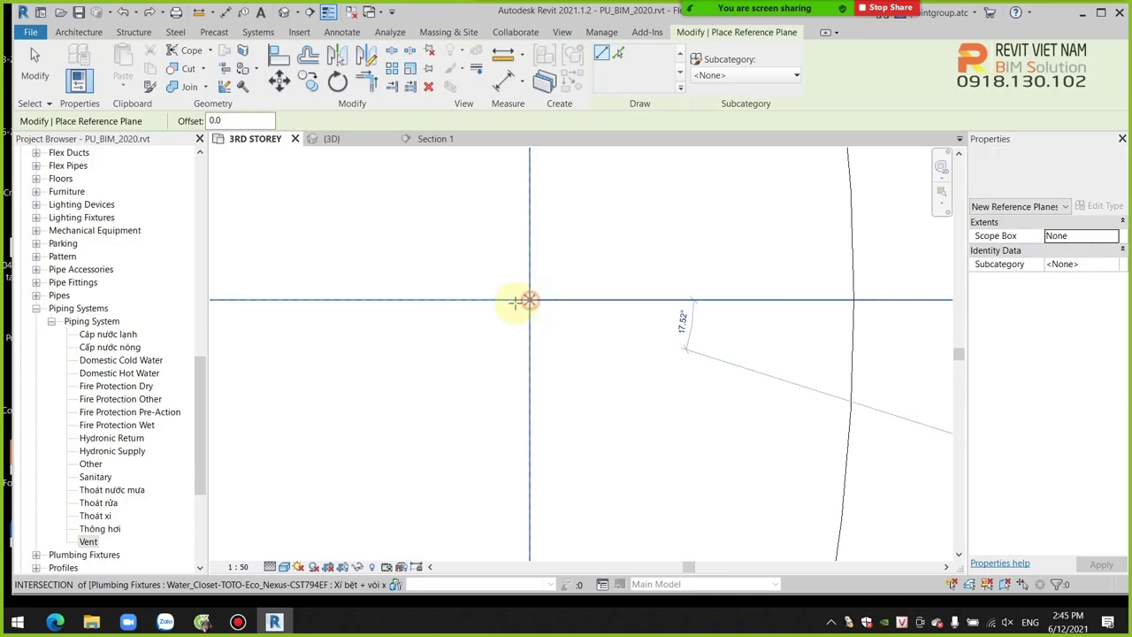
scroll(449, 311, down, 2)
scroll(450, 309, down, 1)
scroll(451, 309, down, 2)
scroll(450, 309, down, 3)
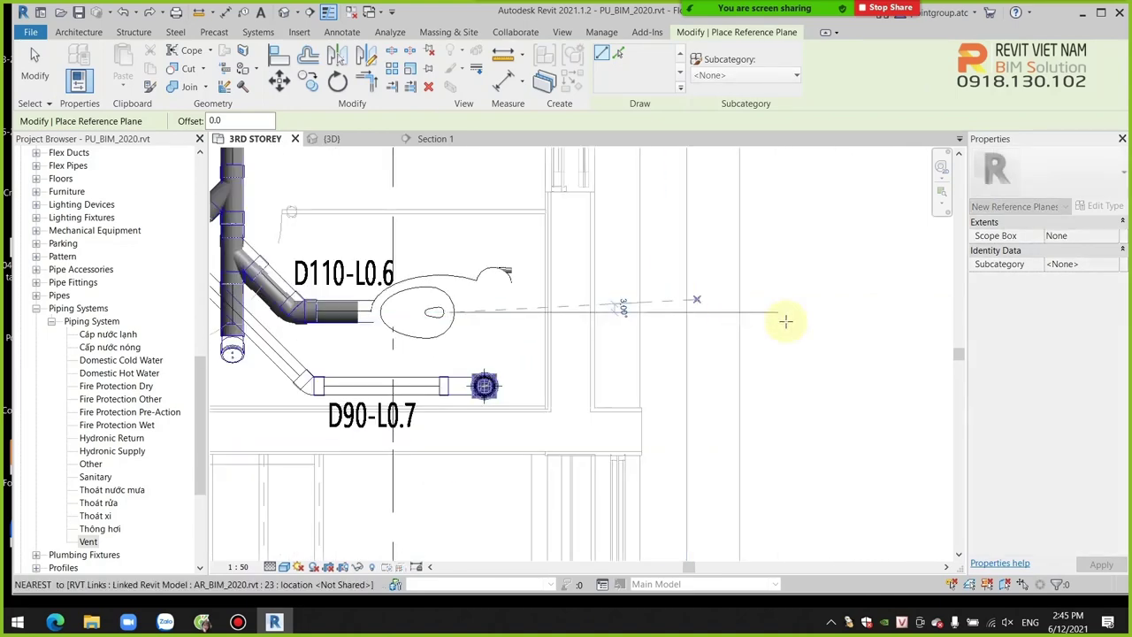
click(834, 312)
key(Escape)
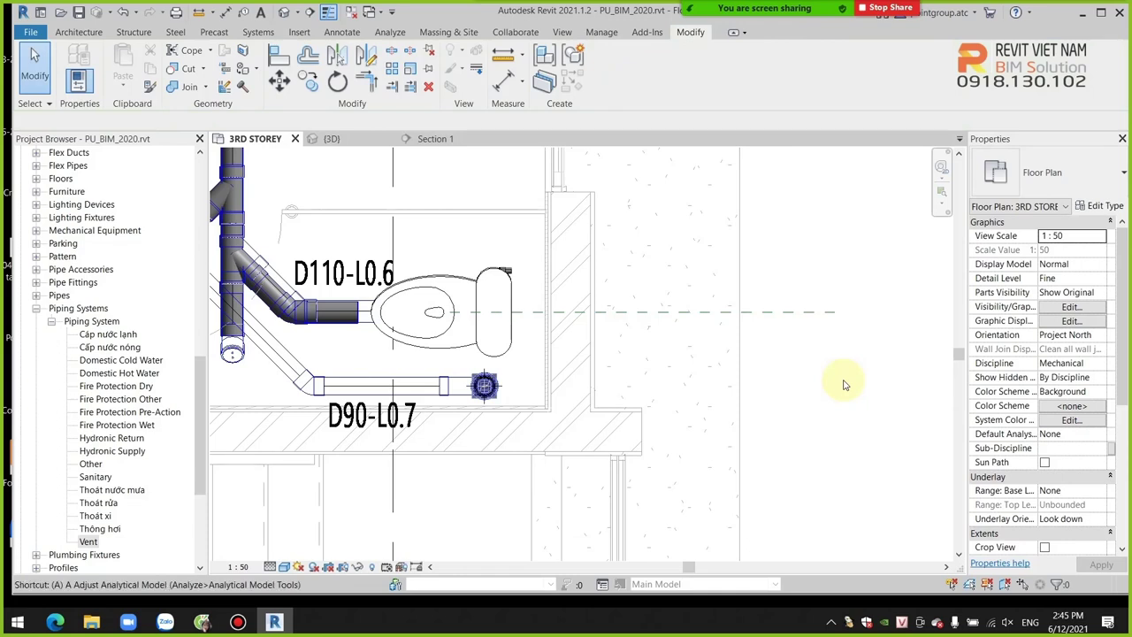
Step: Align the D110-L0.6 pipe to the new horizontal reference plane with AL
key(a)
key(l)
click(801, 313)
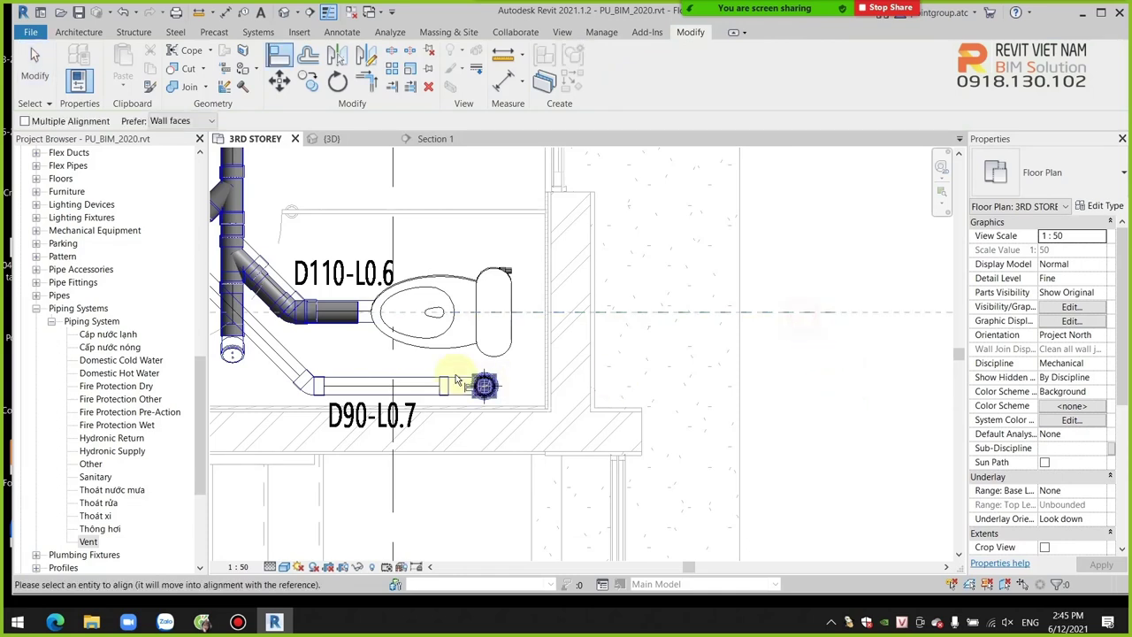
click(343, 313)
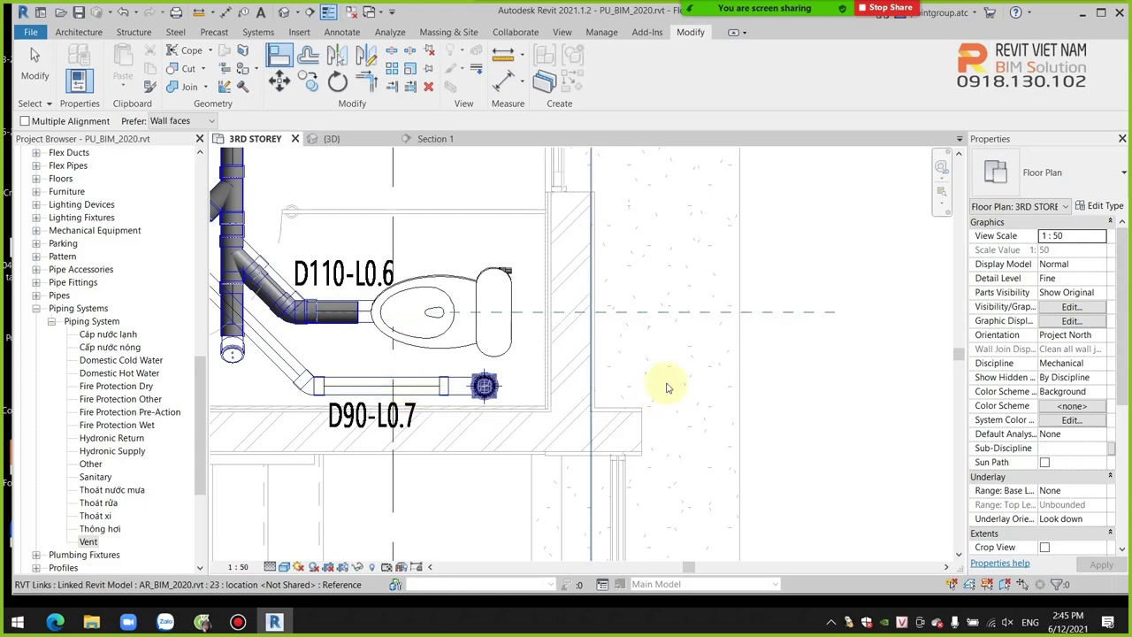
key(Escape)
key(Escape)
click(804, 316)
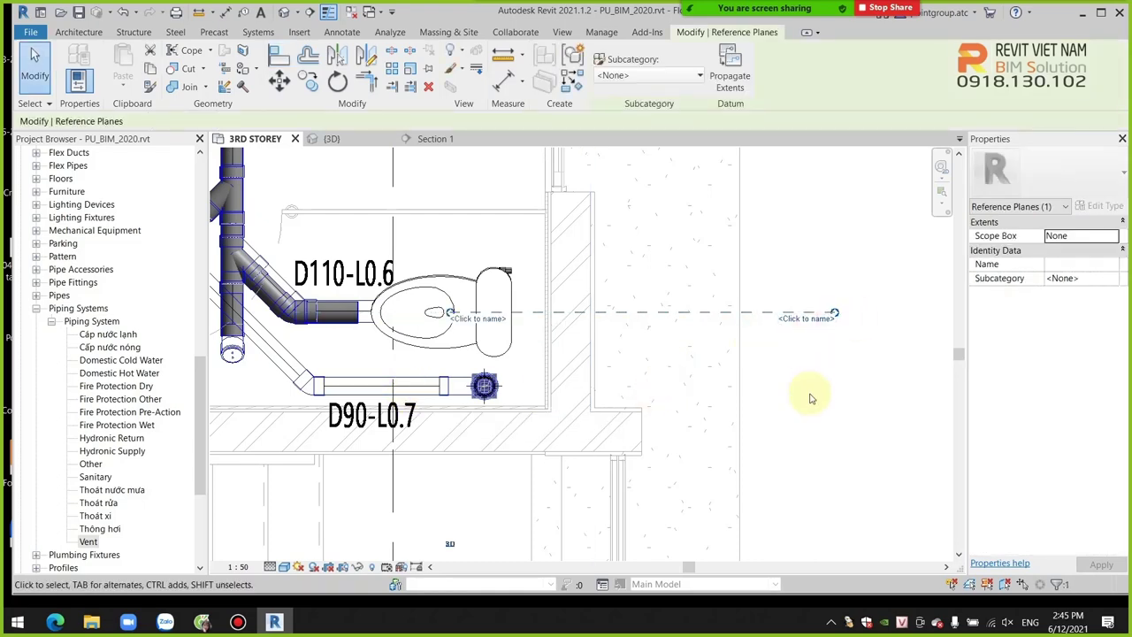
key(Escape)
Step: Extend the D110-L0.6 pipe from its open end to the toilet's outlet connector
scroll(371, 382, up, 3)
scroll(407, 389, up, 2)
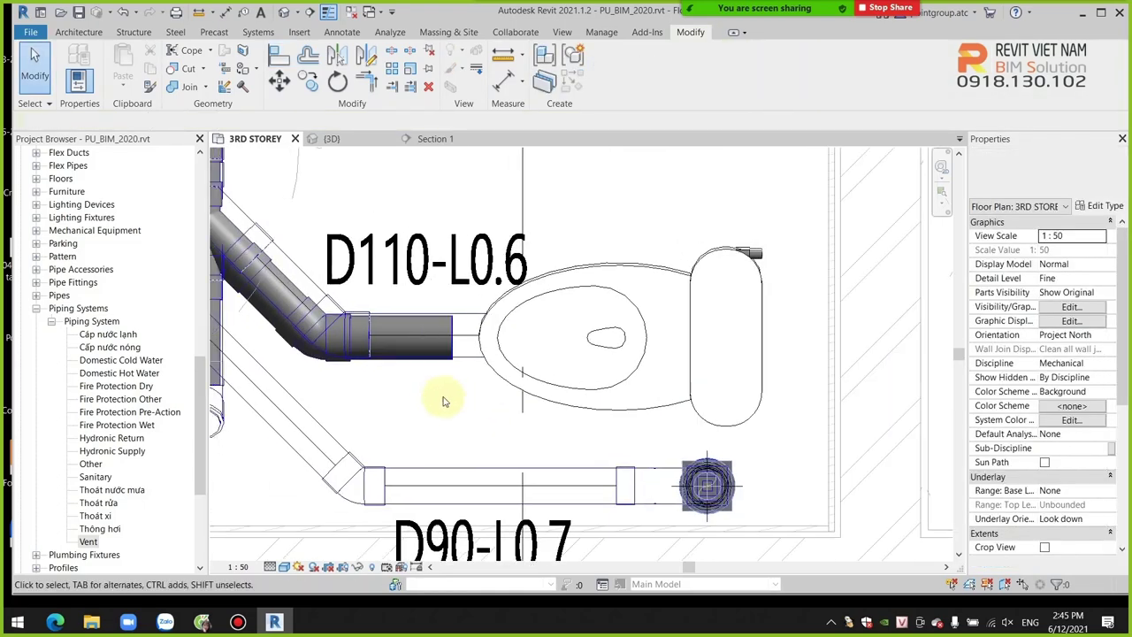
scroll(437, 348, up, 1)
click(460, 316)
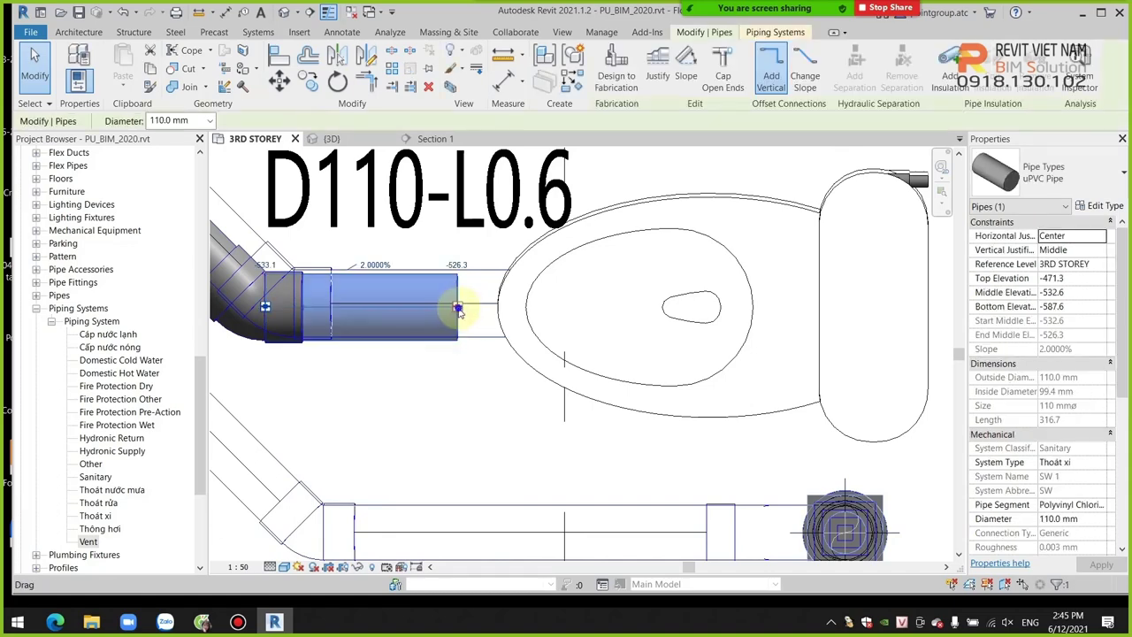
right_click(457, 307)
click(507, 324)
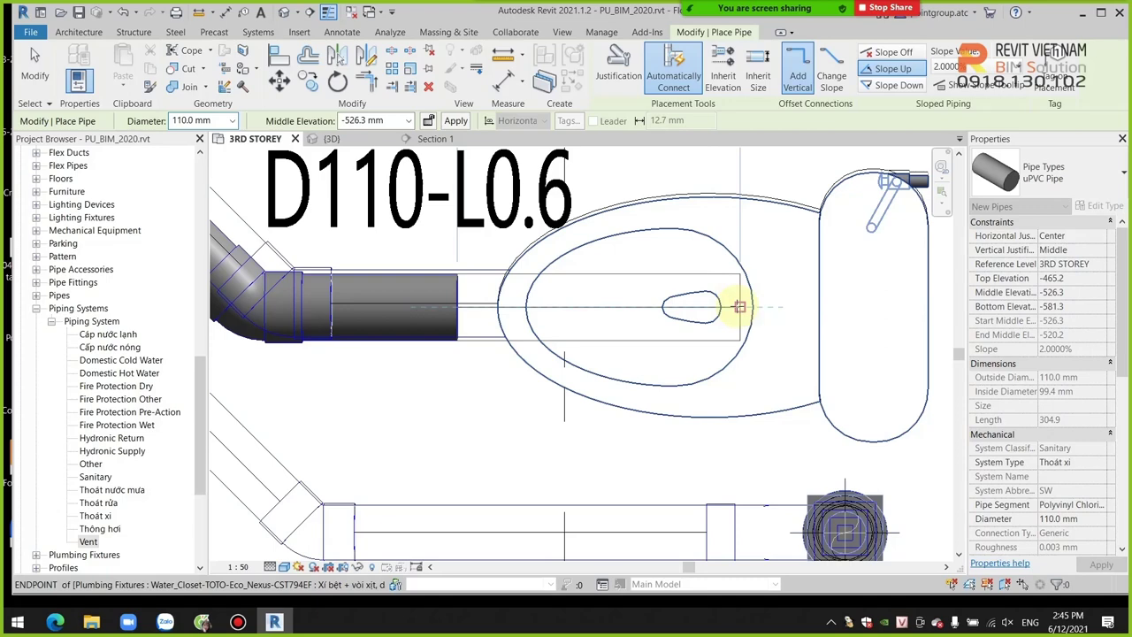
click(723, 363)
scroll(707, 363, down, 4)
Step: Select the connected pipe run and toilet and open a BX section-boxed 3D view
key(Escape)
key(Escape)
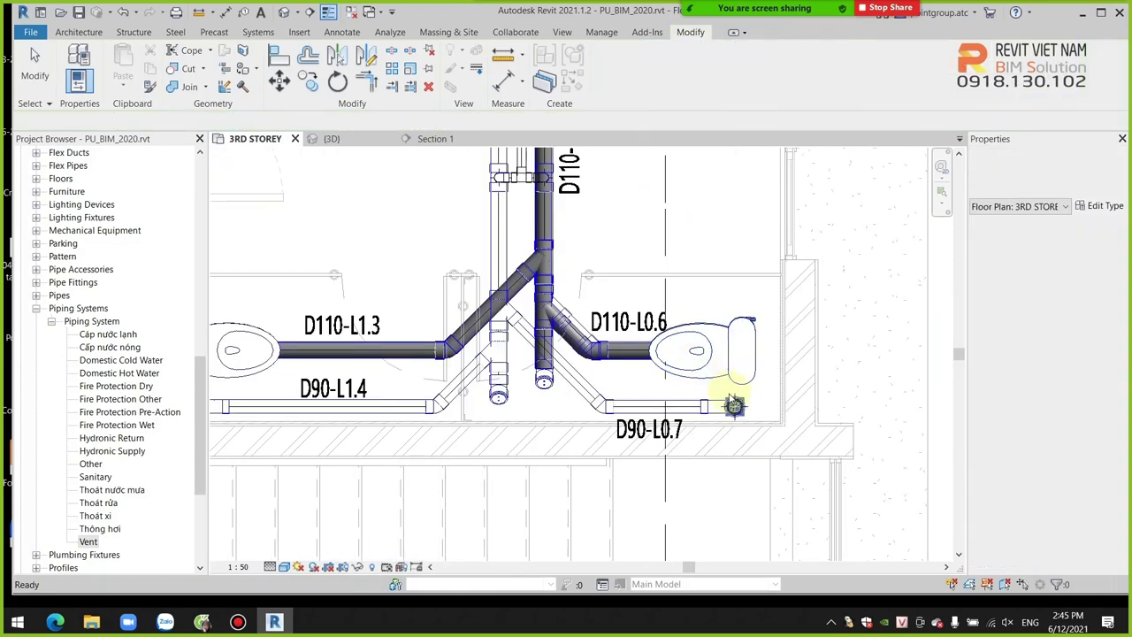
middle_drag(733, 404, 750, 375)
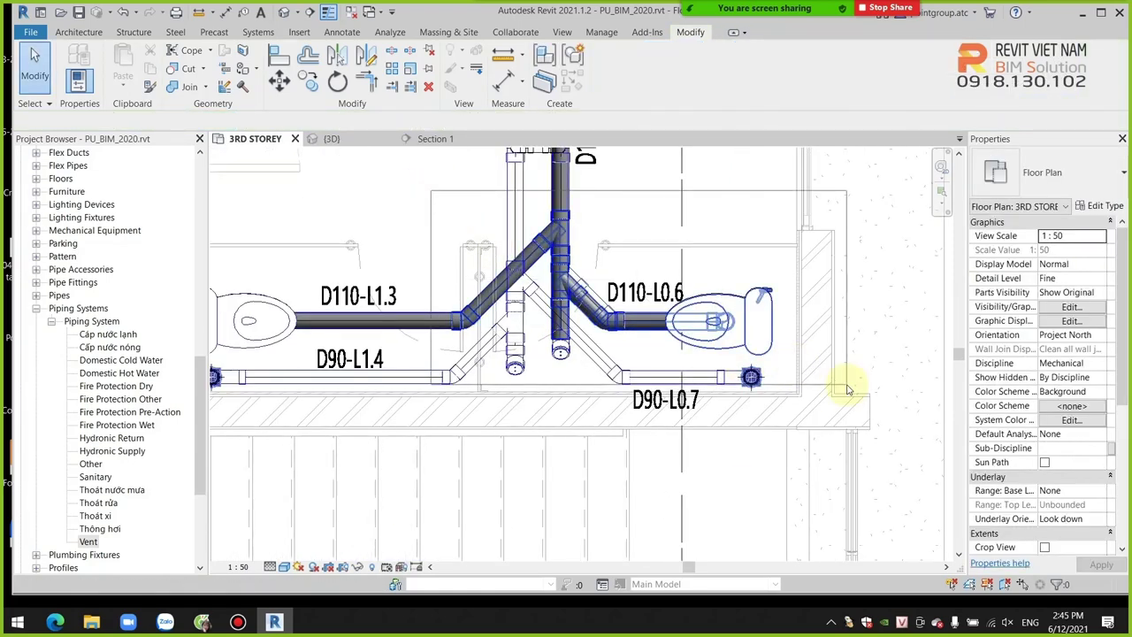
click(796, 341)
key(b)
key(x)
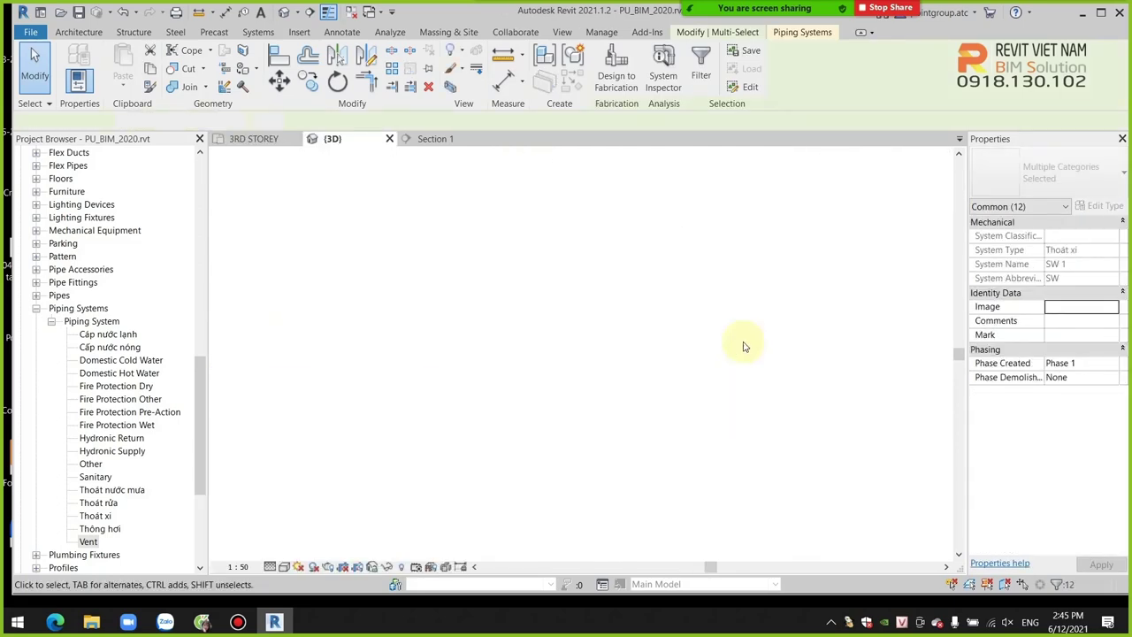
scroll(642, 384, up, 3)
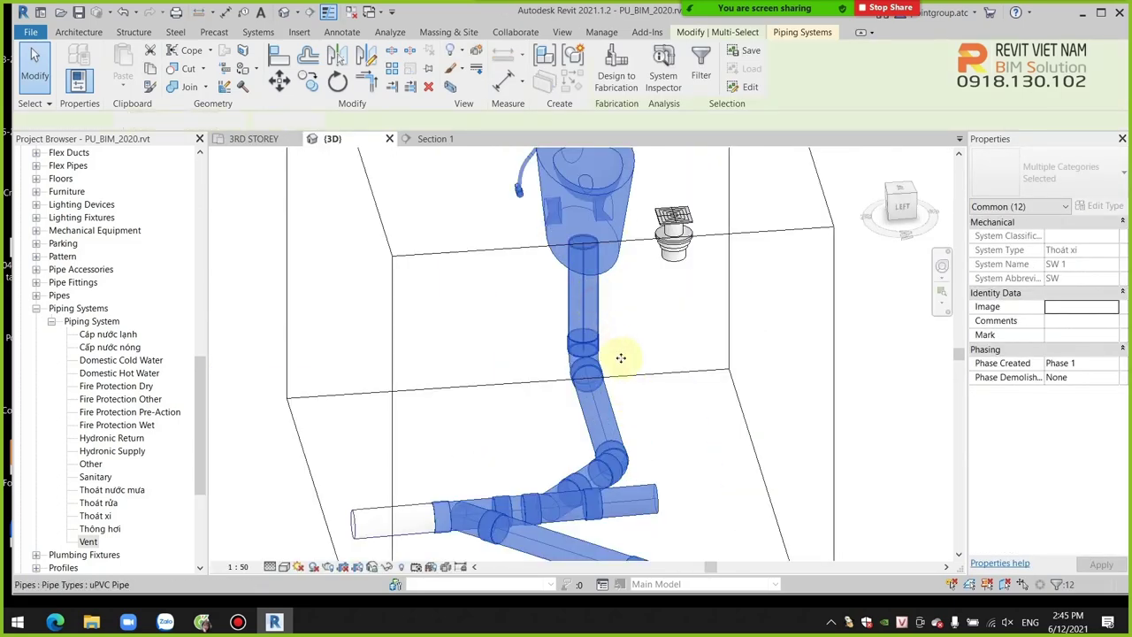
Step: Orbit and zoom around the diagonal pipe to inspect the right toilet's elbow connections
click(618, 358)
key(Escape)
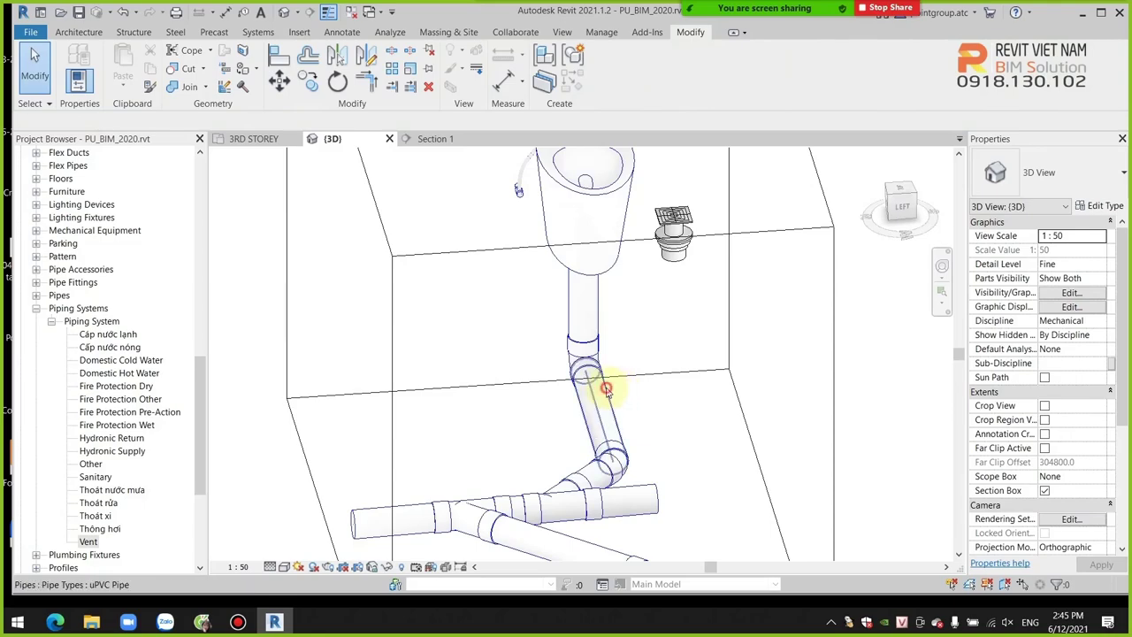
click(608, 394)
mouse_move(608, 394)
shift+middle_down()
mouse_move(783, 240)
mouse_move(753, 232)
mouse_move(677, 353)
mouse_move(538, 404)
mouse_move(548, 316)
mouse_move(637, 380)
mouse_move(519, 421)
shift+middle_up()
scroll(559, 414, down, 3)
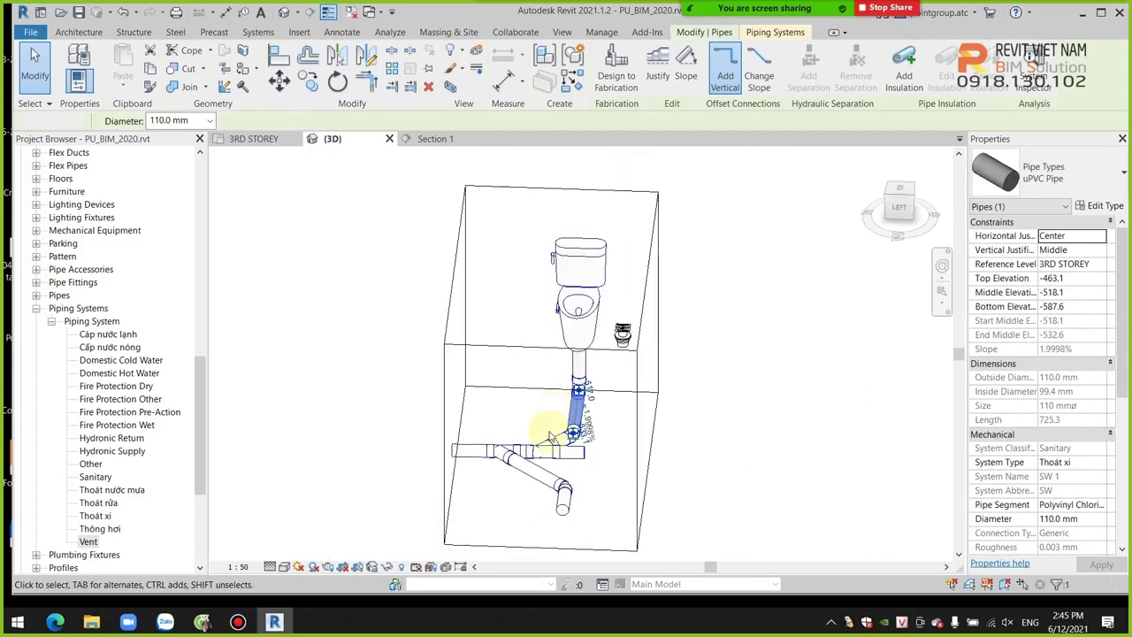
click(543, 430)
scroll(543, 430, up, 2)
scroll(581, 462, up, 2)
scroll(592, 453, up, 2)
scroll(590, 449, down, 1)
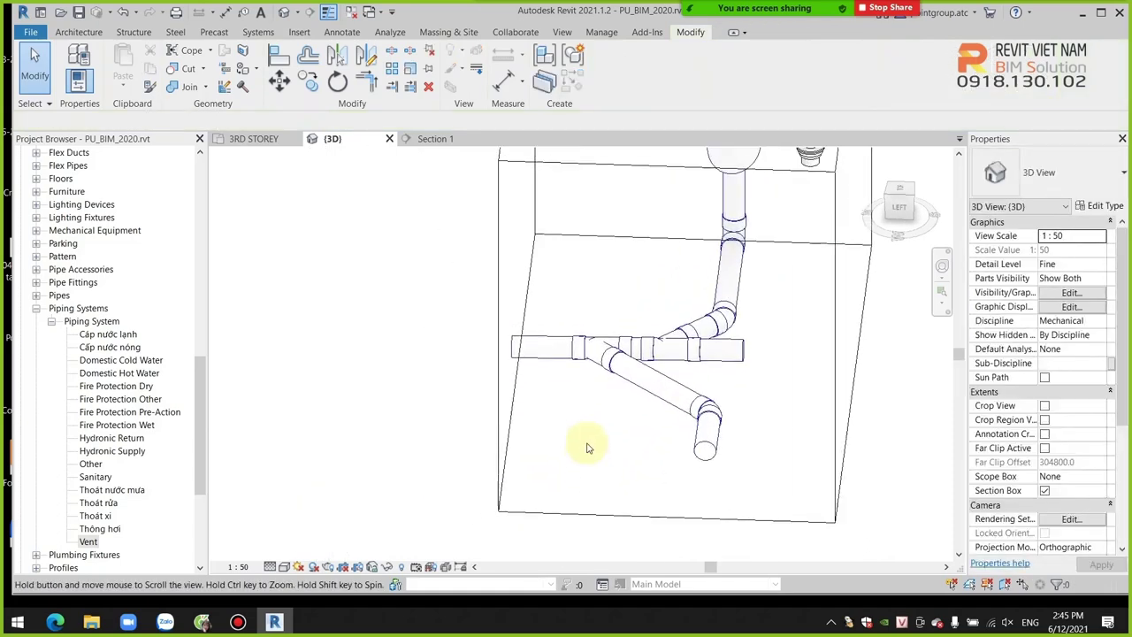
scroll(565, 424, down, 2)
scroll(513, 372, down, 1)
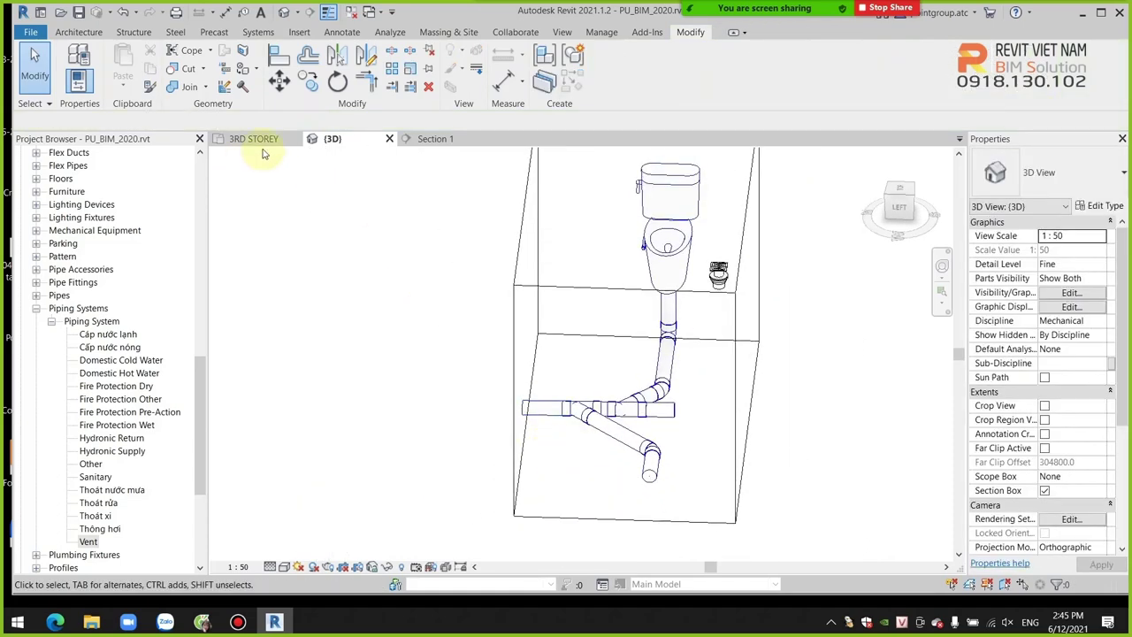
Step: Return to the 3RD STOREY plan and zoom to the left water closet's D110-L1.3 pipe
click(256, 139)
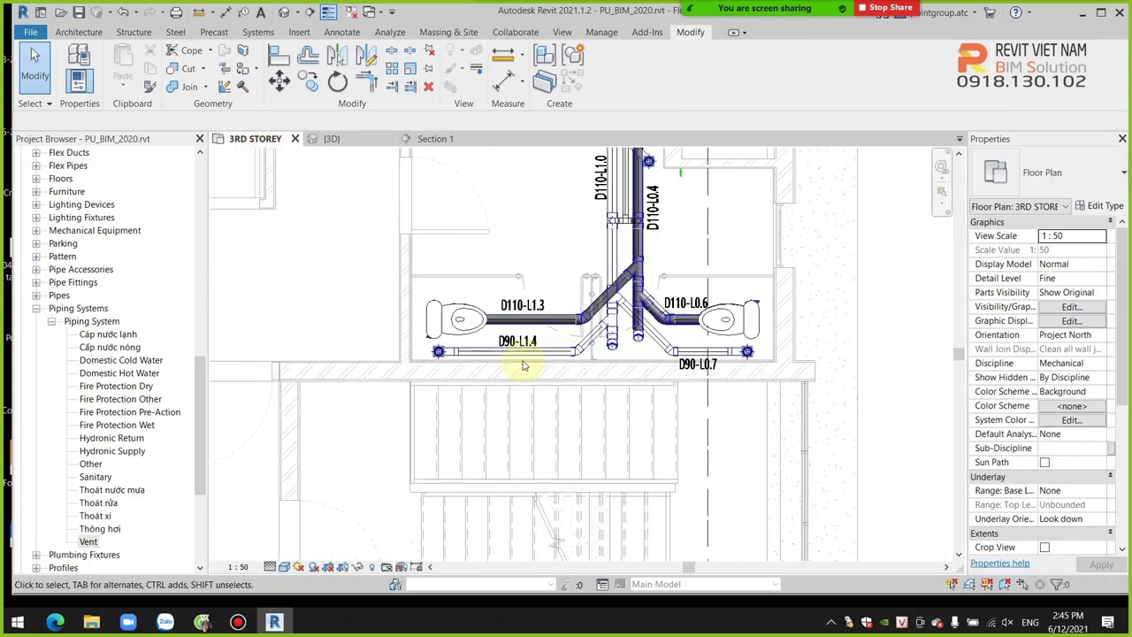
scroll(531, 398, up, 2)
scroll(575, 442, down, 2)
scroll(616, 398, up, 1)
scroll(601, 353, up, 3)
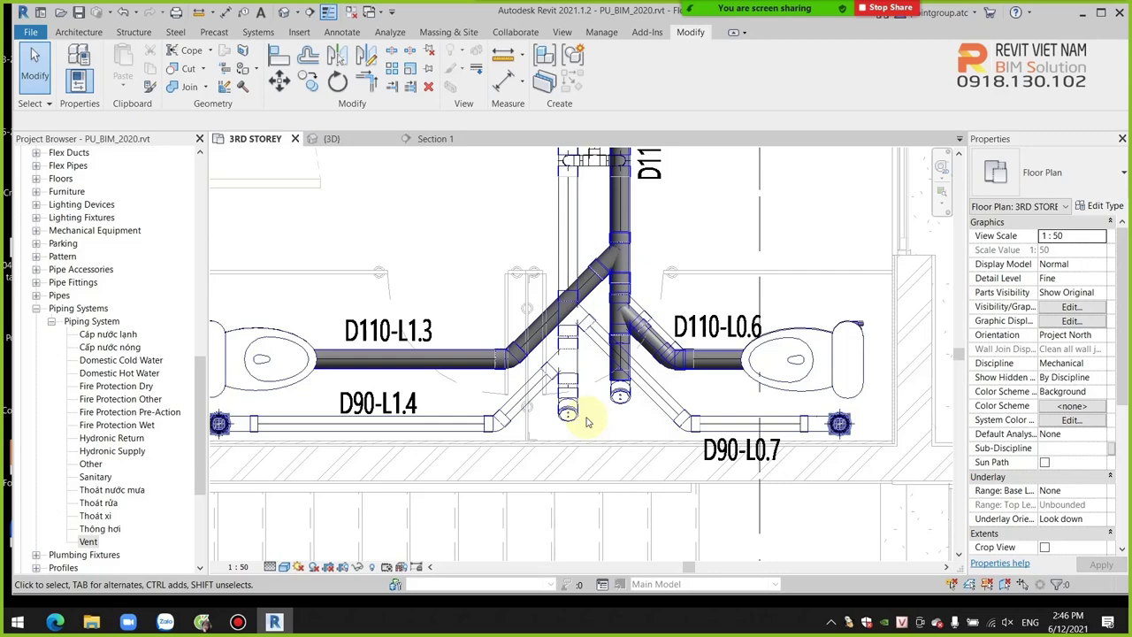
scroll(586, 421, down, 2)
scroll(484, 395, down, 1)
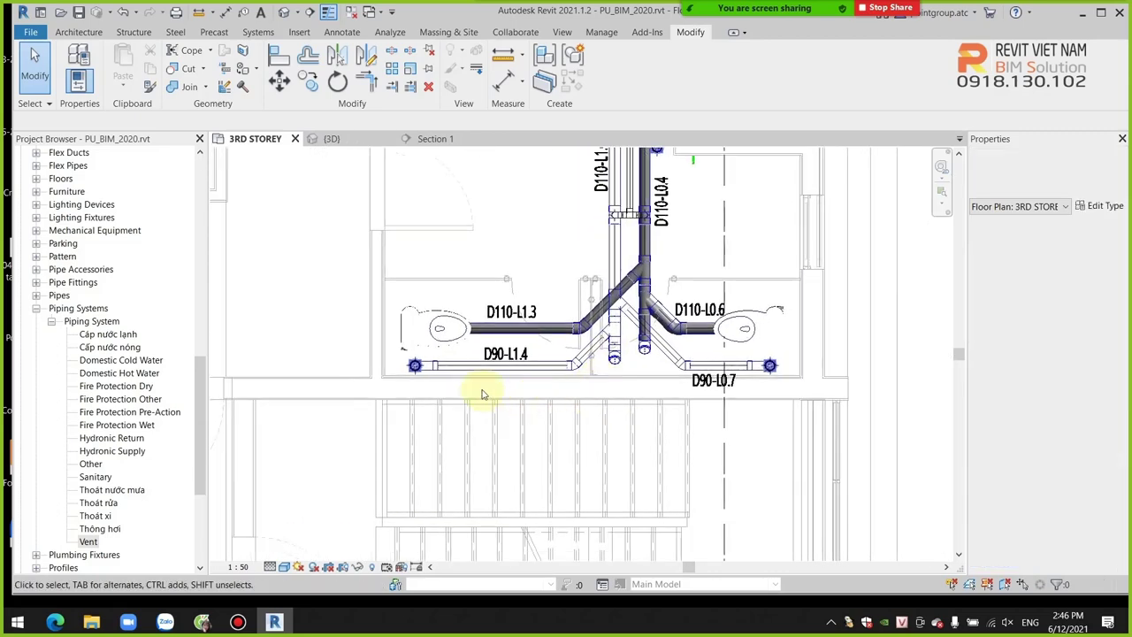
scroll(505, 440, up, 2)
scroll(450, 384, up, 4)
scroll(397, 405, down, 2)
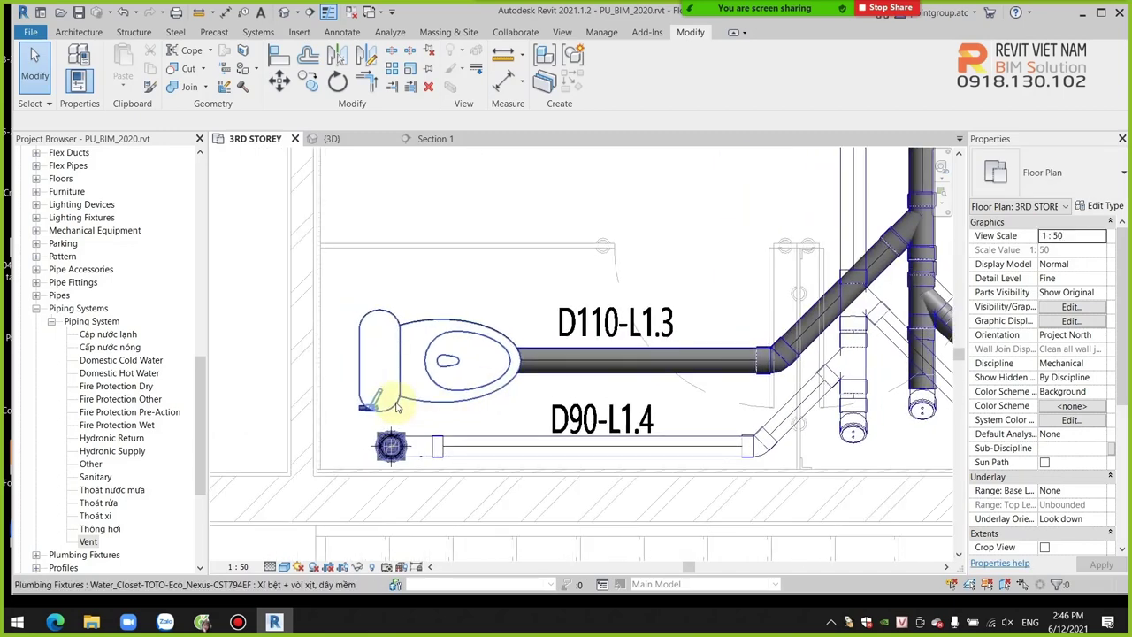
scroll(397, 405, down, 2)
scroll(361, 391, up, 1)
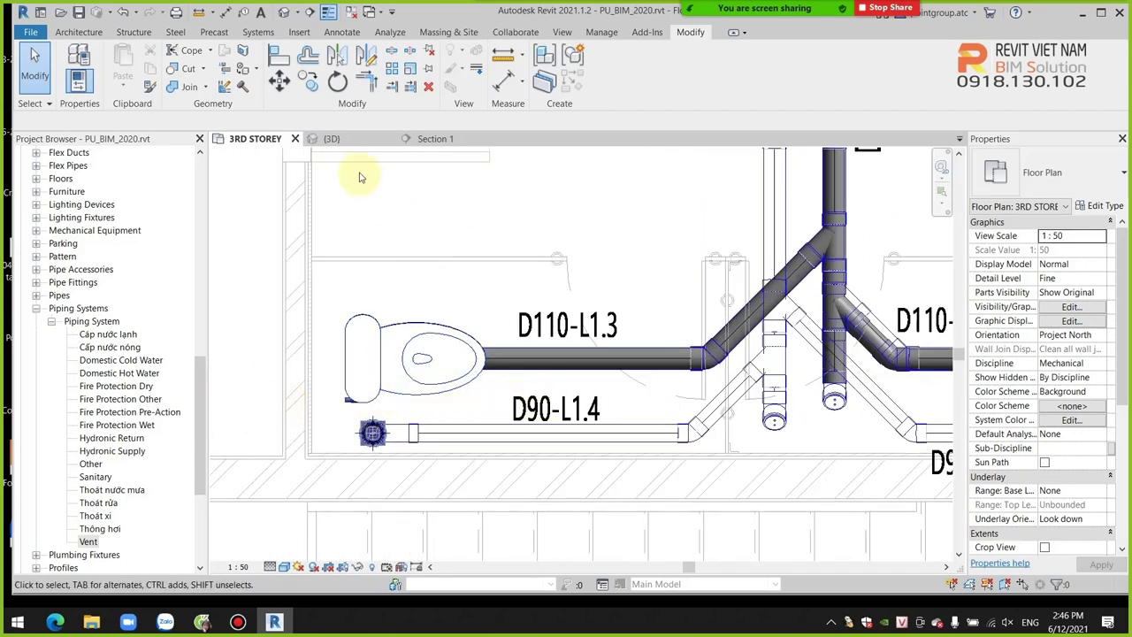
Step: Draw a section line across the left toilet's D110-L1.3 pipe
click(563, 32)
click(462, 68)
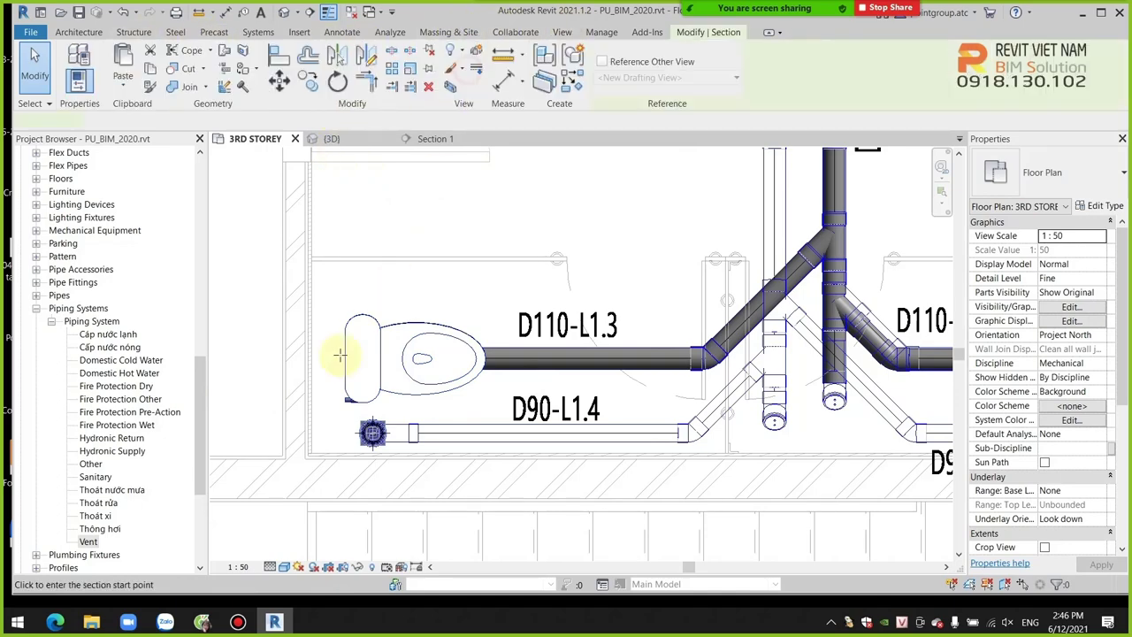
click(588, 395)
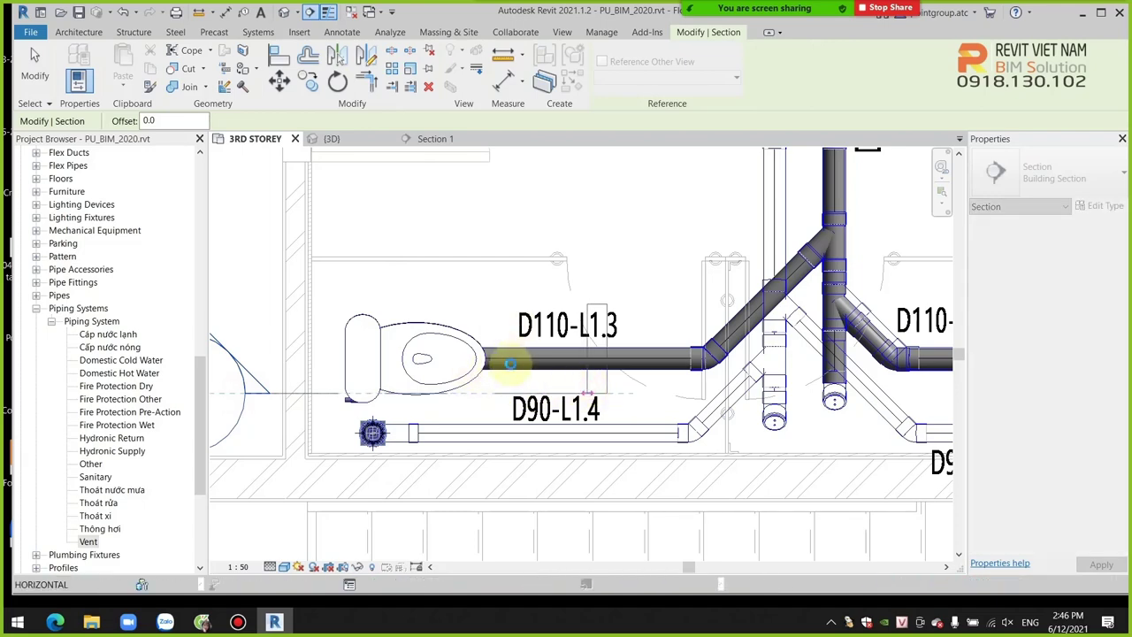
scroll(510, 363, down, 3)
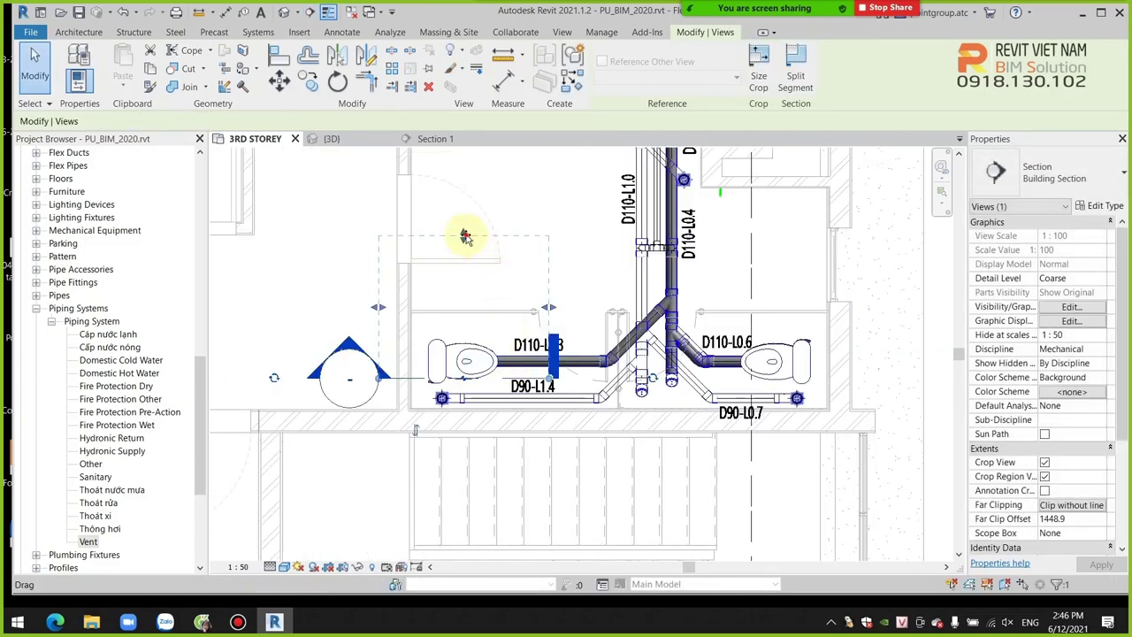
Step: Shorten the section's far clip depth to 593.2 and bring up the section line's options
drag(464, 237, 469, 320)
scroll(475, 390, up, 2)
key(Escape)
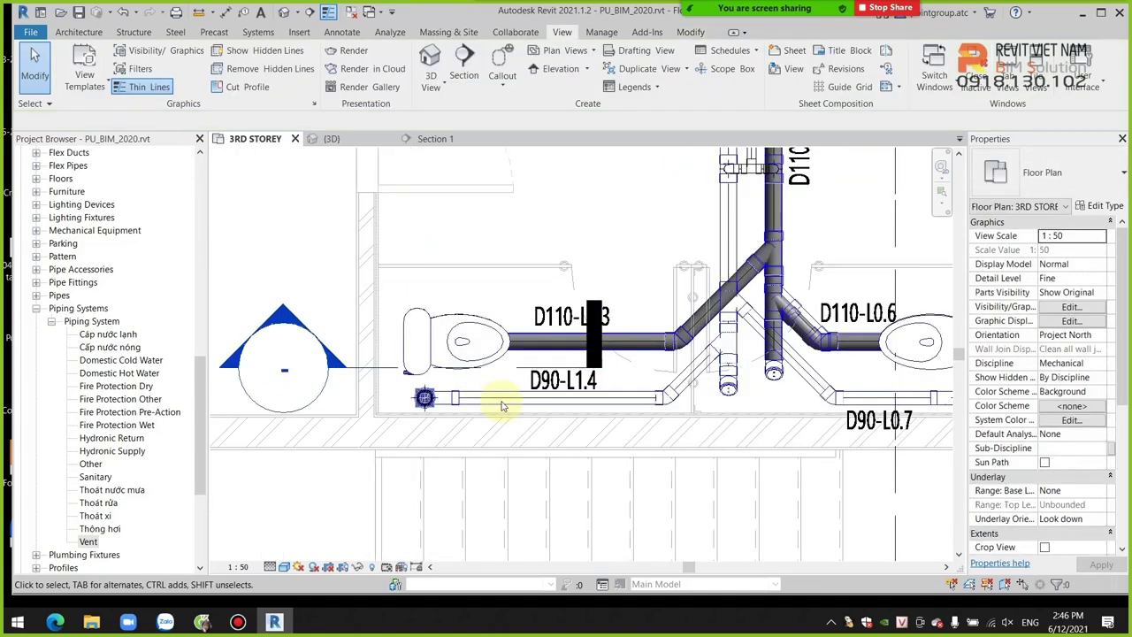
click(380, 367)
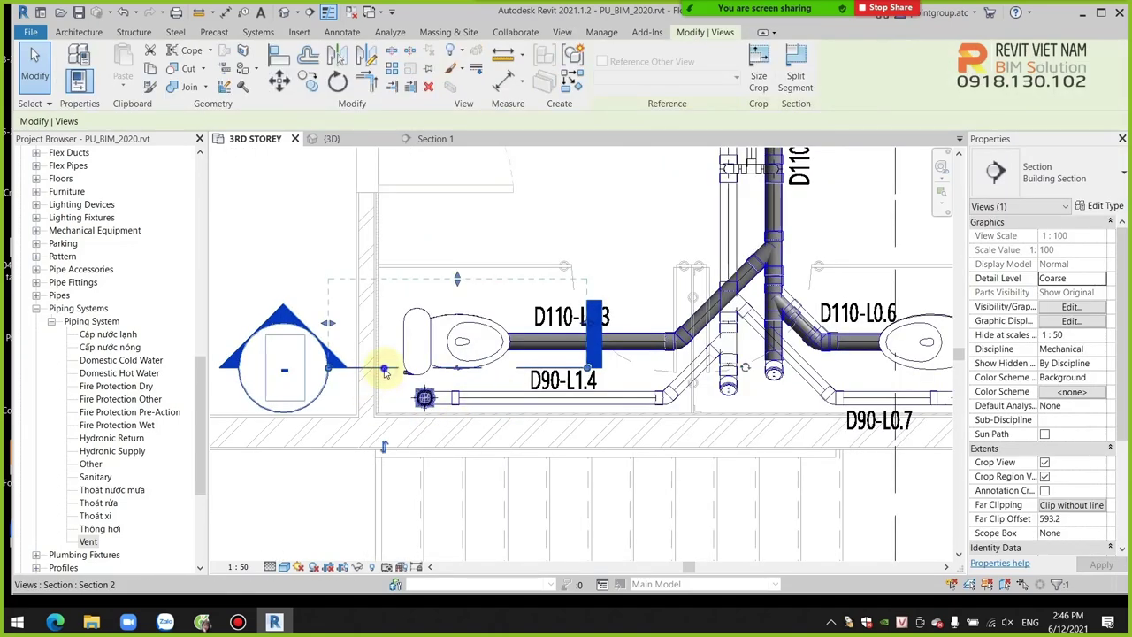
right_click(384, 367)
Step: Open Section 2 at Fine detail and centre the pipe elbow in view
click(454, 107)
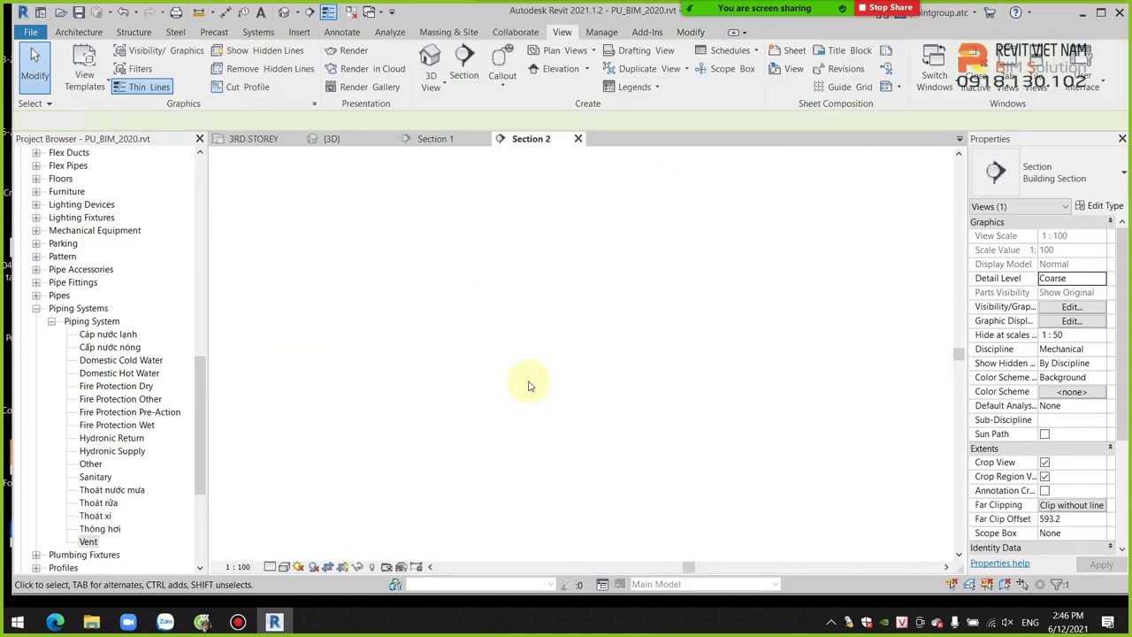
scroll(535, 385, up, 2)
middle_drag(543, 398, 541, 366)
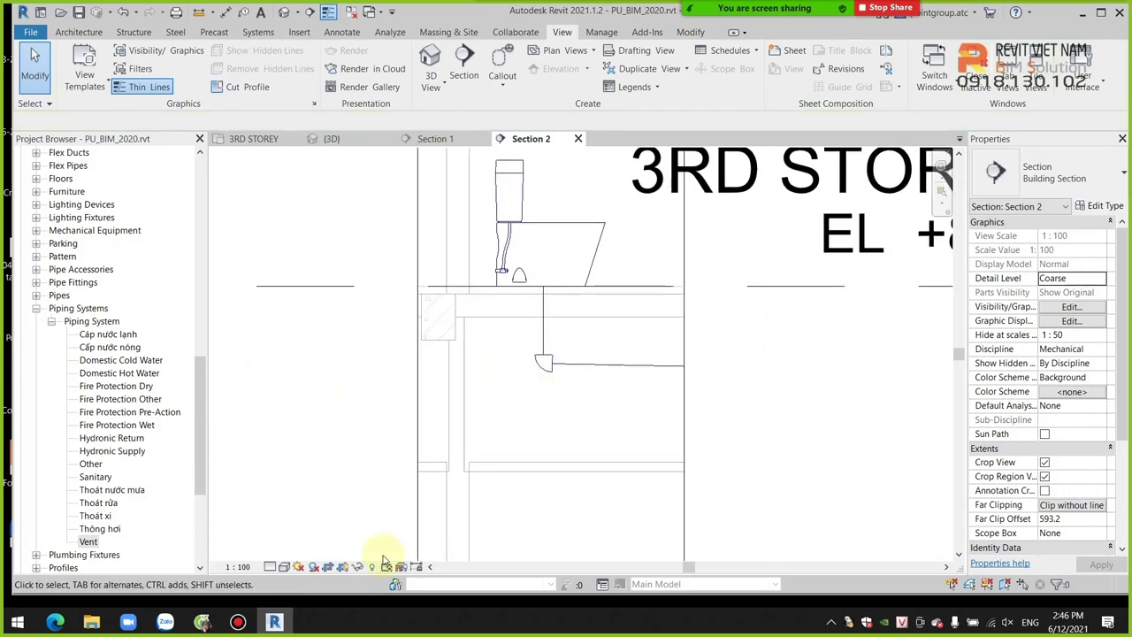
click(270, 566)
click(285, 550)
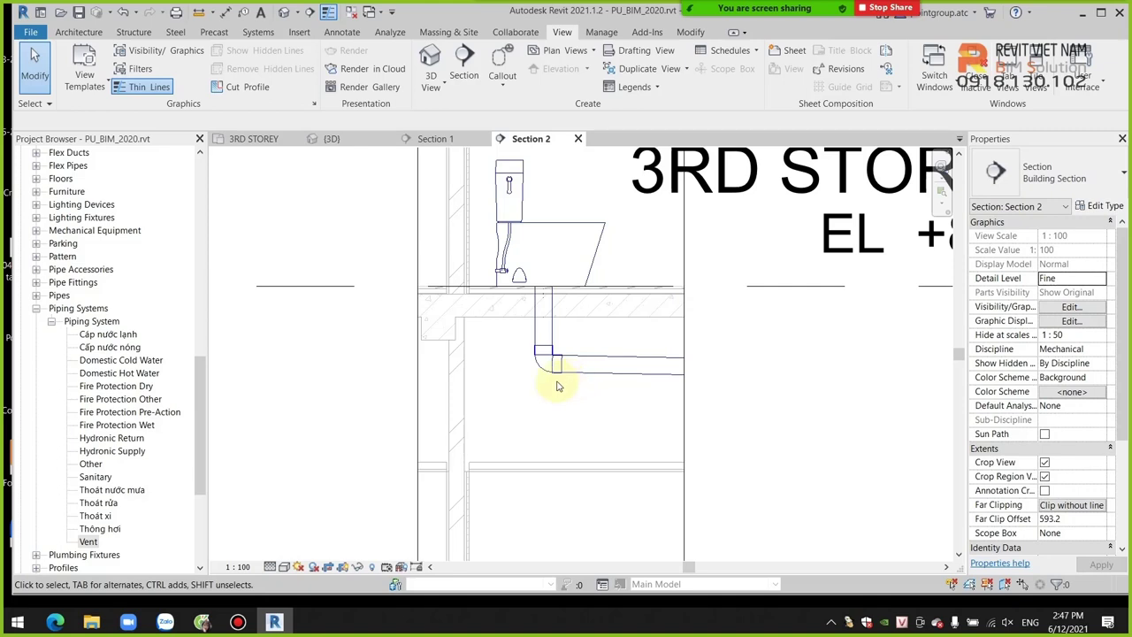
scroll(557, 387, up, 2)
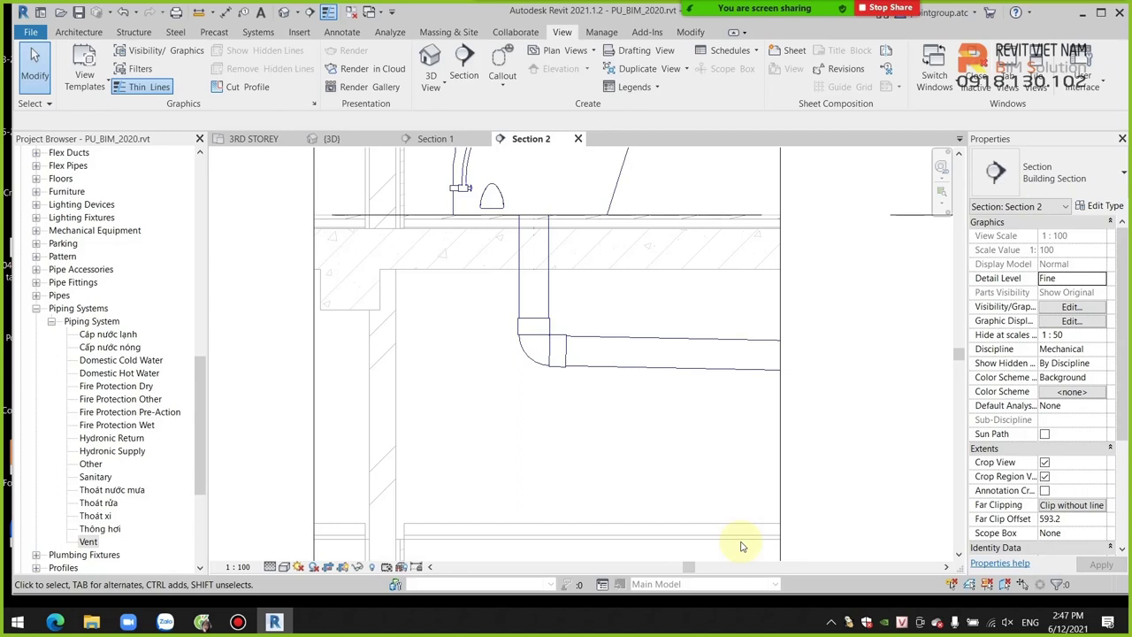
scroll(594, 315, up, 2)
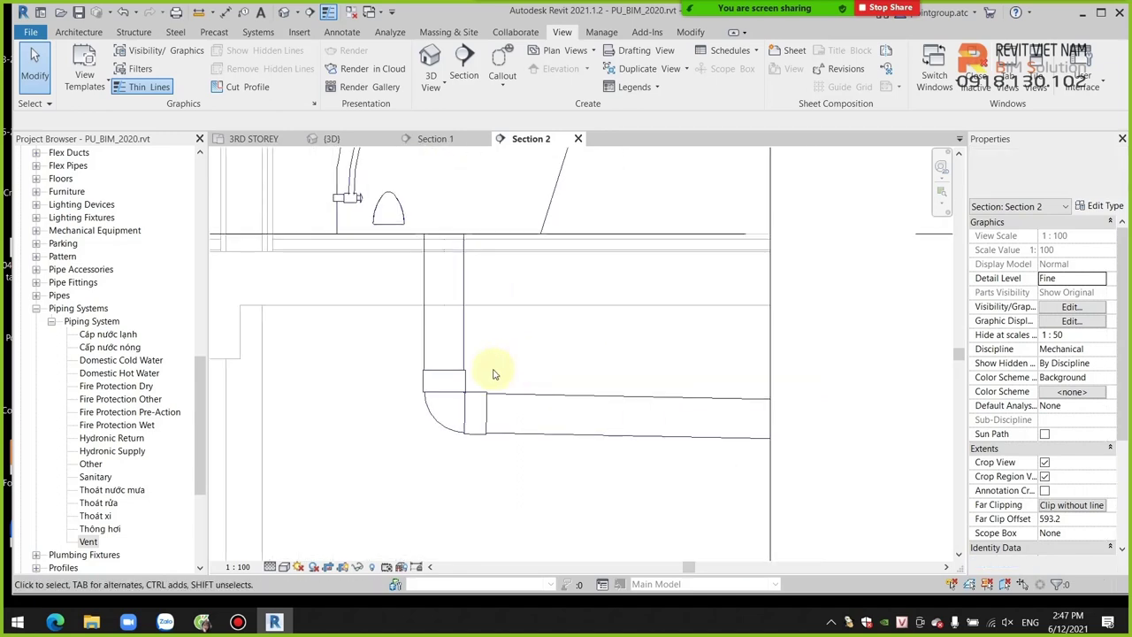
scroll(555, 325, down, 3)
middle_drag(531, 363, 520, 320)
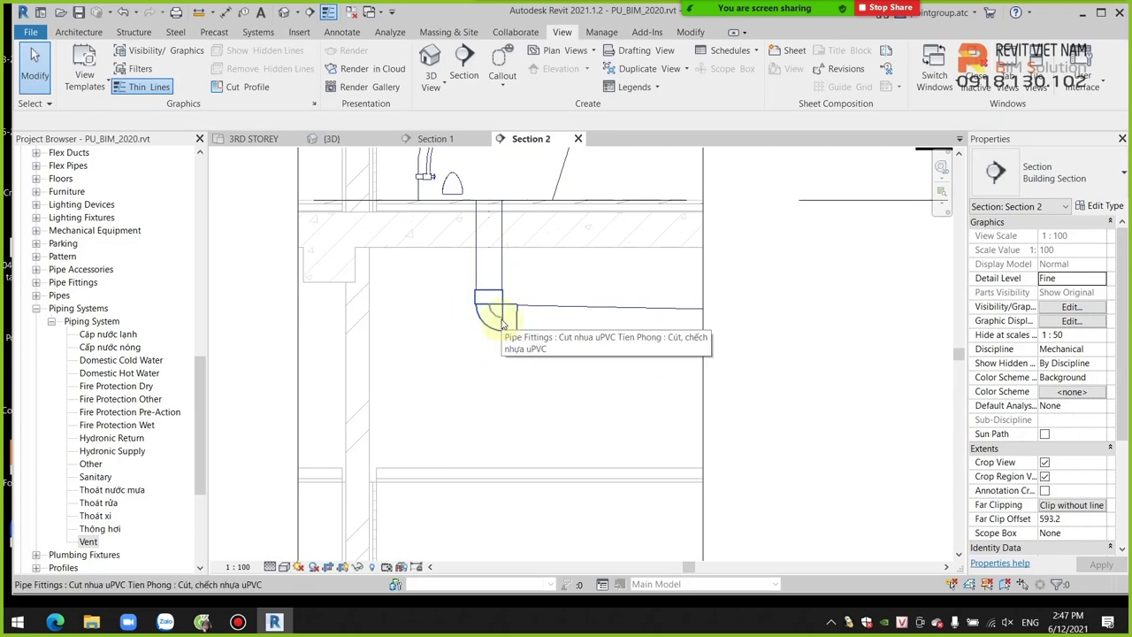
click(478, 385)
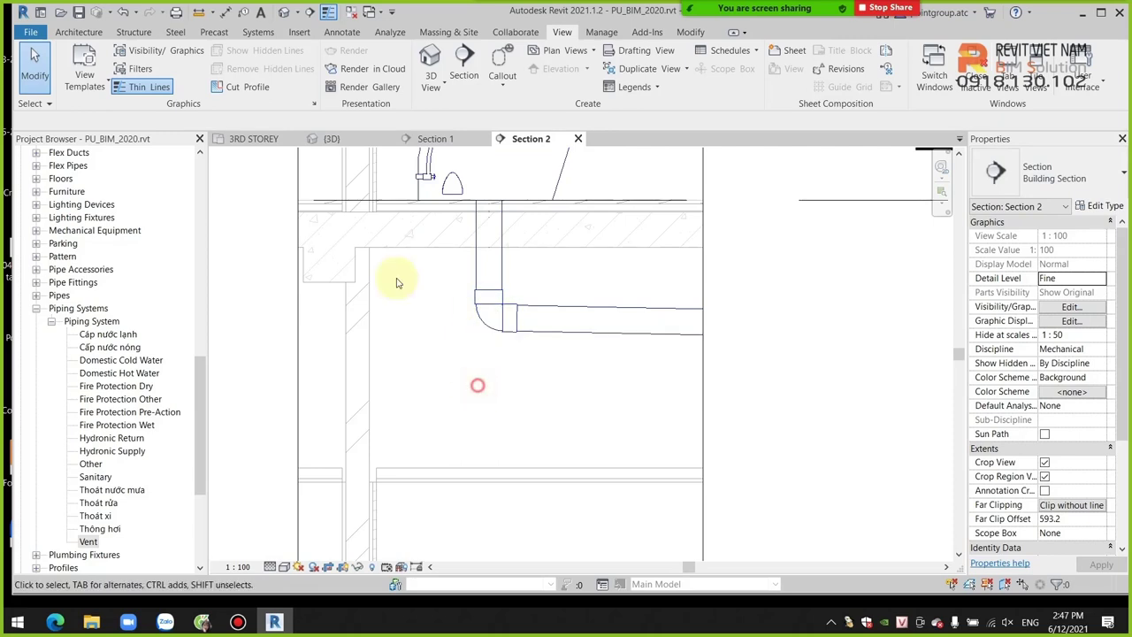
Step: Reopen Section 2 from the 3RD STOREY plan at Fine detail and select the elbow below the toilet
click(261, 140)
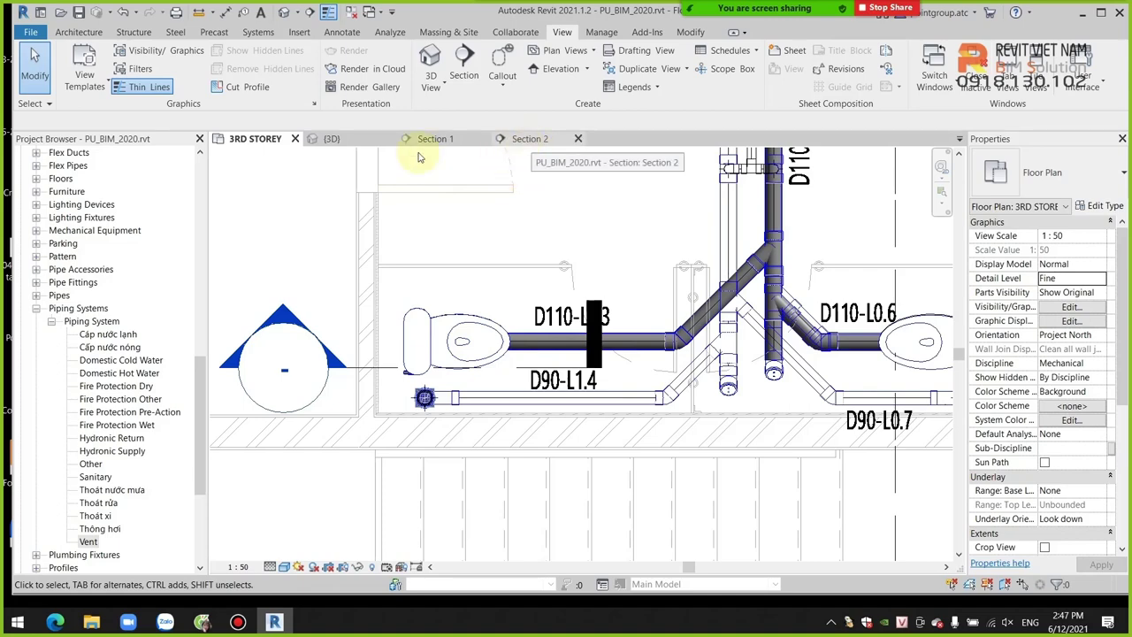
click(375, 370)
right_click(375, 370)
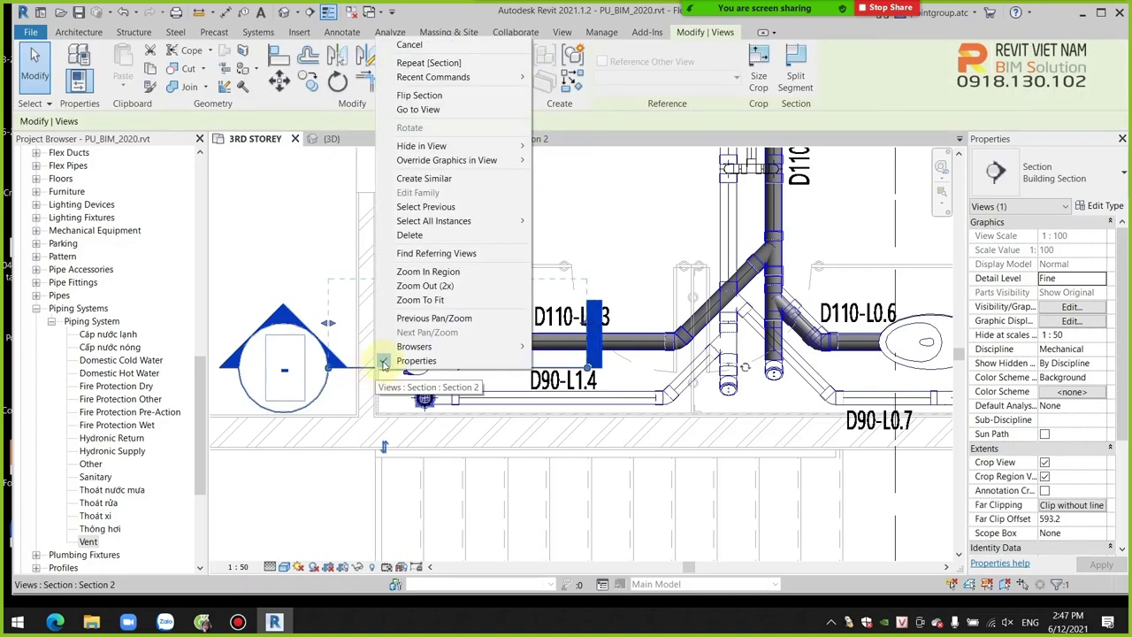
click(457, 112)
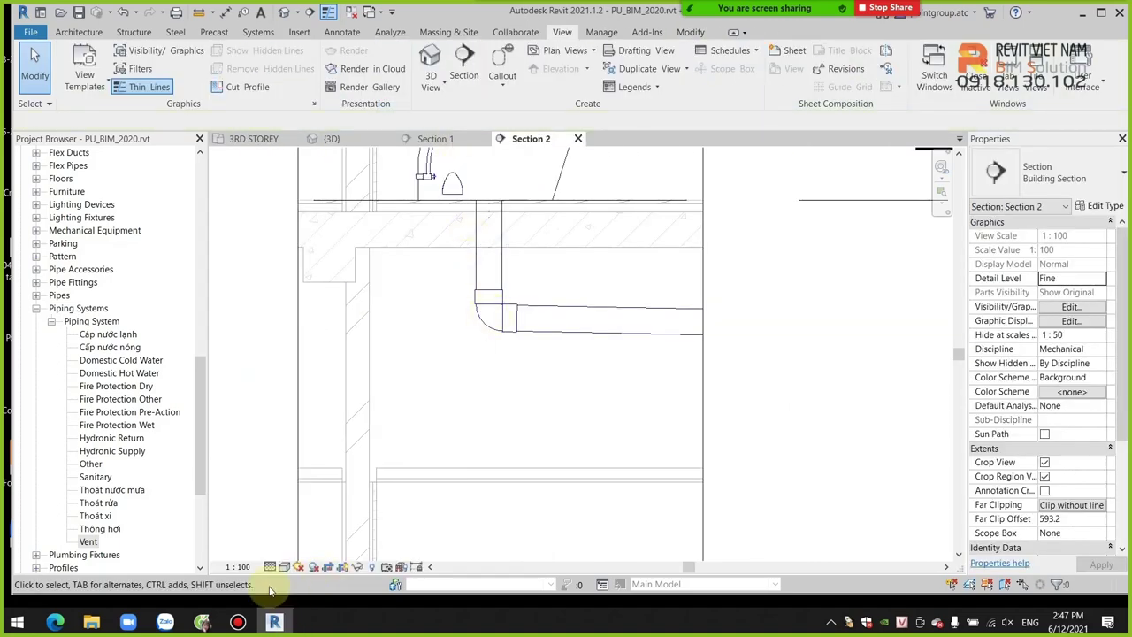
click(270, 566)
click(287, 551)
scroll(492, 354, up, 2)
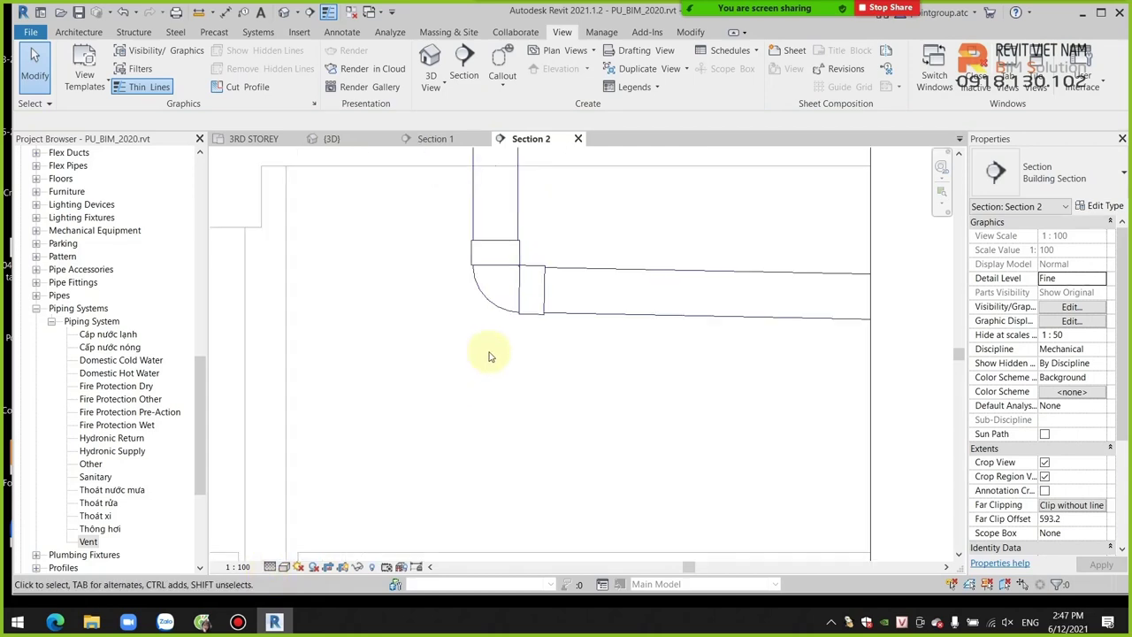
click(492, 358)
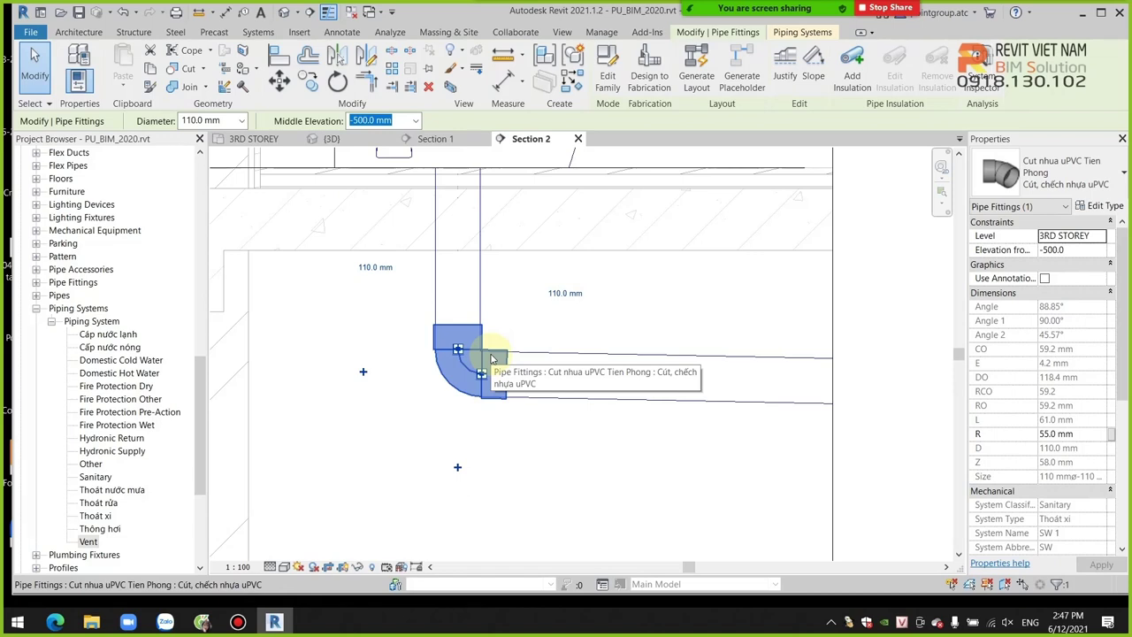
Step: Delete the 110 mm uPVC elbow joining the vertical D110 drop to the horizontal branch
click(543, 454)
click(486, 399)
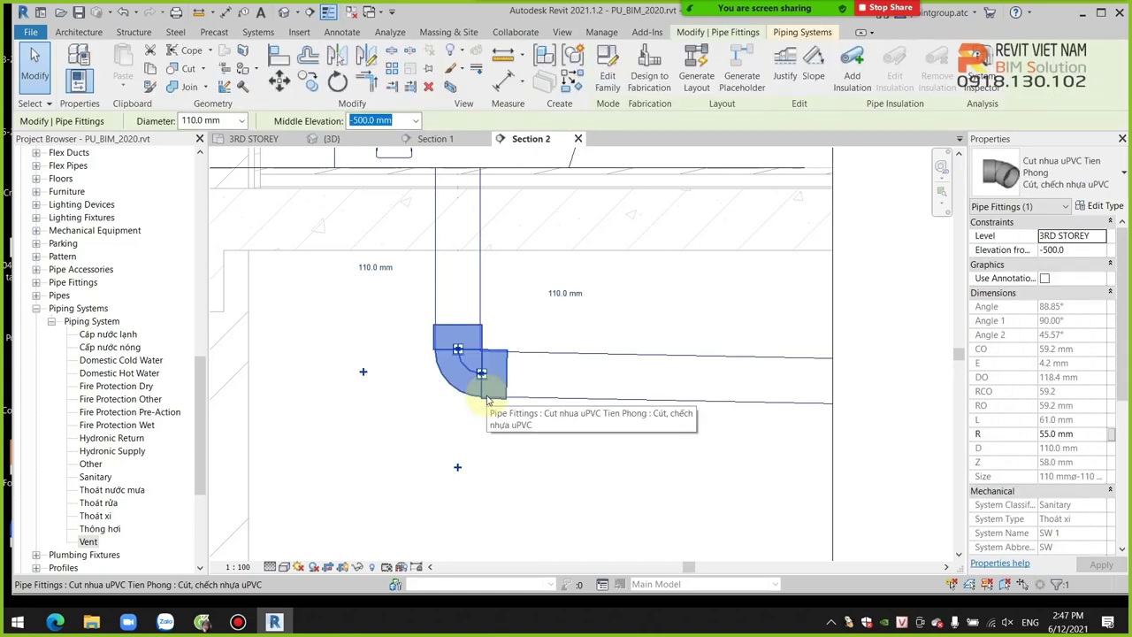
key(Delete)
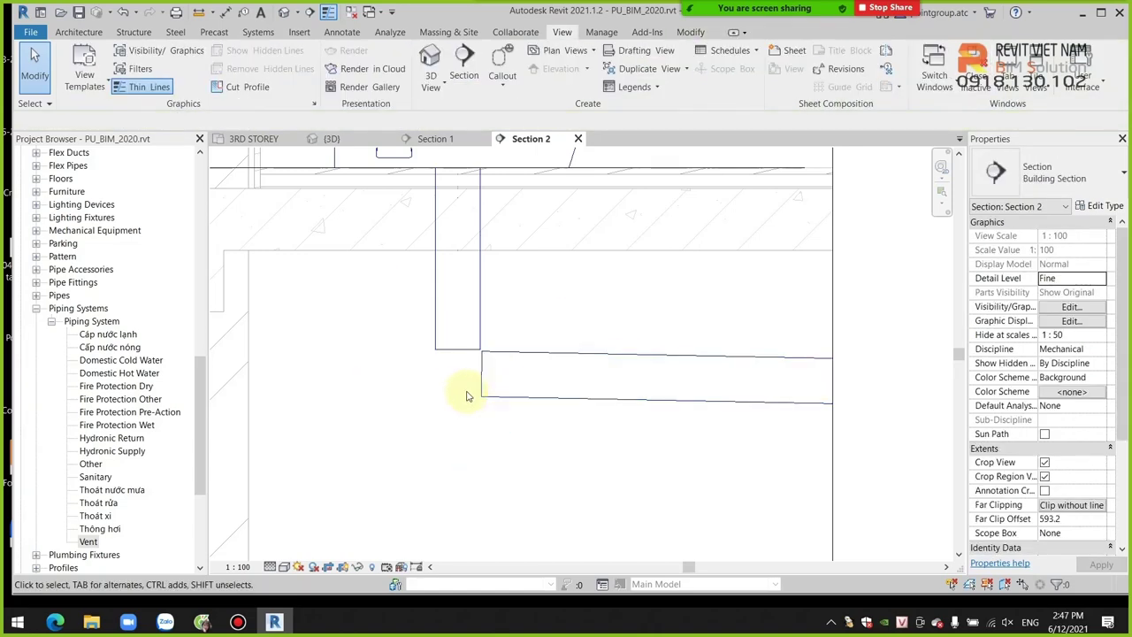
scroll(465, 362, up, 3)
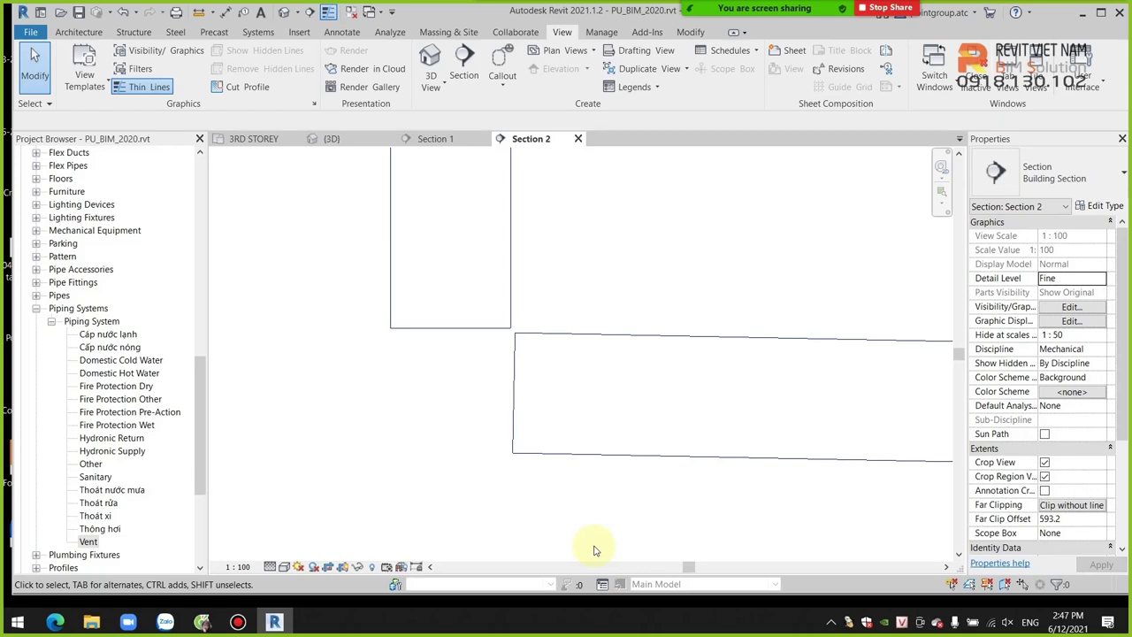
Step: Draw a 110 mm pipe from the vertical drop's open end down to the horizontal branch
click(458, 335)
right_click(449, 327)
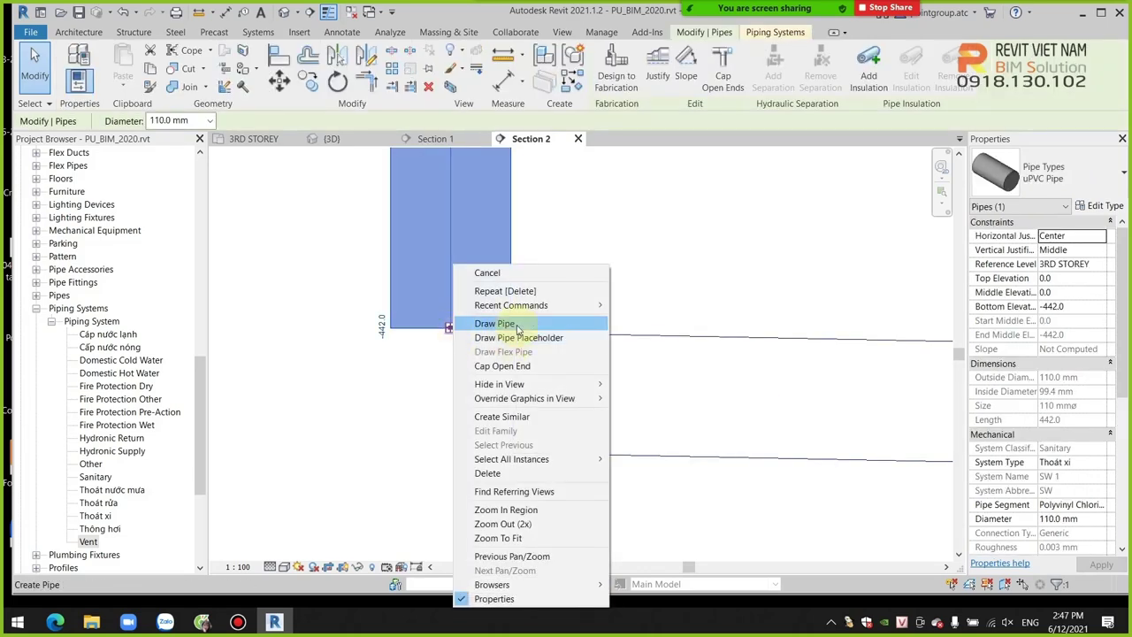
click(493, 323)
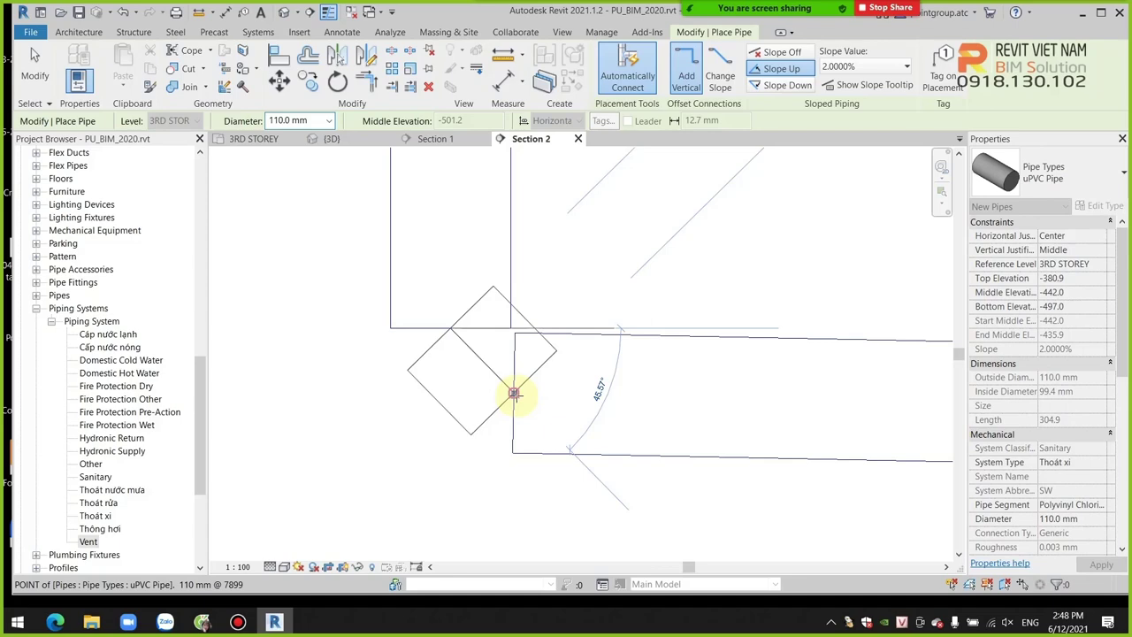
key(Escape)
key(Escape)
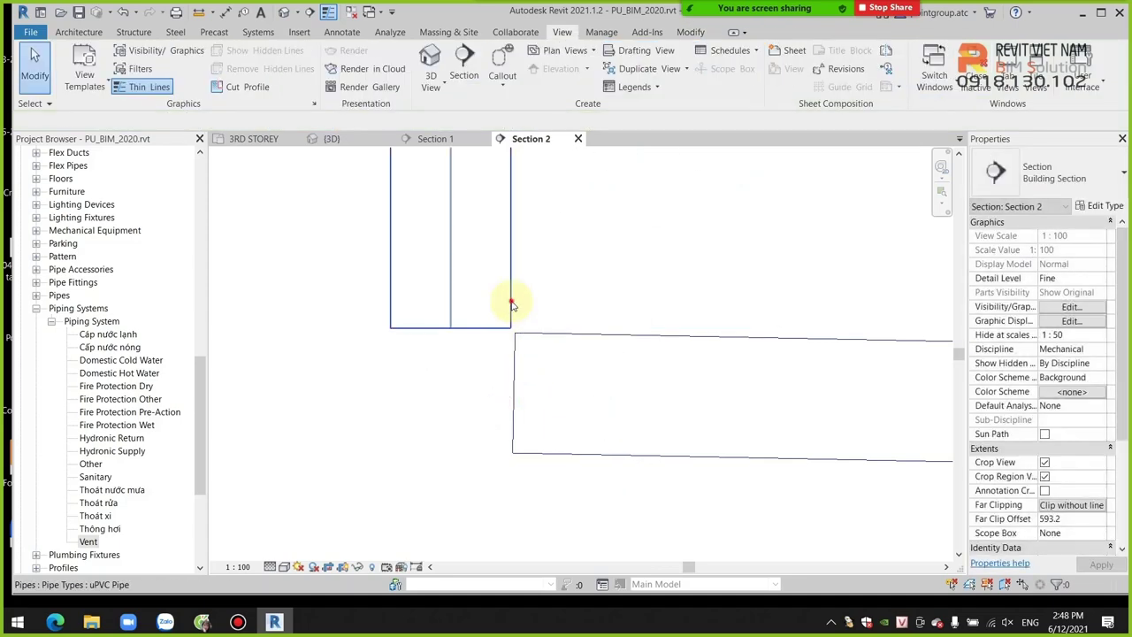
click(450, 327)
right_click(450, 331)
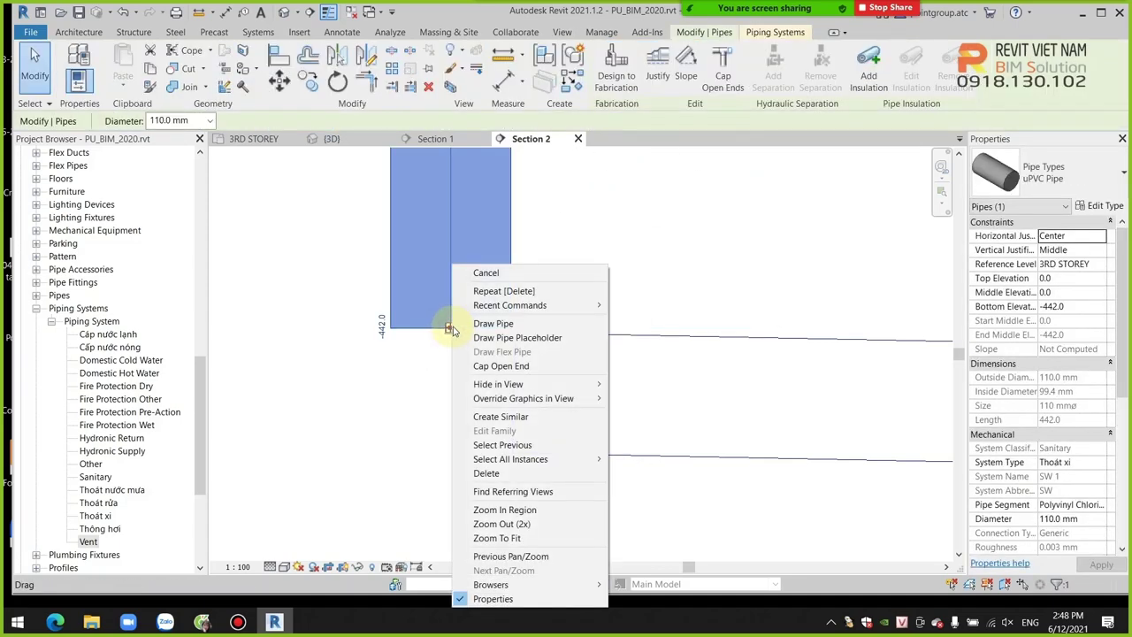
click(513, 323)
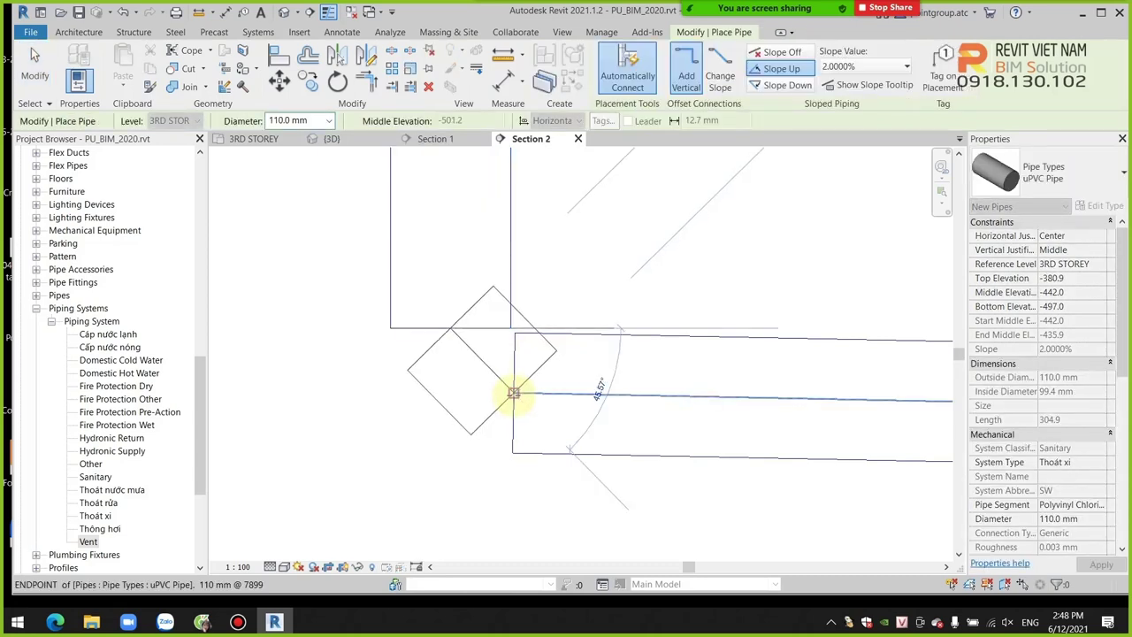
click(513, 393)
key(Escape)
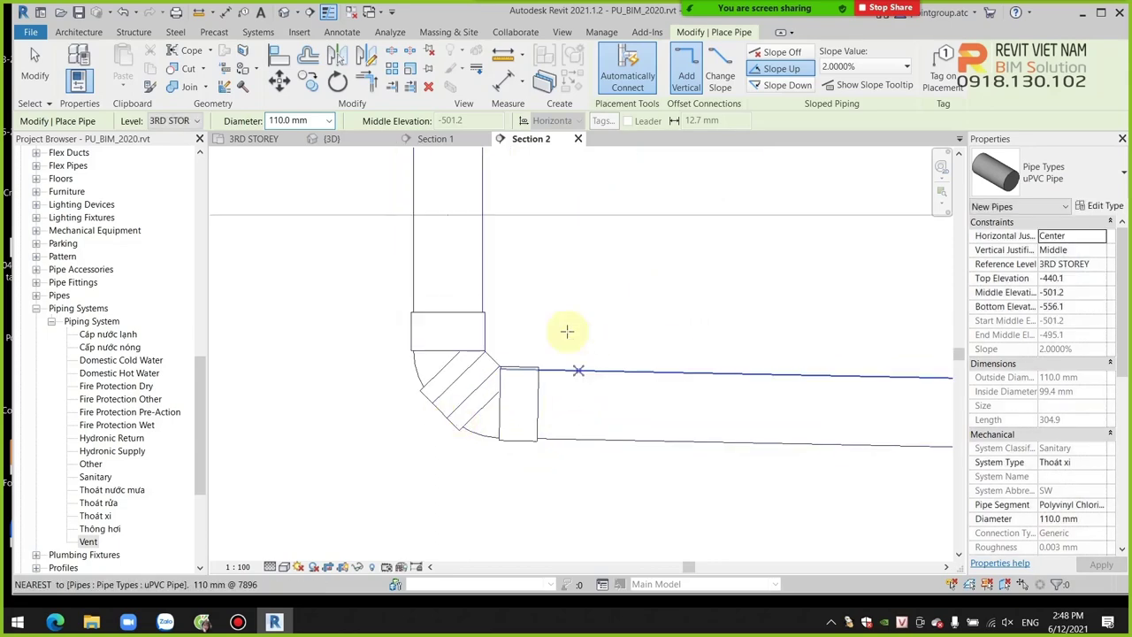
key(Escape)
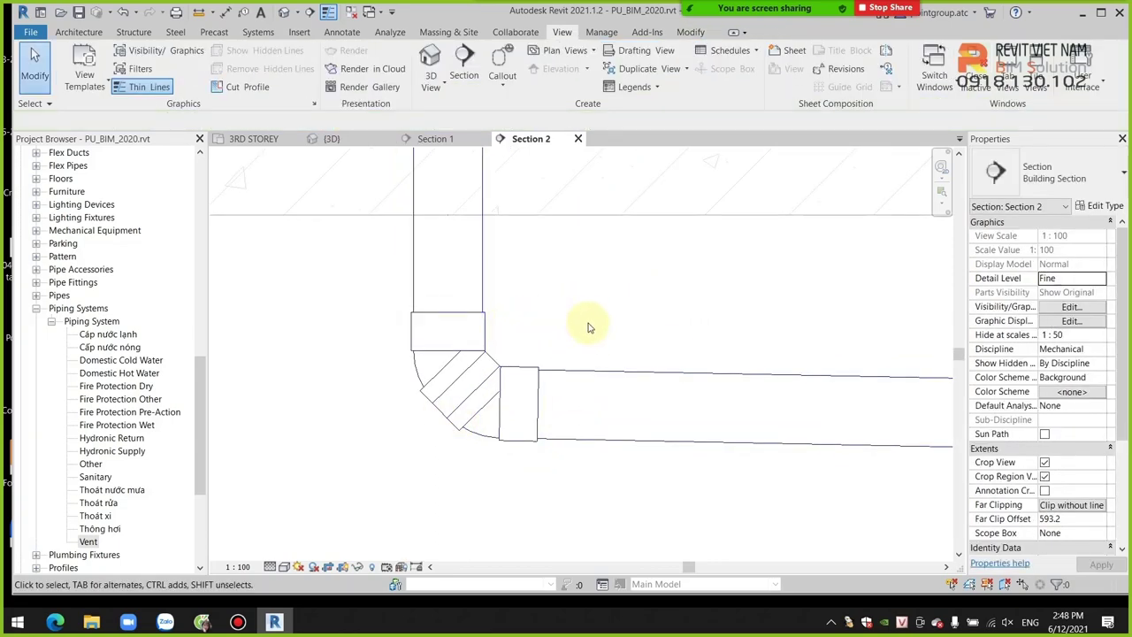
Step: Raise the new upper elbow to -382 mm elevation
click(488, 331)
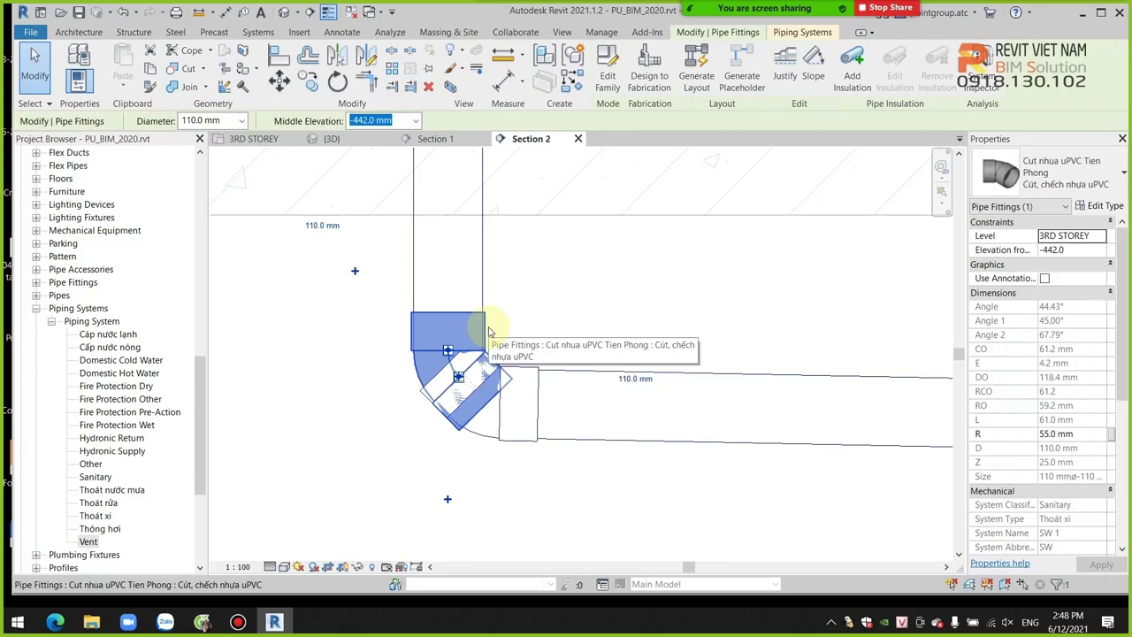
drag(489, 331, 488, 327)
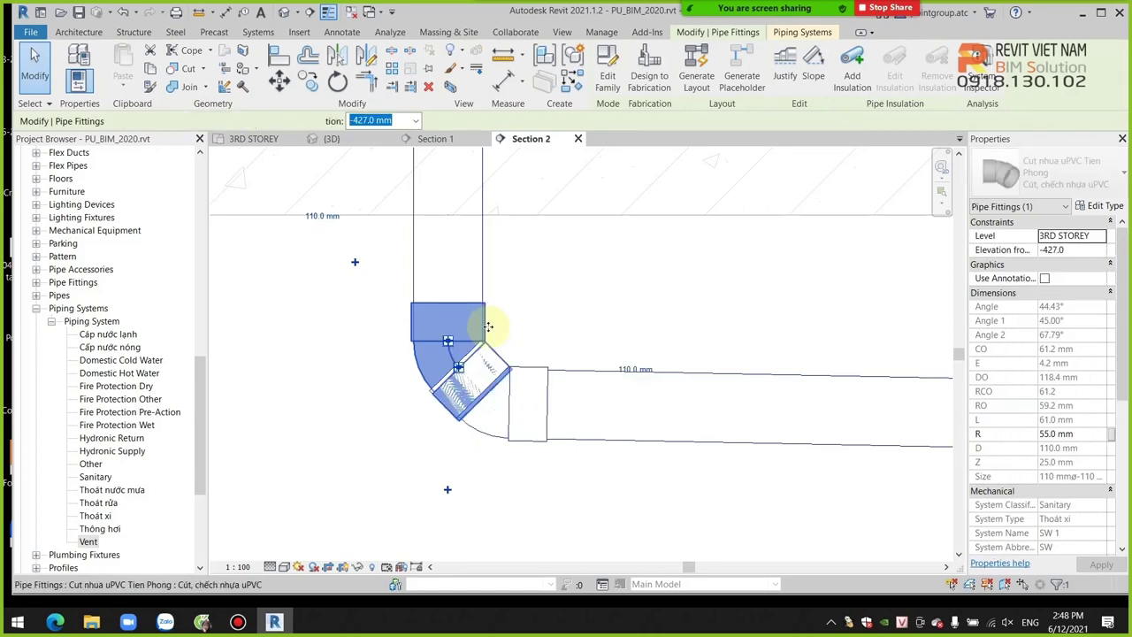
key(Up)
key(Up)
key(Up)
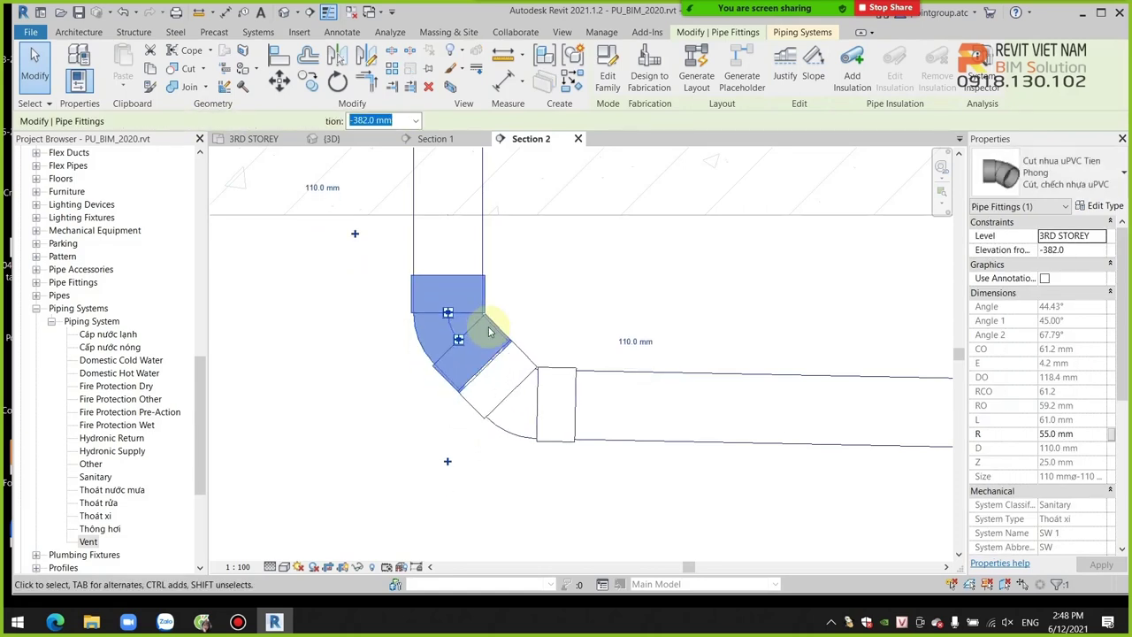
key(Up)
click(575, 283)
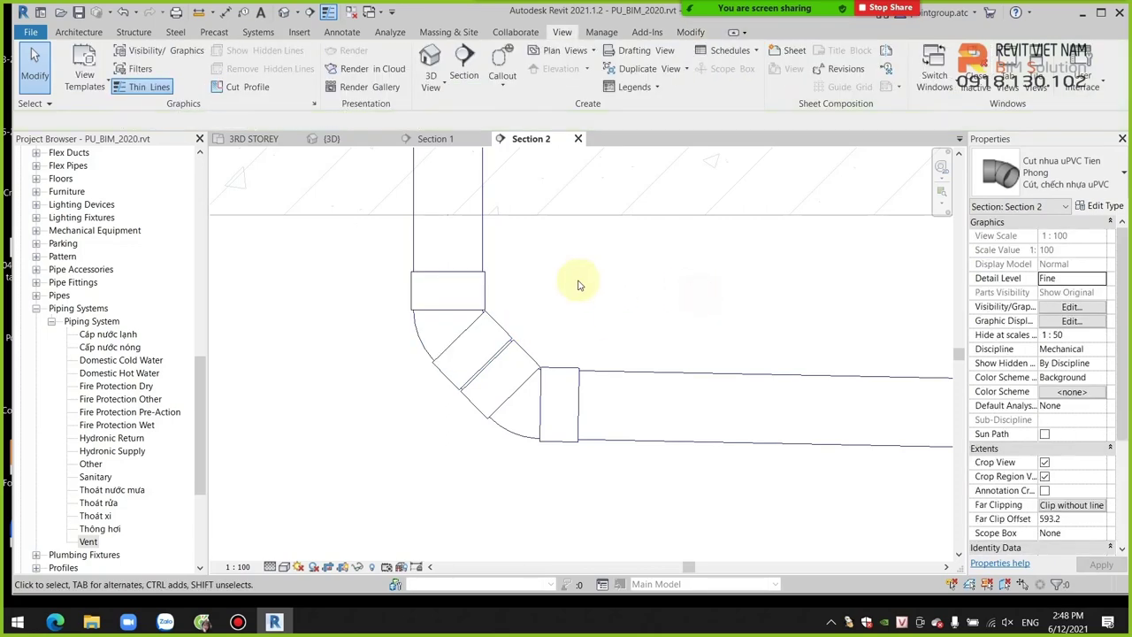
scroll(592, 362, down, 3)
scroll(510, 409, down, 2)
middle_drag(509, 408, 522, 351)
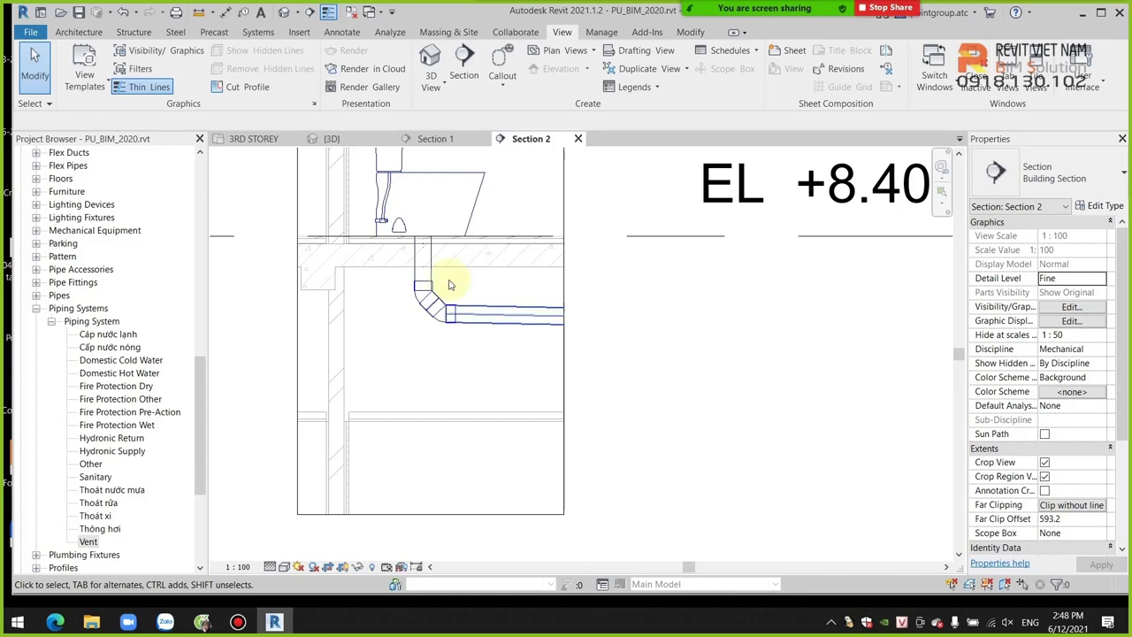
click(256, 139)
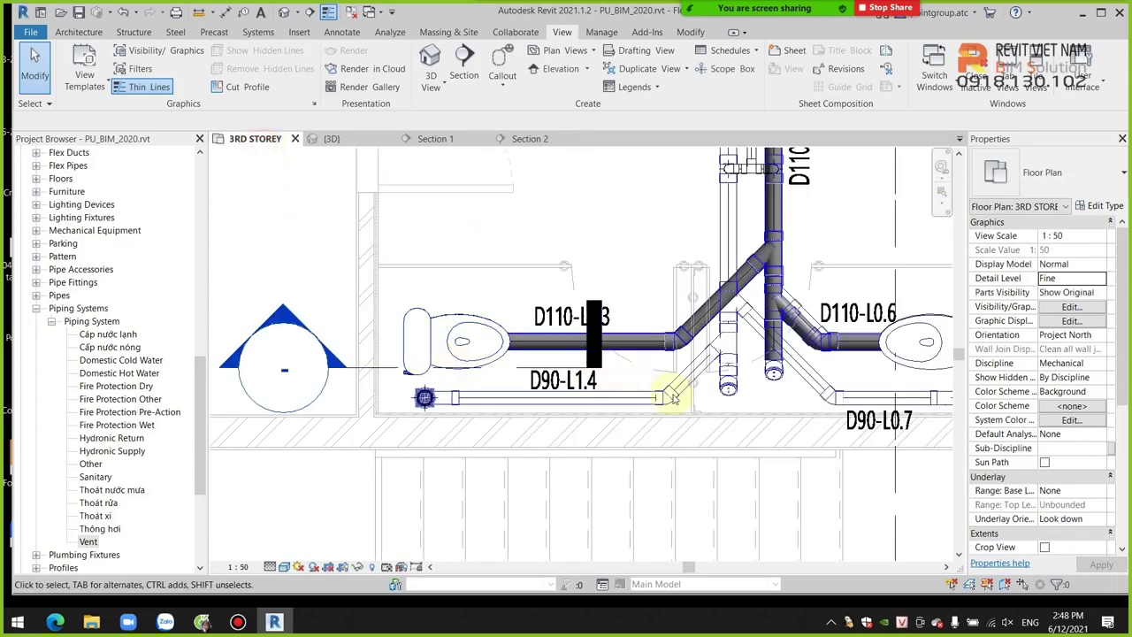
scroll(672, 396, up, 2)
scroll(682, 392, up, 3)
scroll(656, 444, down, 1)
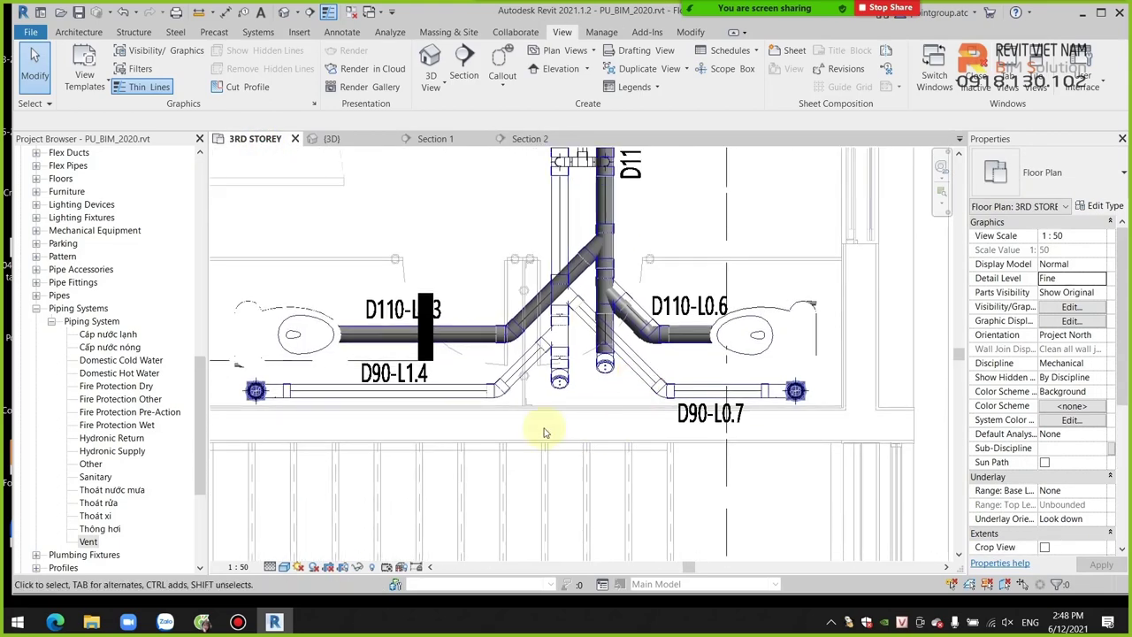
middle_drag(646, 477, 444, 375)
middle_drag(946, 363, 711, 385)
scroll(710, 384, up, 1)
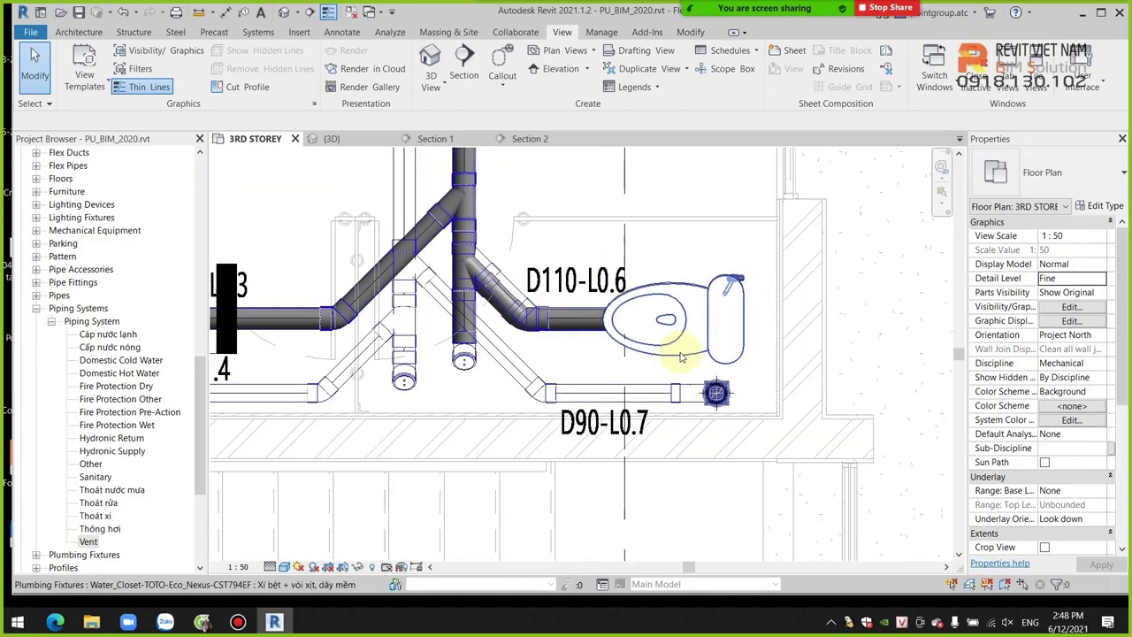
scroll(751, 380, up, 2)
scroll(697, 405, down, 2)
scroll(698, 405, down, 1)
scroll(708, 424, down, 1)
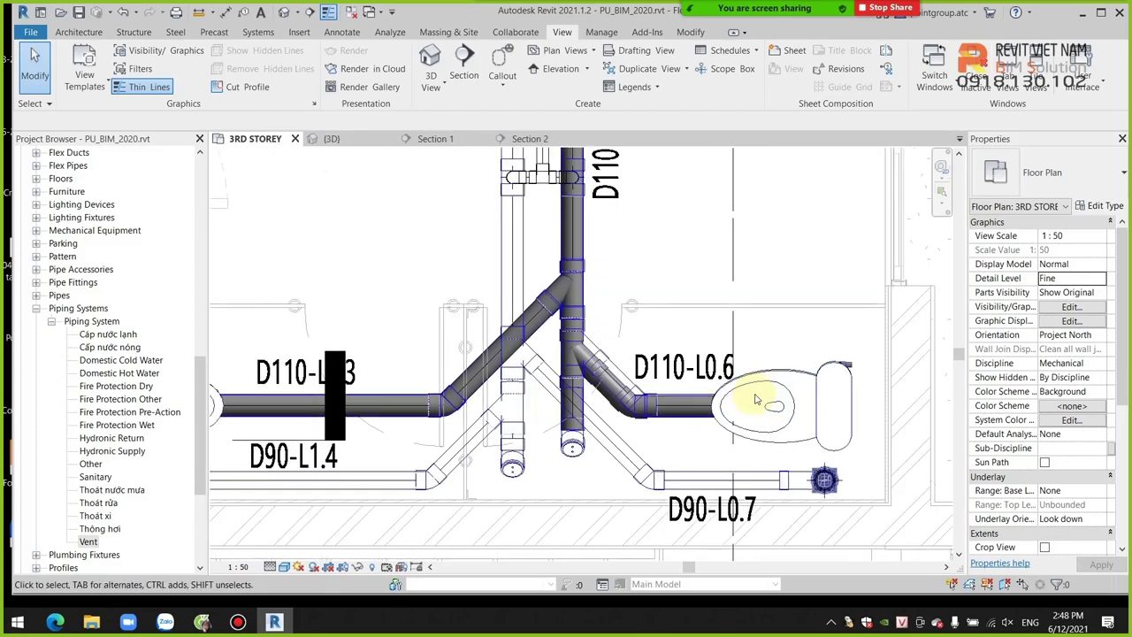
scroll(721, 446, down, 1)
scroll(719, 492, up, 1)
scroll(688, 434, up, 1)
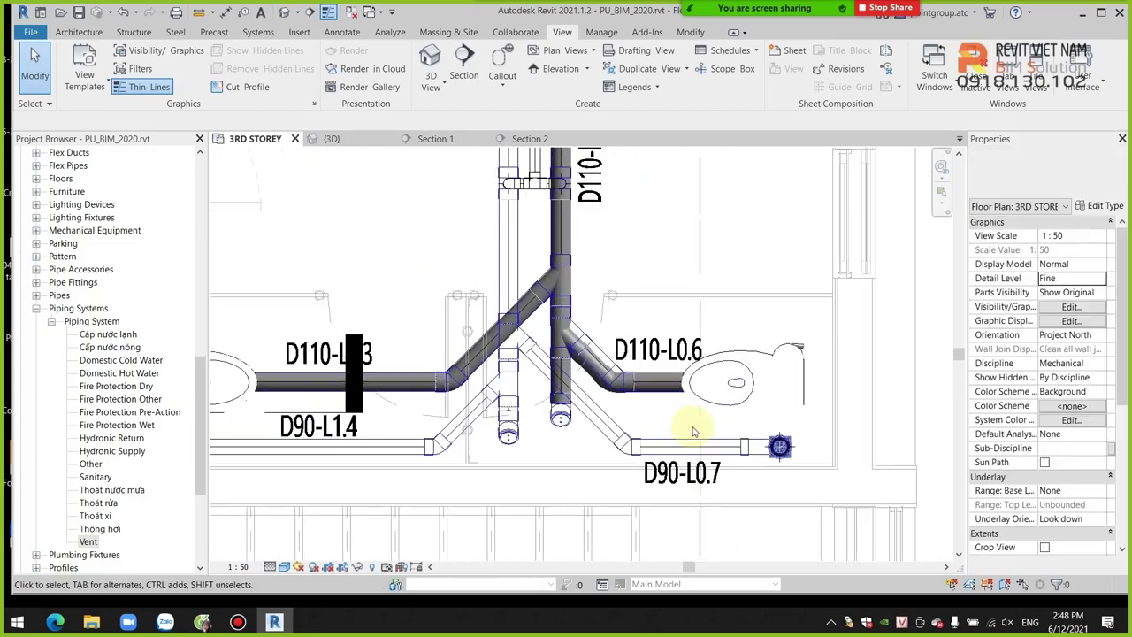
scroll(657, 384, up, 1)
scroll(624, 458, up, 1)
scroll(621, 424, down, 2)
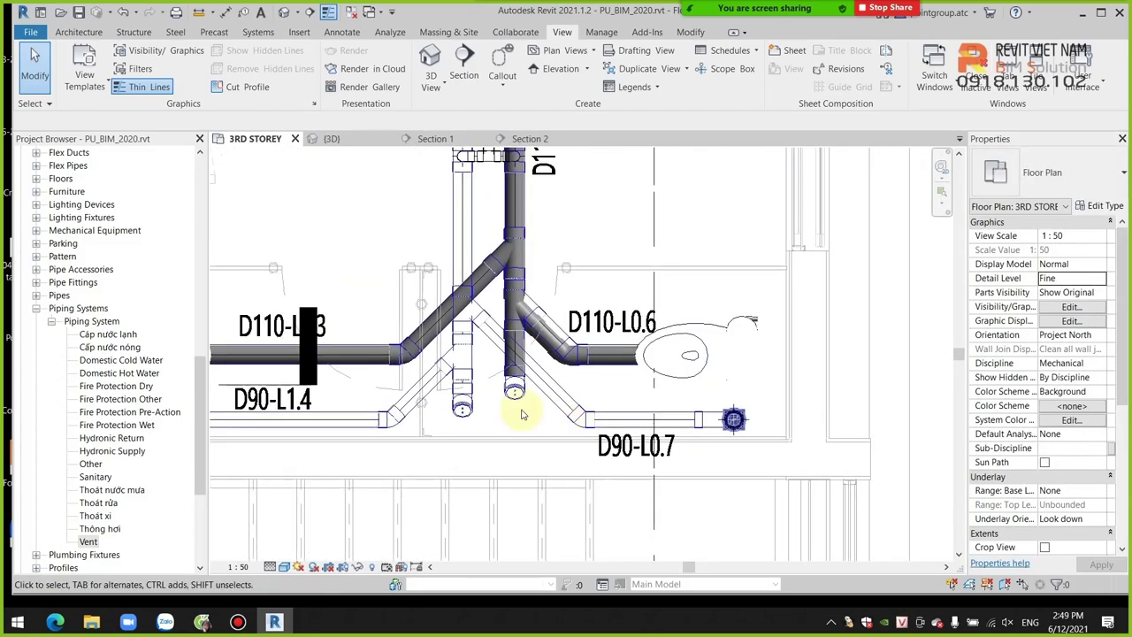
scroll(575, 403, up, 2)
scroll(530, 336, up, 1)
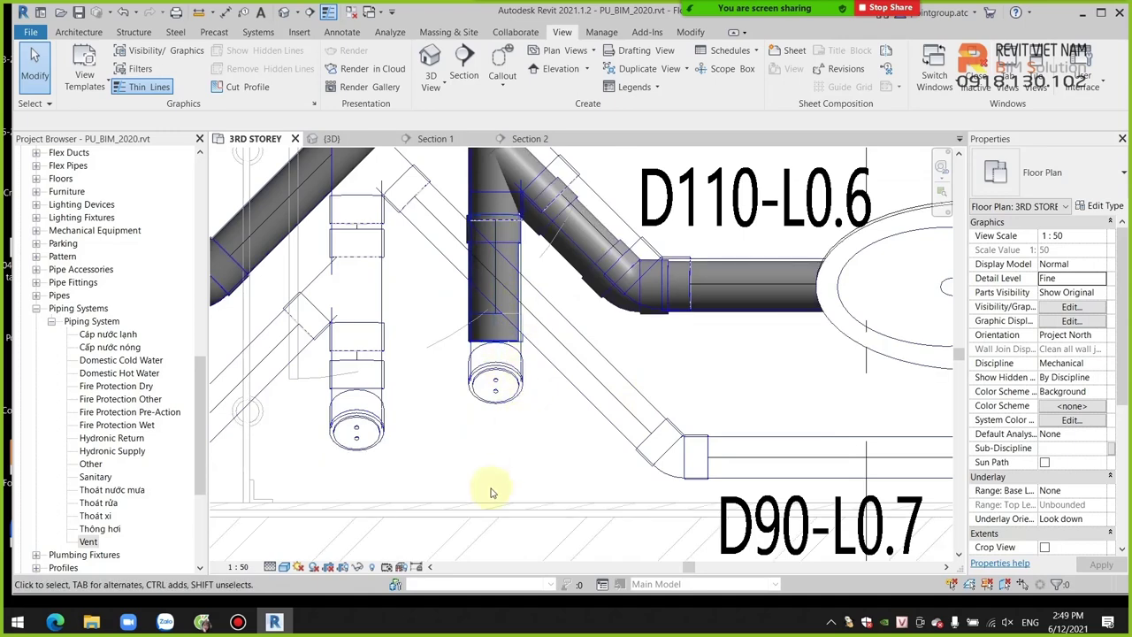
scroll(548, 351, down, 1)
middle_drag(548, 351, 548, 316)
scroll(550, 310, up, 1)
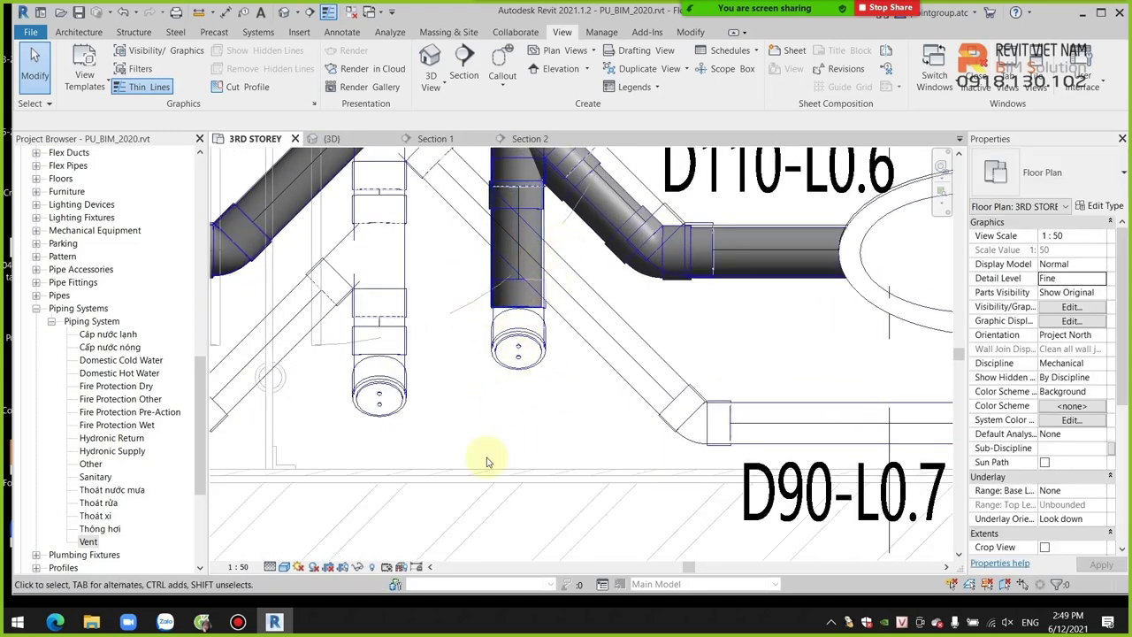
scroll(506, 385, down, 2)
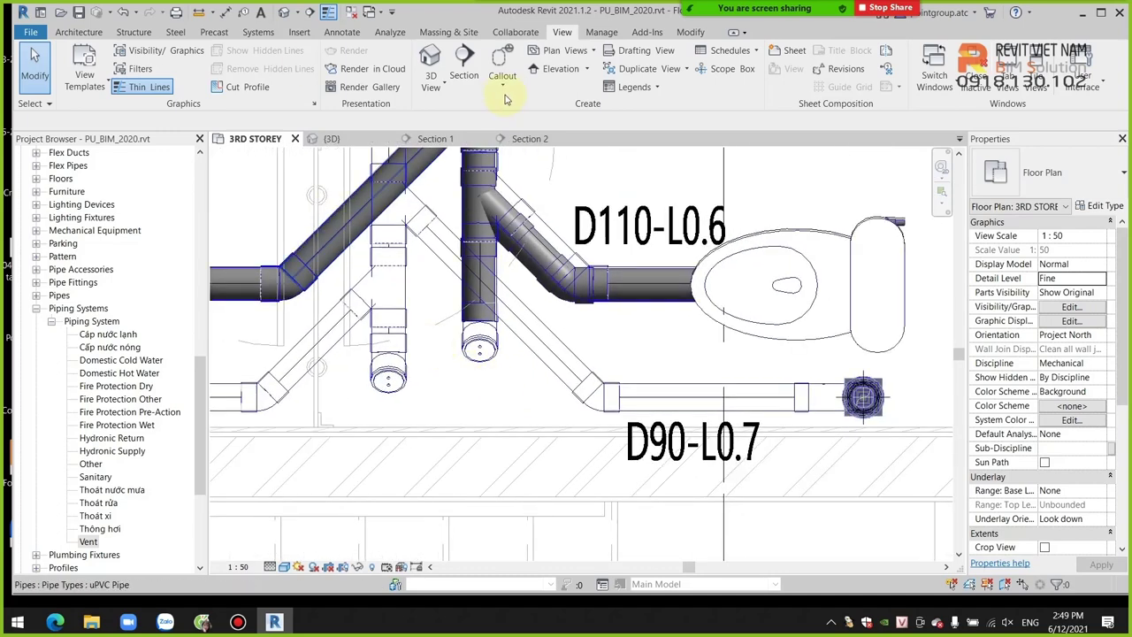
Step: Cut a section across the vertical pipe beside D110-L0.6 with 288.1 far clip and open Section 3
click(463, 62)
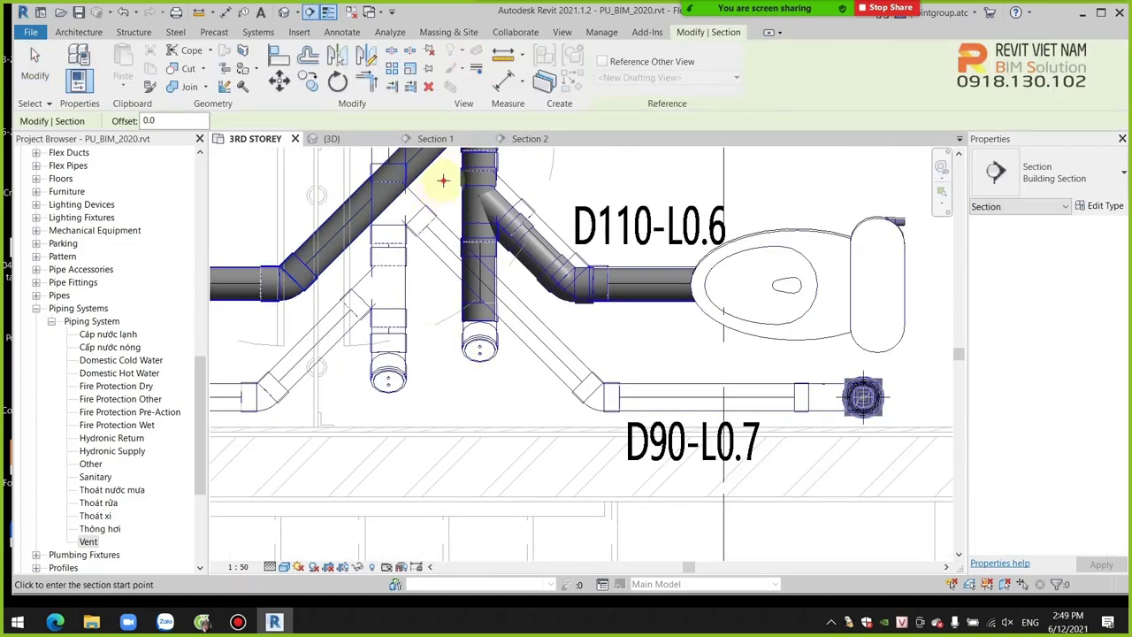
click(444, 180)
click(445, 431)
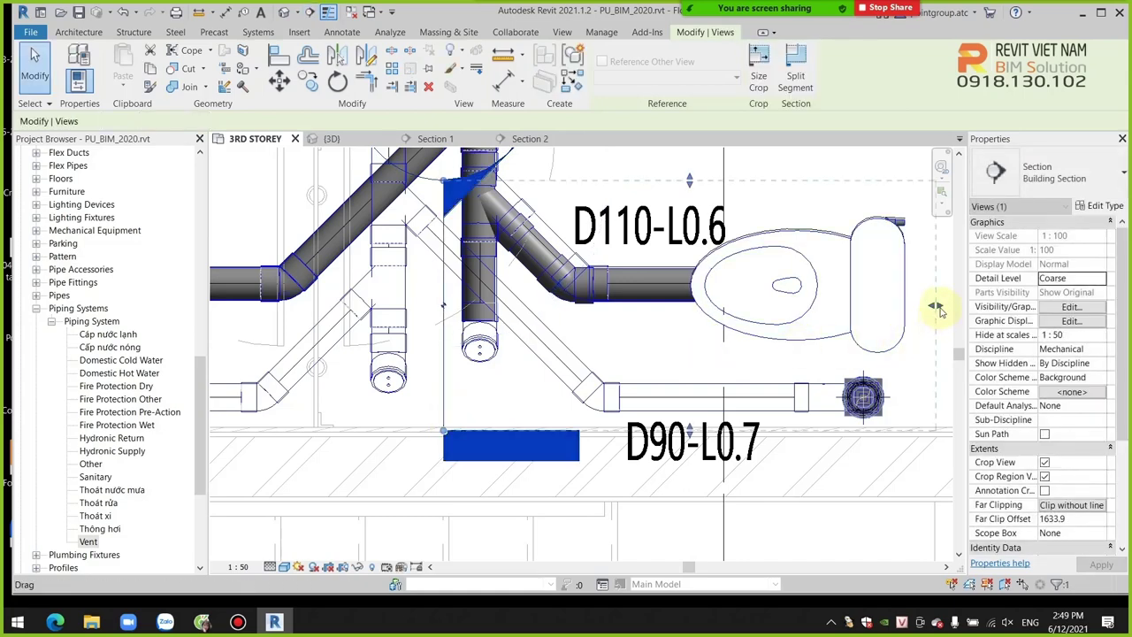
drag(652, 320, 531, 324)
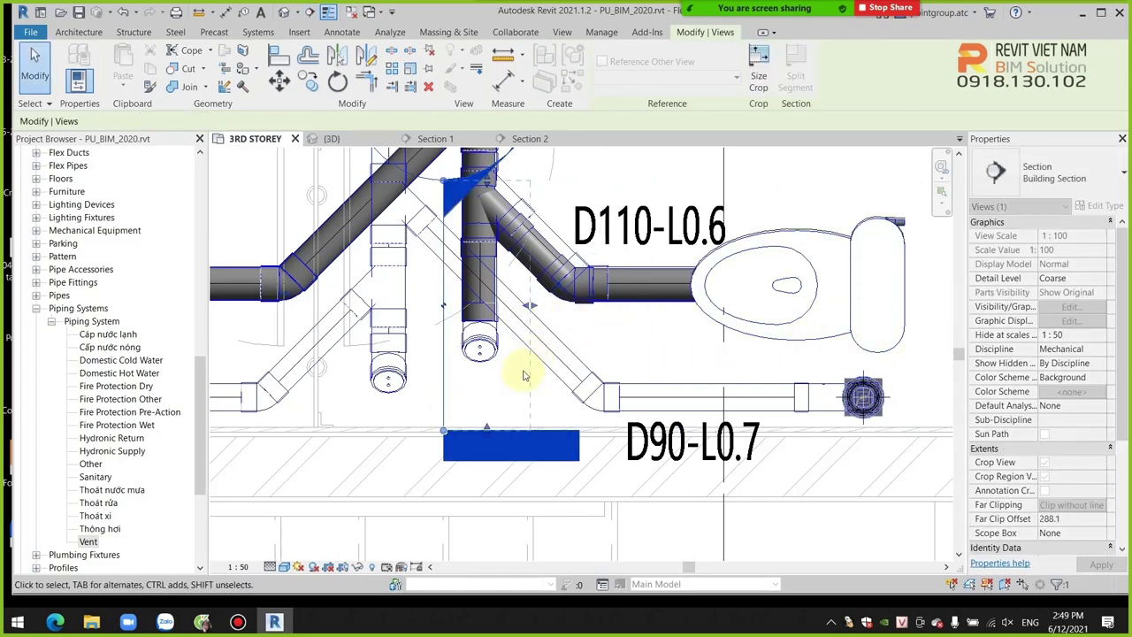
right_click(442, 358)
click(506, 96)
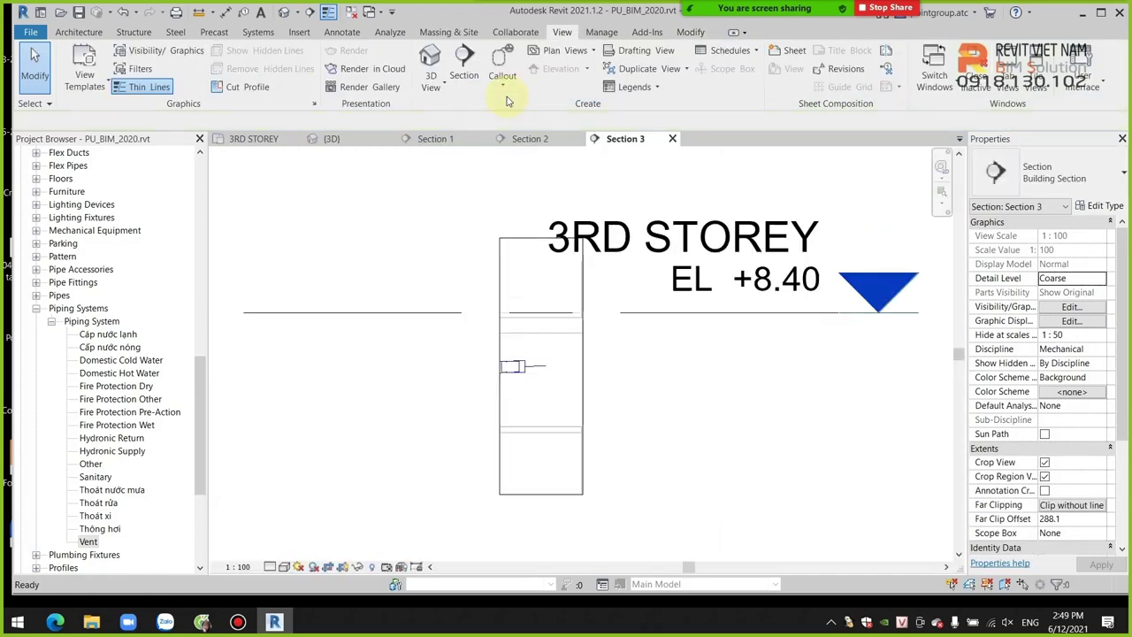
Step: Set Section 3 to Fine detail and zoom in on the 110 mm pipe
click(271, 566)
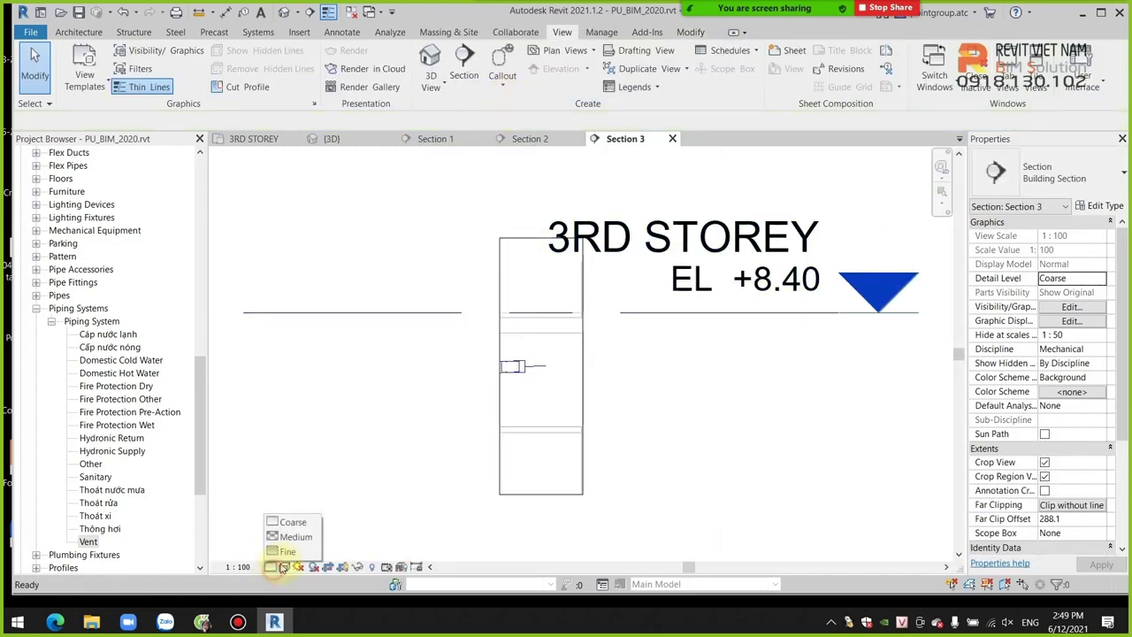
click(285, 552)
scroll(566, 345, up, 2)
scroll(495, 416, up, 2)
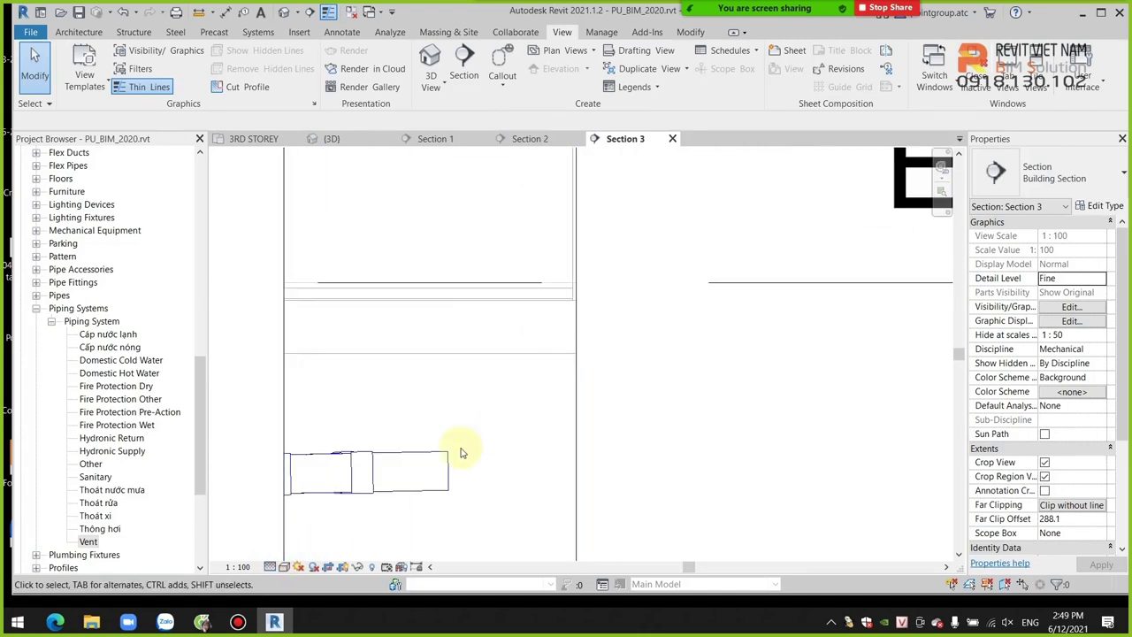
scroll(413, 371, up, 1)
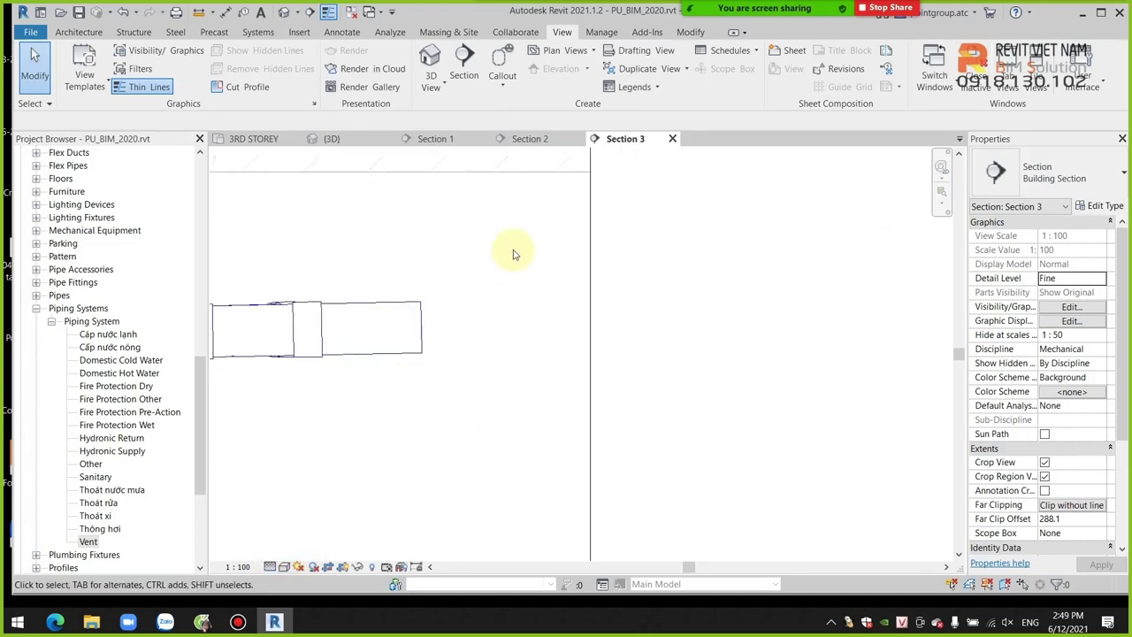
Step: Add a 45° elbow to the pipe's open end by drawing, then deleting, a short angled segment
click(419, 328)
right_click(421, 327)
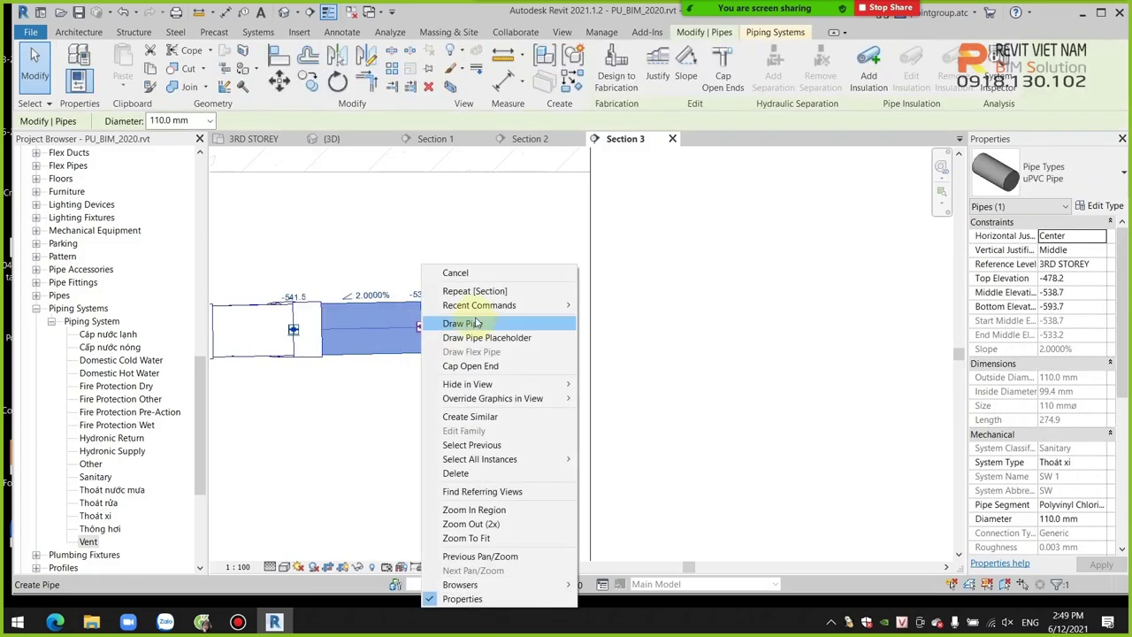
click(462, 323)
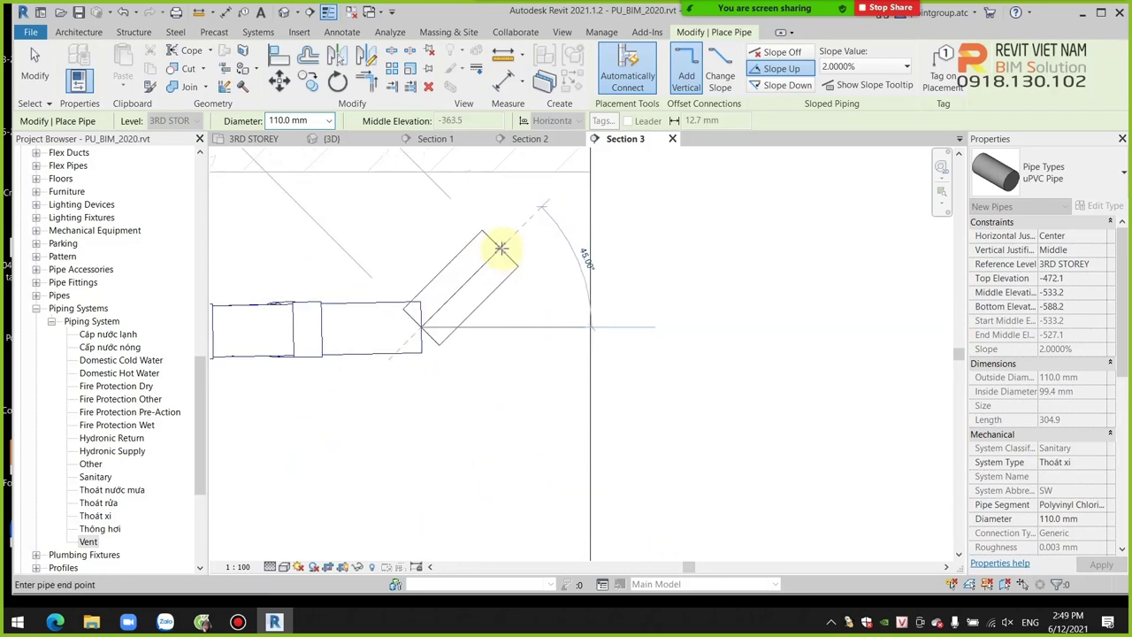
click(501, 249)
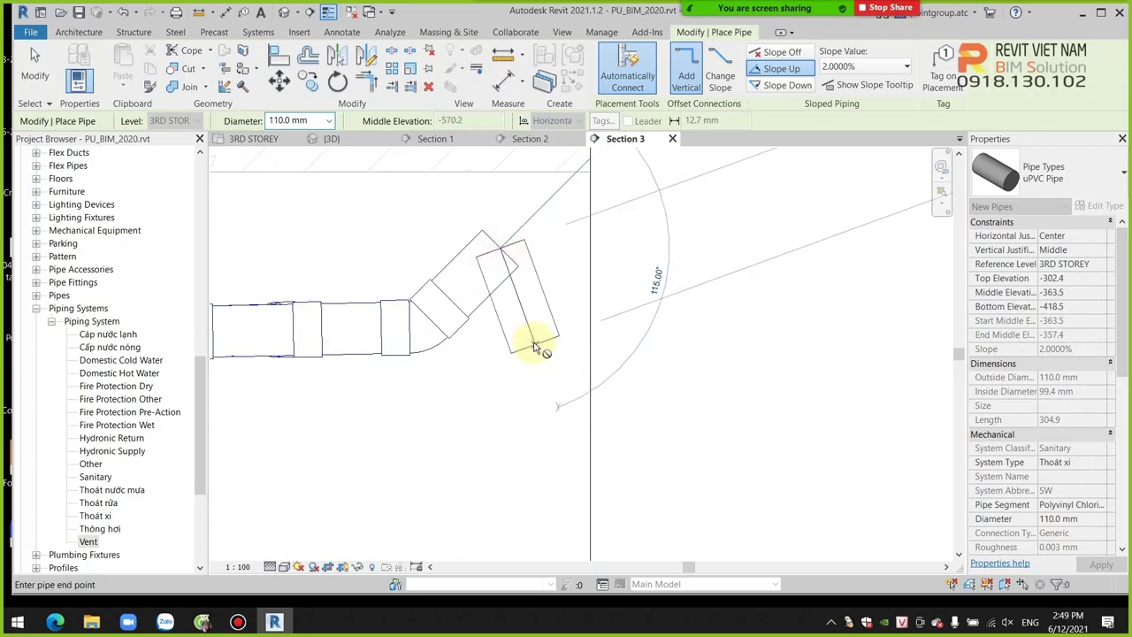
key(Escape)
key(Escape)
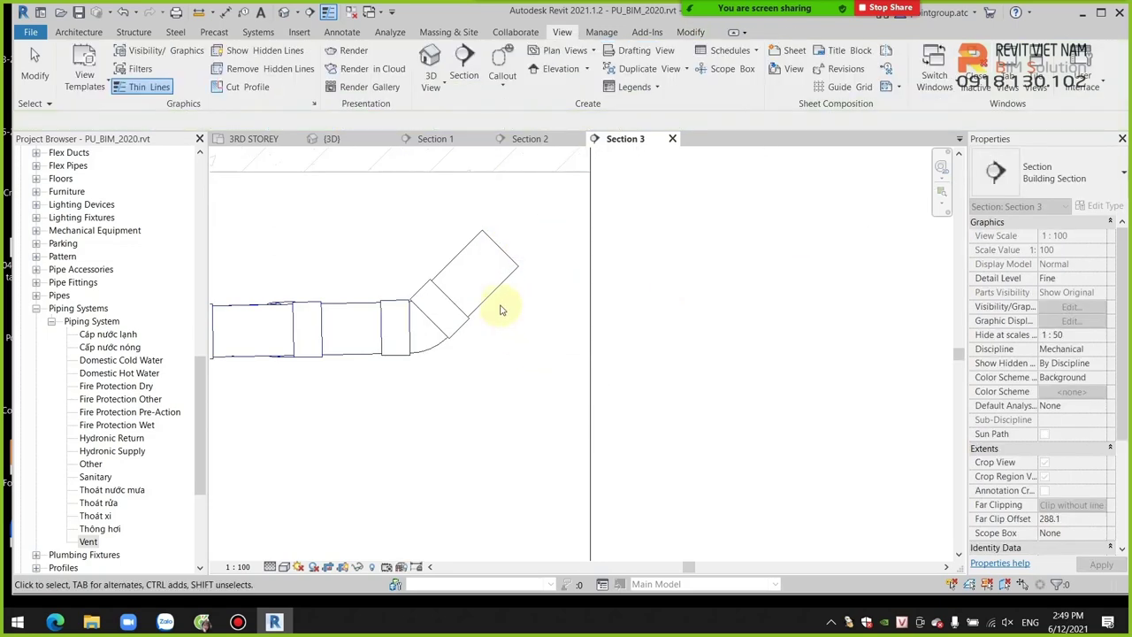
click(496, 284)
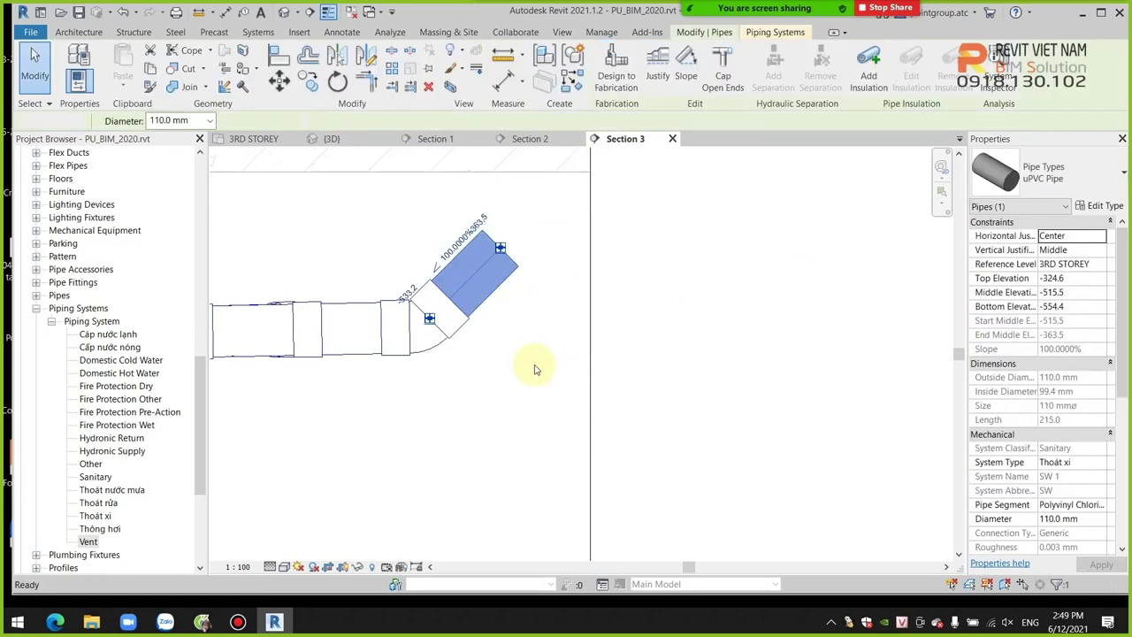
key(Delete)
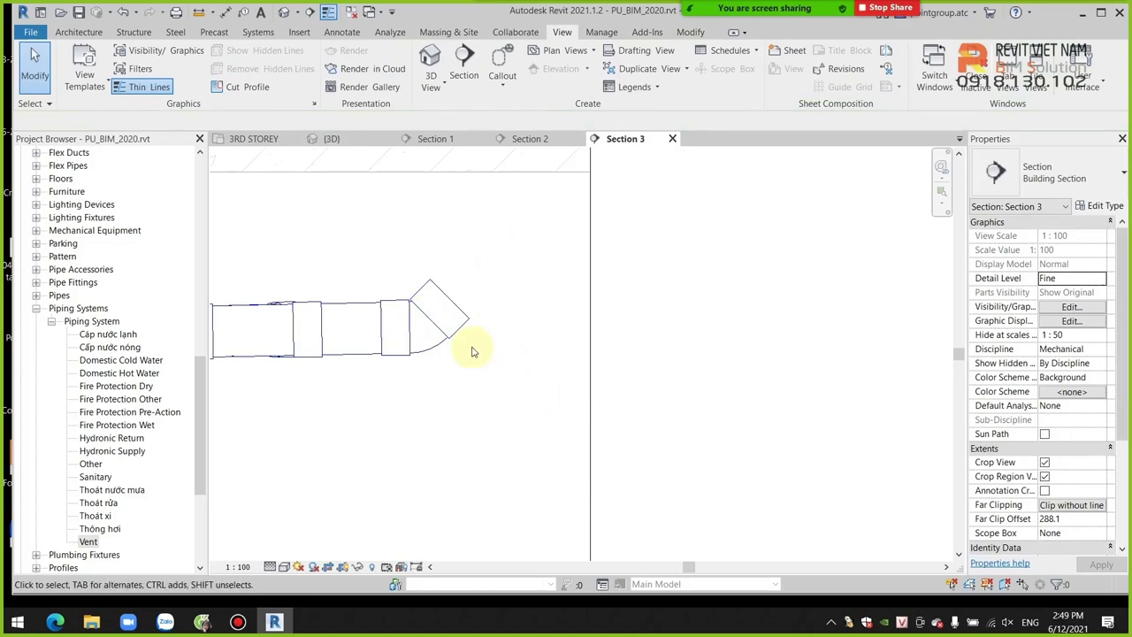
click(458, 323)
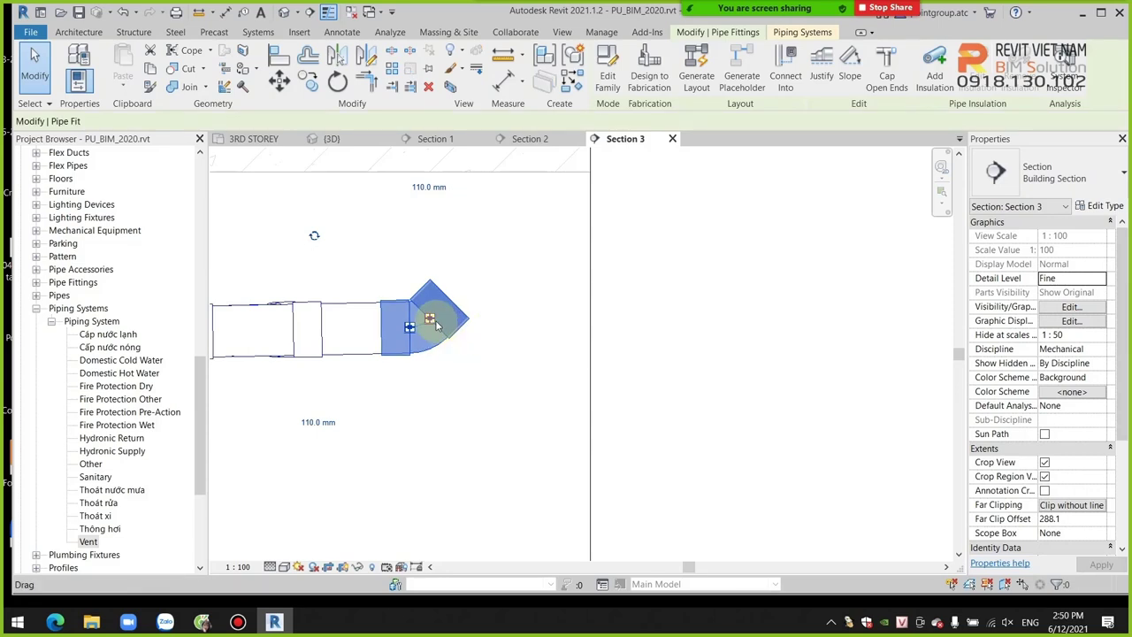
Step: Seal the 45° elbow's open end on the D110 branch with a cap
right_click(436, 326)
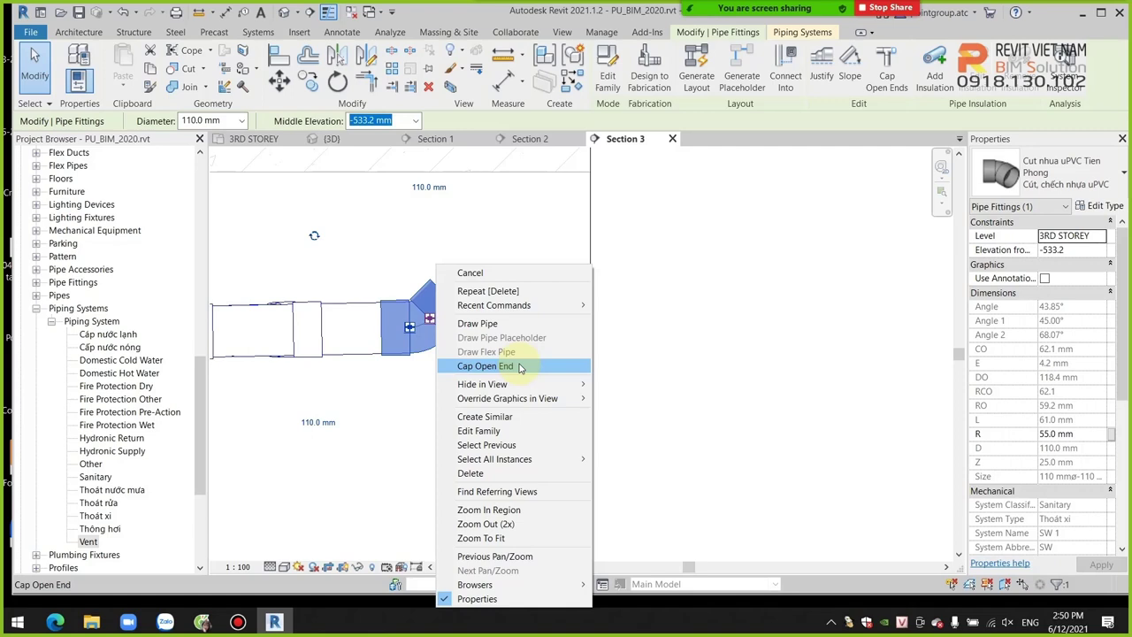
click(520, 366)
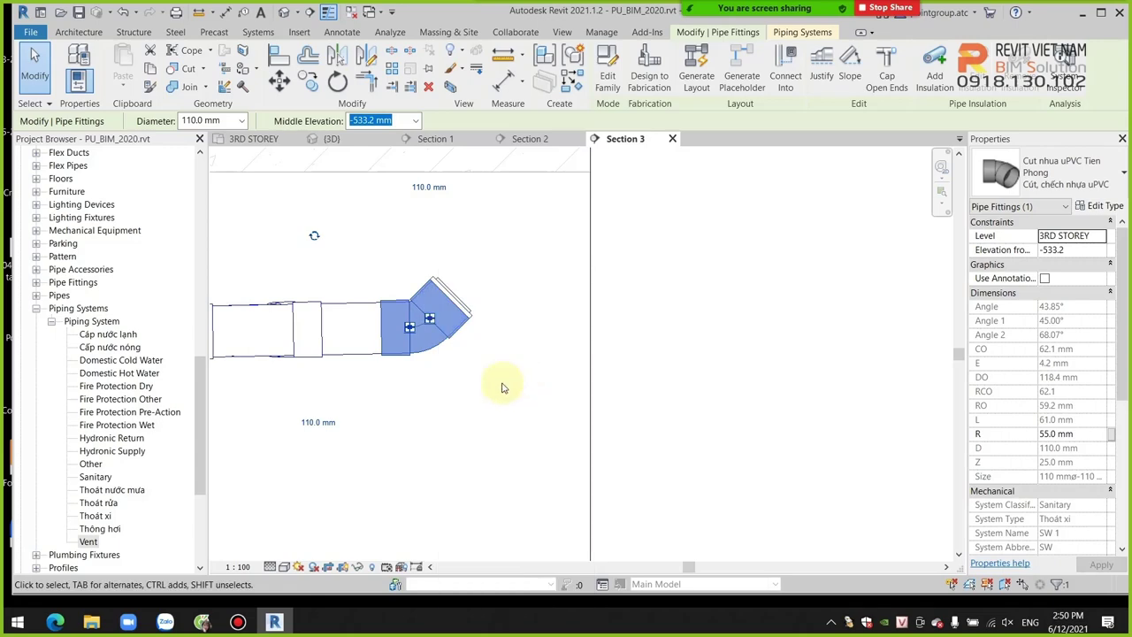
click(495, 392)
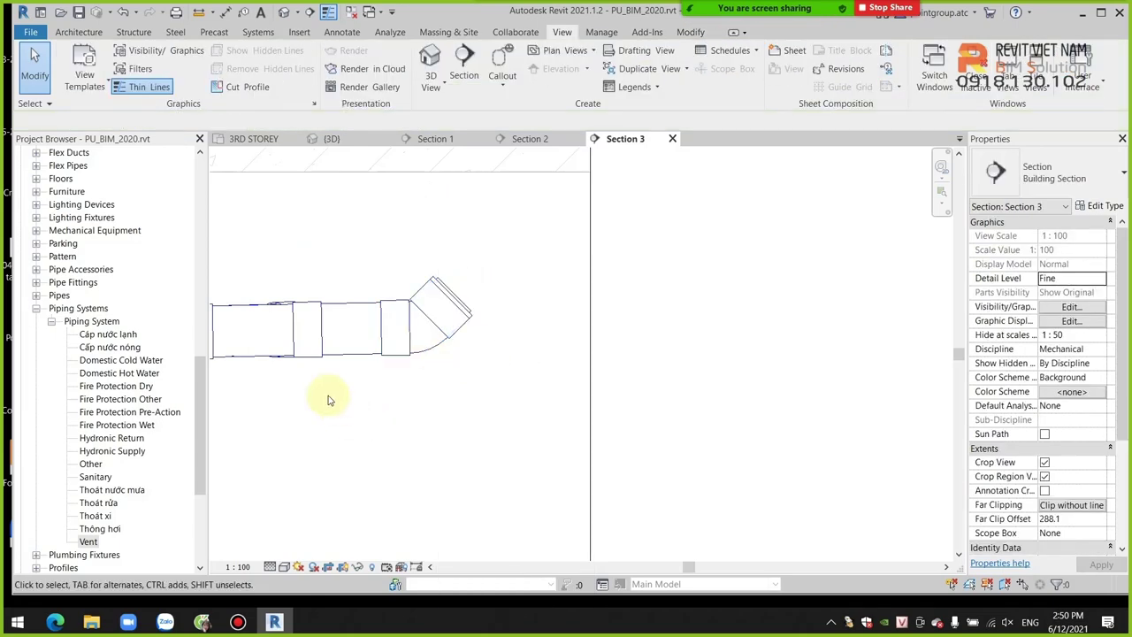
click(362, 349)
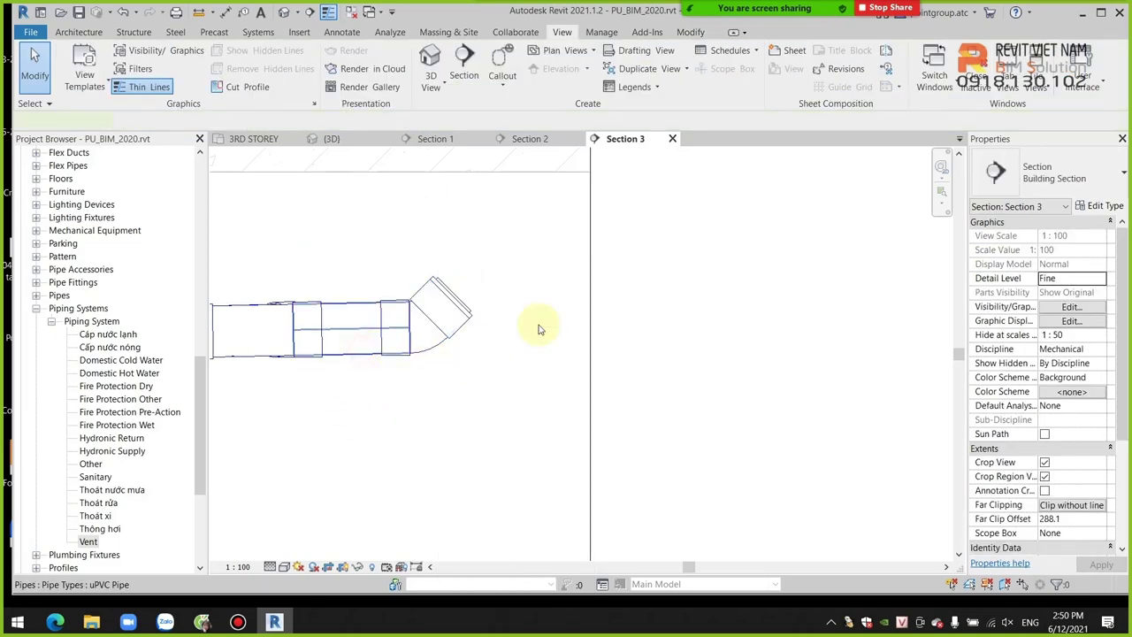
click(1105, 205)
click(607, 201)
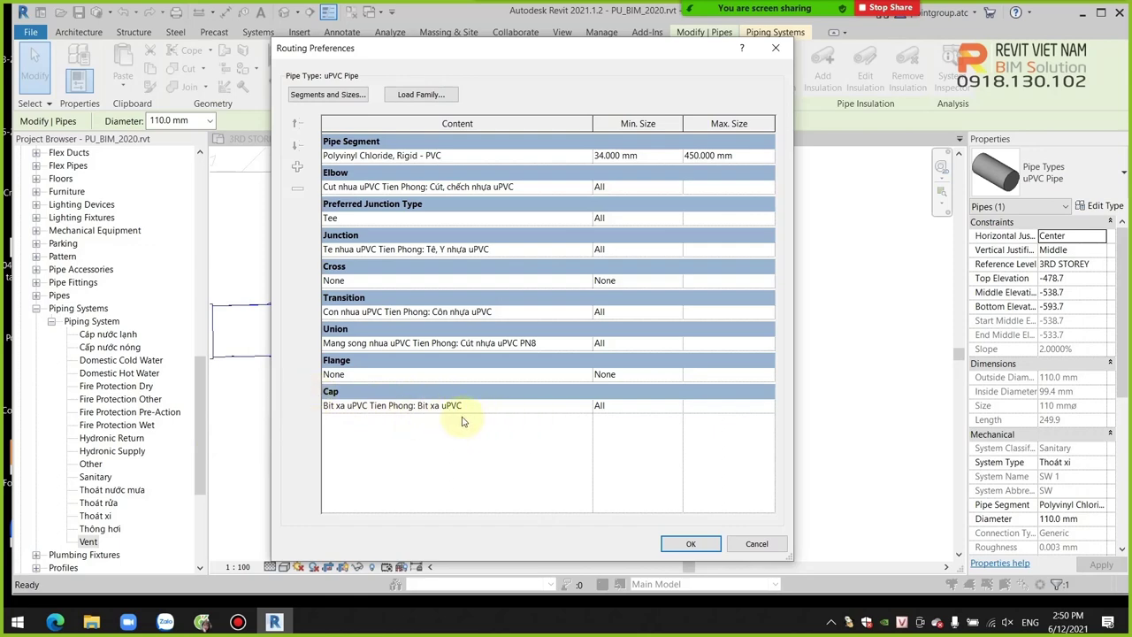
click(756, 544)
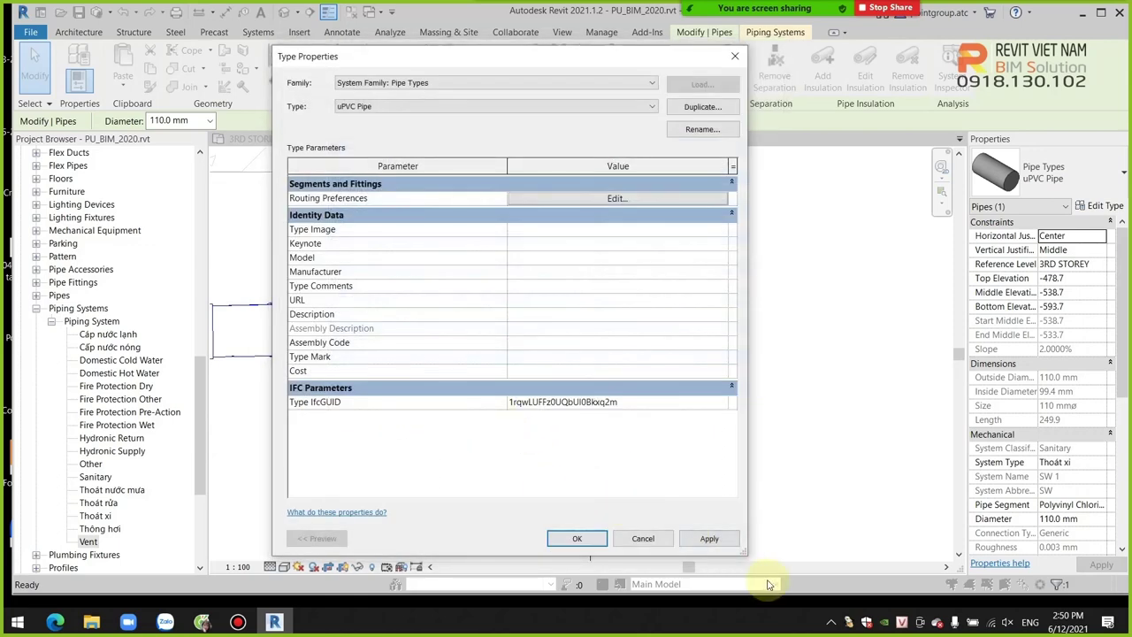
click(643, 537)
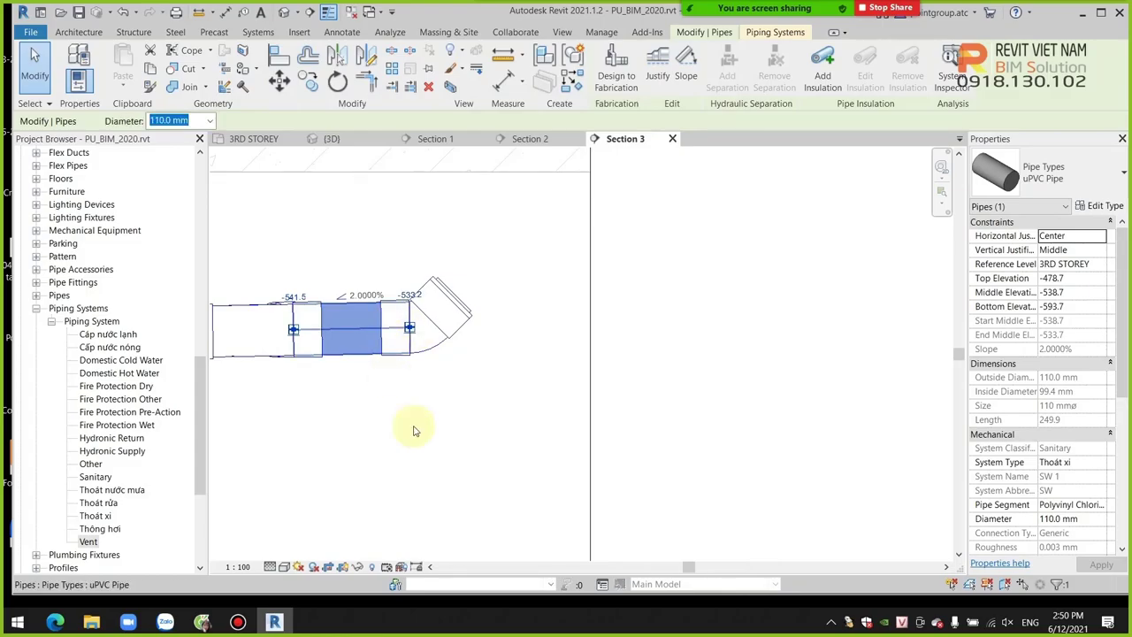
click(434, 452)
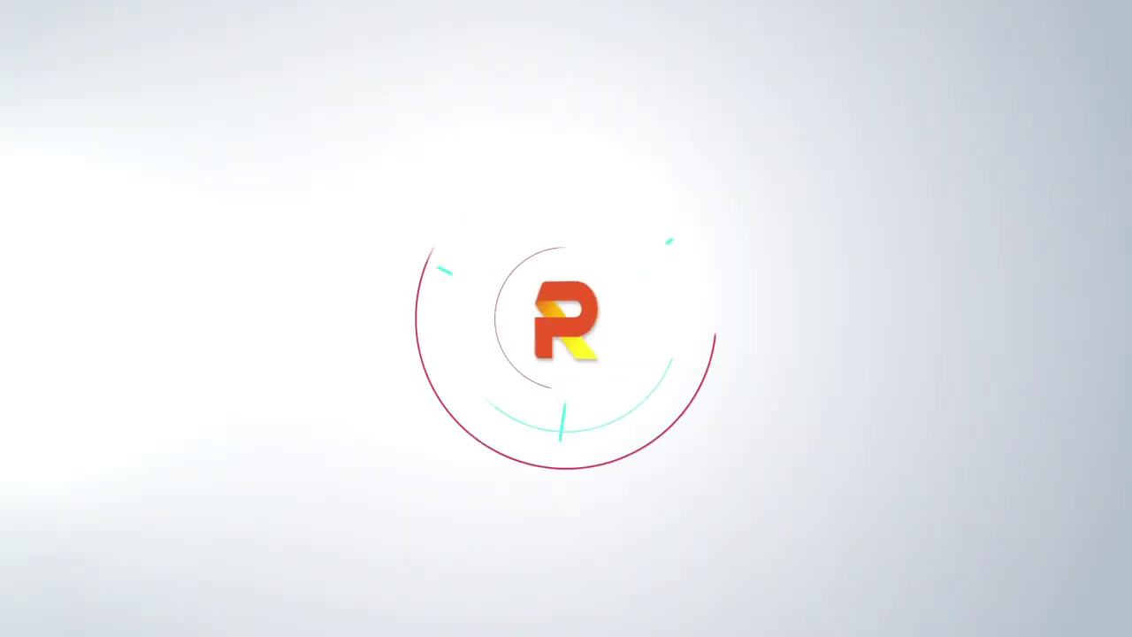